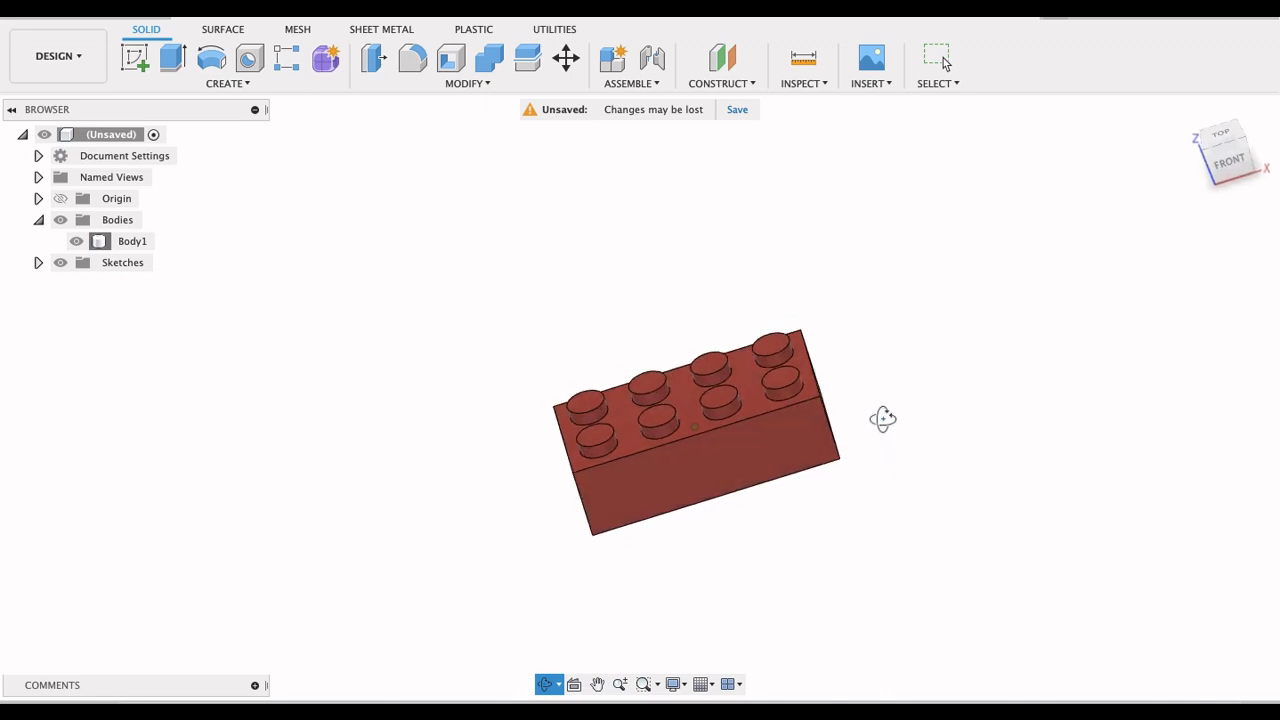
Step: Examine the finished brick model and the dimensions in the Lego brick.png reference drawing
{"action": "left_click_drag", "start_coordinate": [880, 405], "coordinate": [917, 420]}
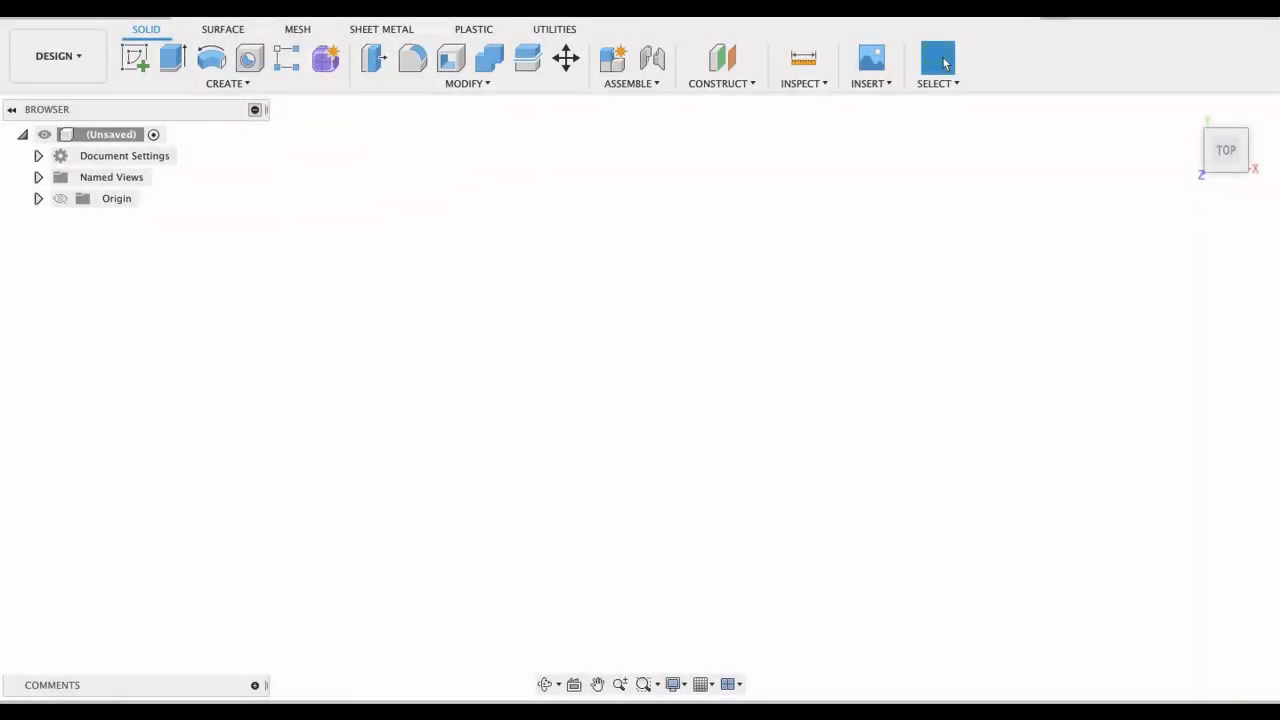
{"action": "left_click_drag", "start_coordinate": [1279, 230], "coordinate": [595, 203]}
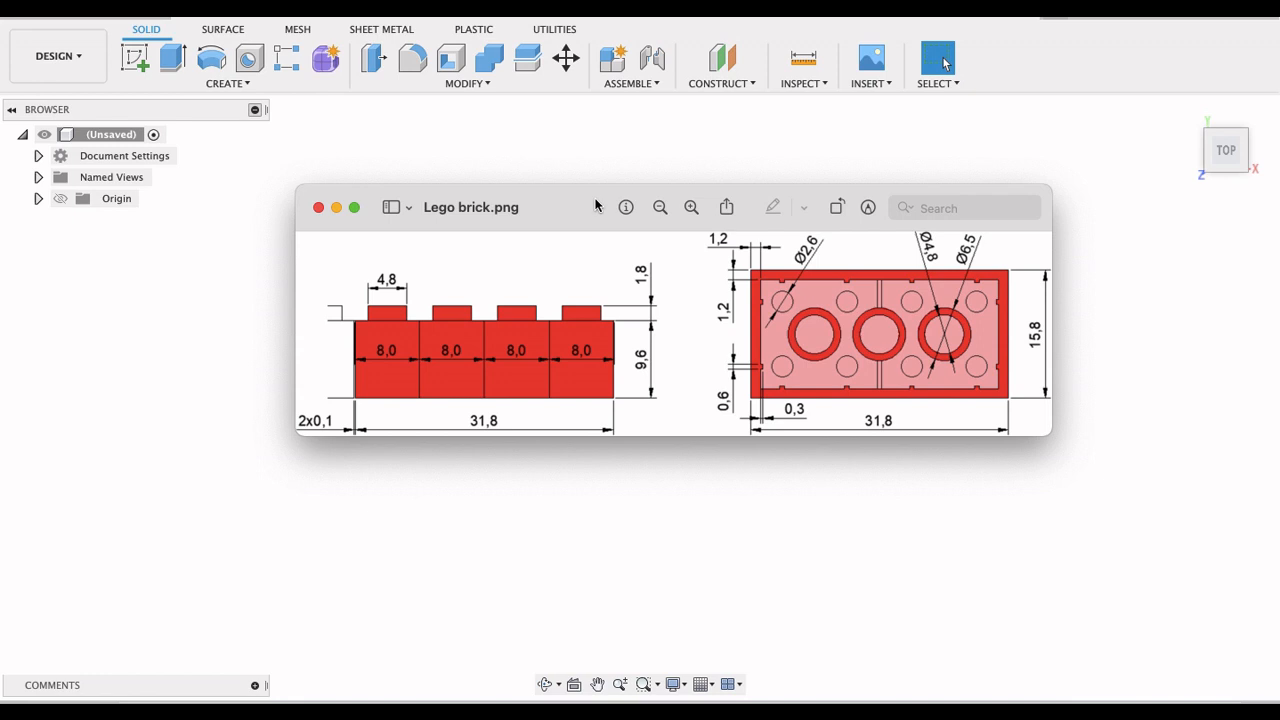
{"action": "left_click_drag", "start_coordinate": [595, 206], "coordinate": [1279, 175]}
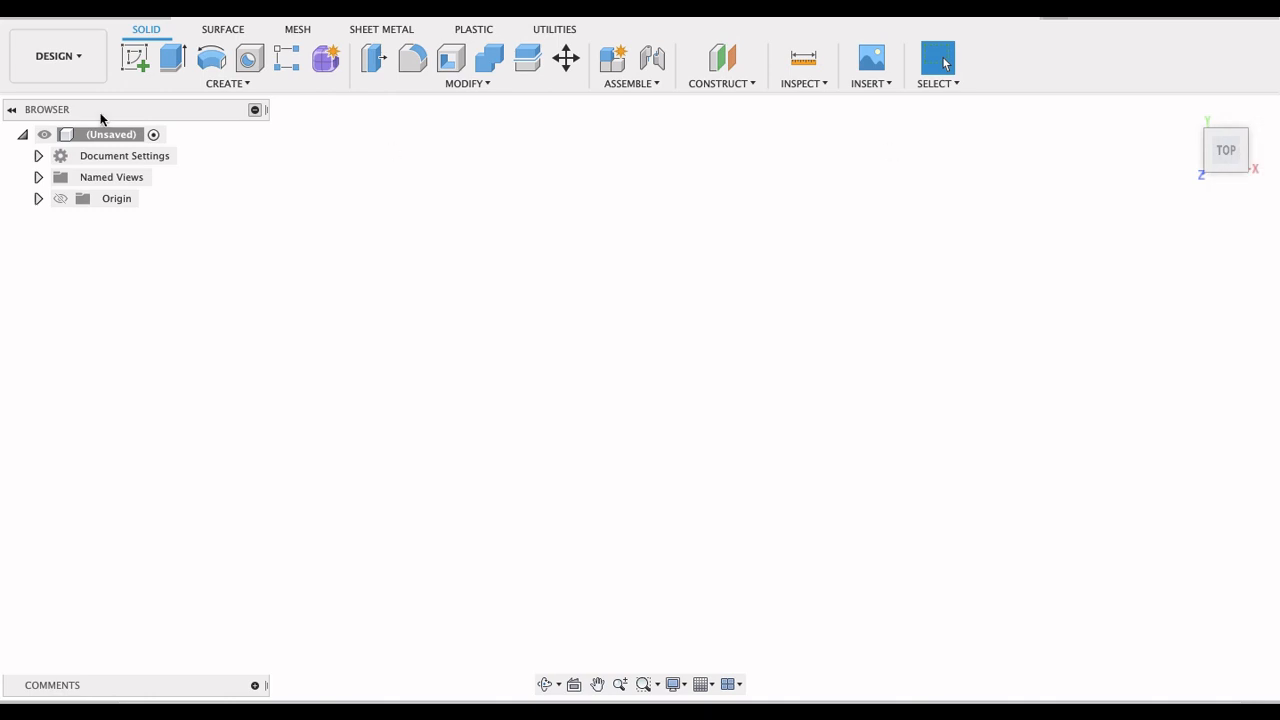
Step: Create a sketch on the horizontal origin plane and draw a rectangle about 42 by 28 mm from the origin
{"action": "left_click", "coordinate": [131, 61]}
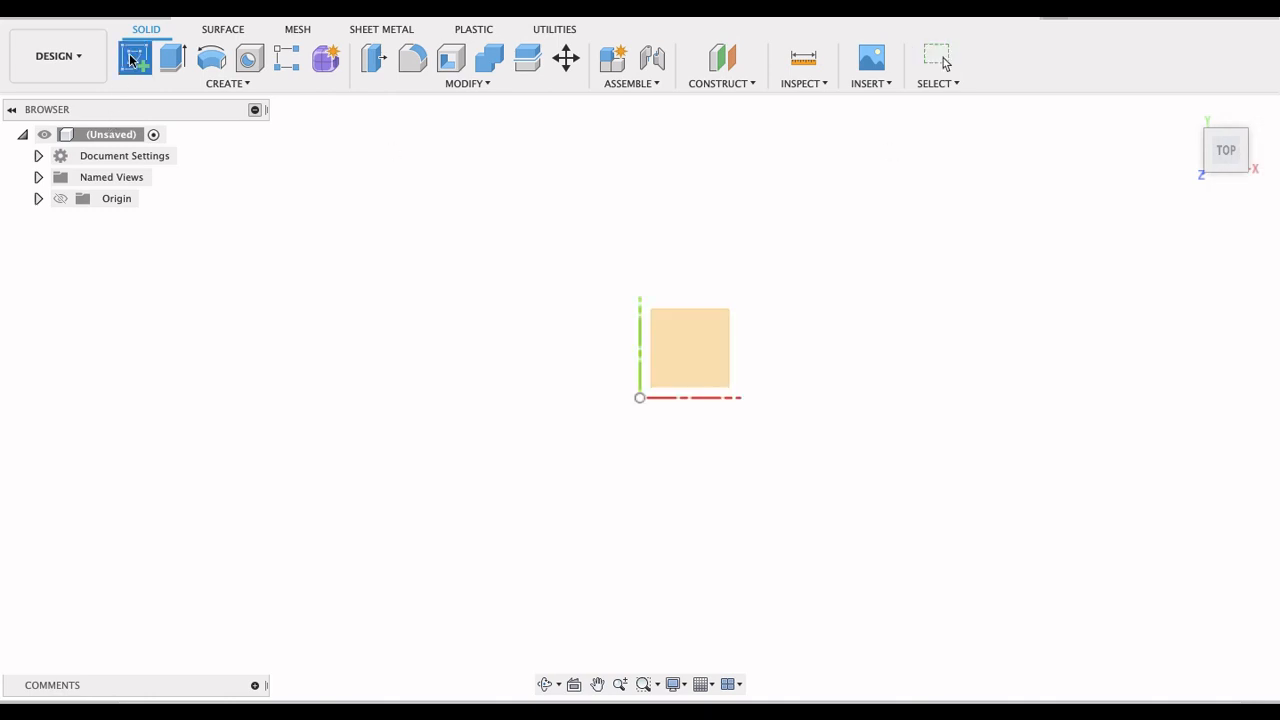
{"action": "left_click", "coordinate": [690, 348]}
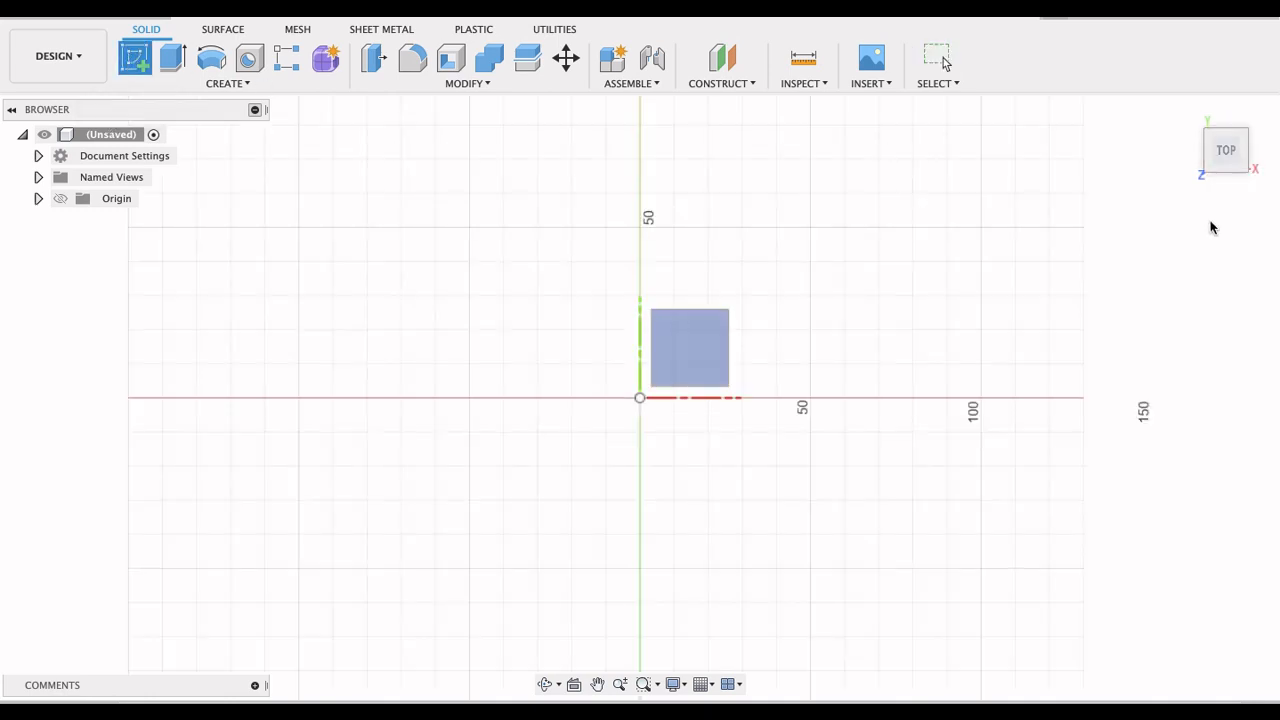
{"action": "left_click", "coordinate": [703, 353]}
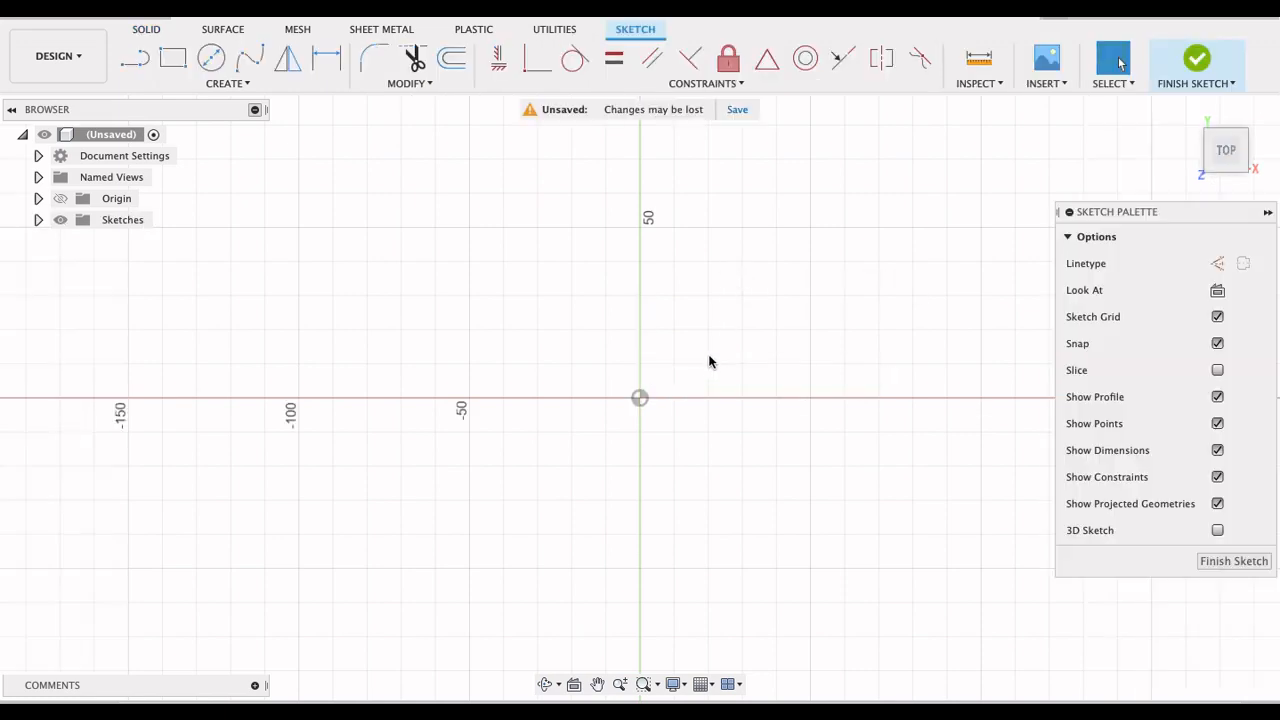
{"action": "left_click", "coordinate": [176, 65]}
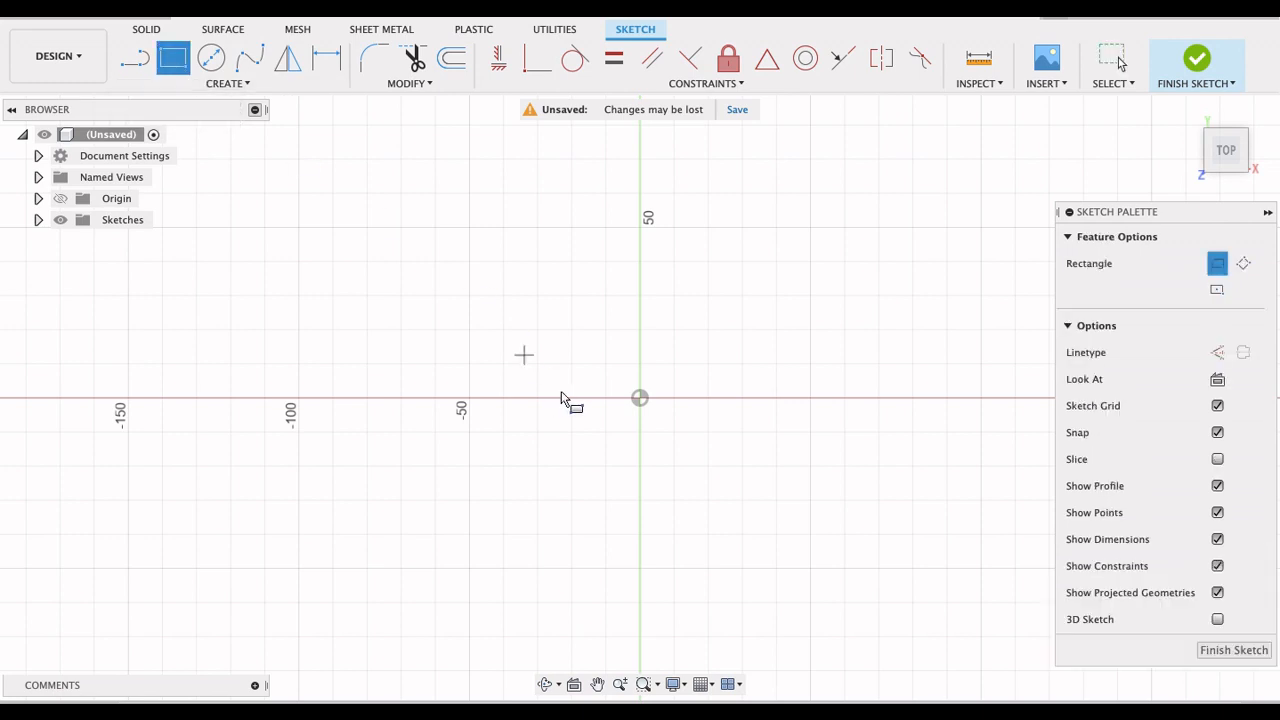
{"action": "left_click", "coordinate": [640, 398]}
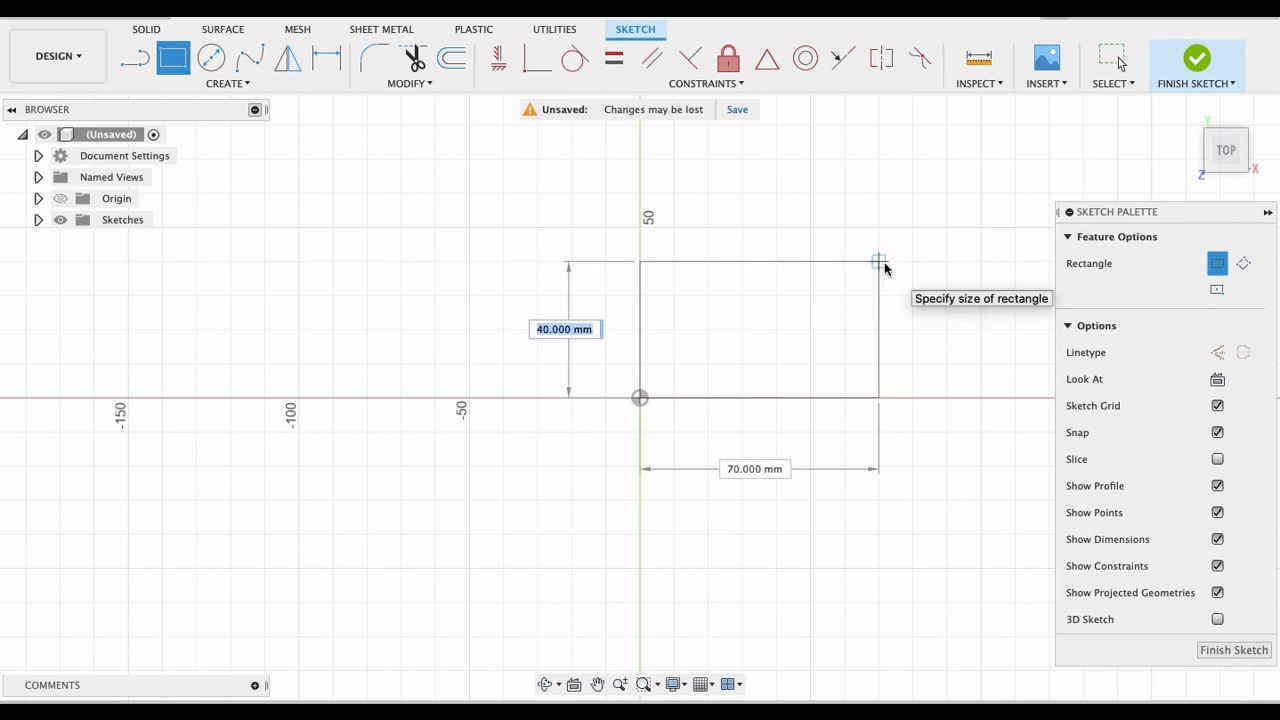
{"action": "left_click", "coordinate": [783, 307]}
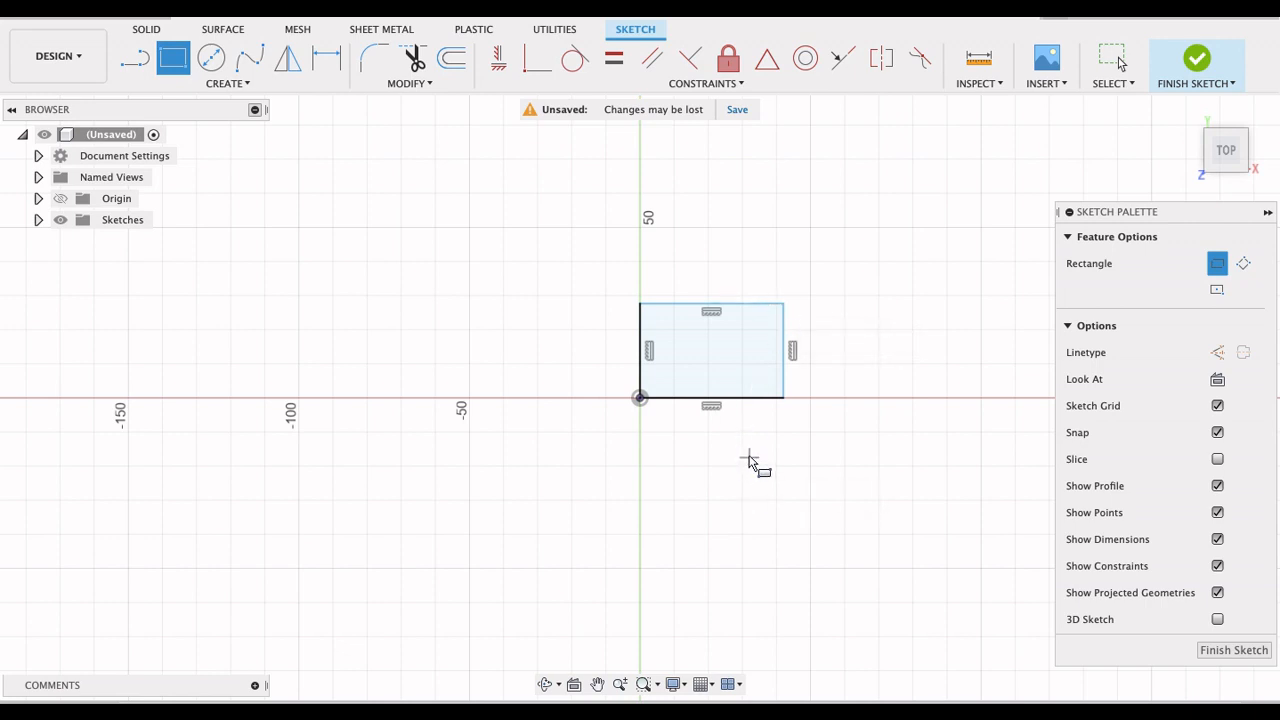
Step: Dimension the rectangle to 32 mm wide and 16 mm high, and finish the sketch
{"action": "key", "text": "d"}
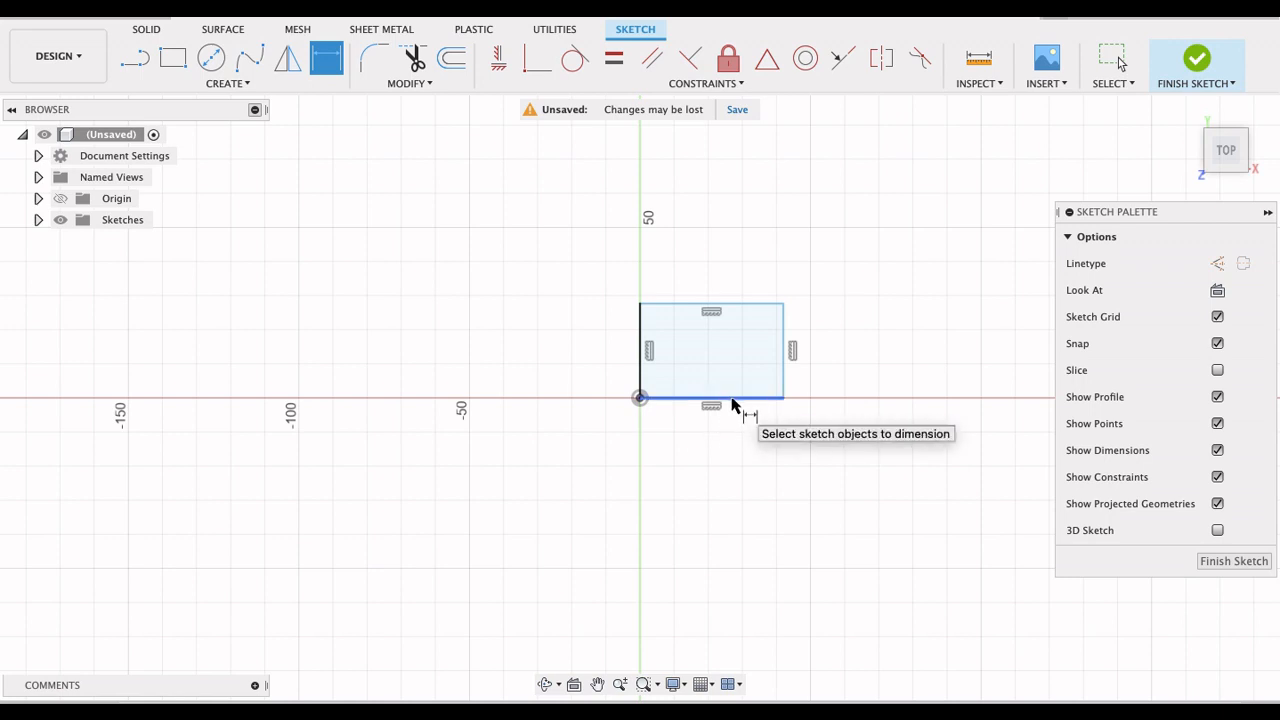
{"action": "left_click", "coordinate": [733, 401]}
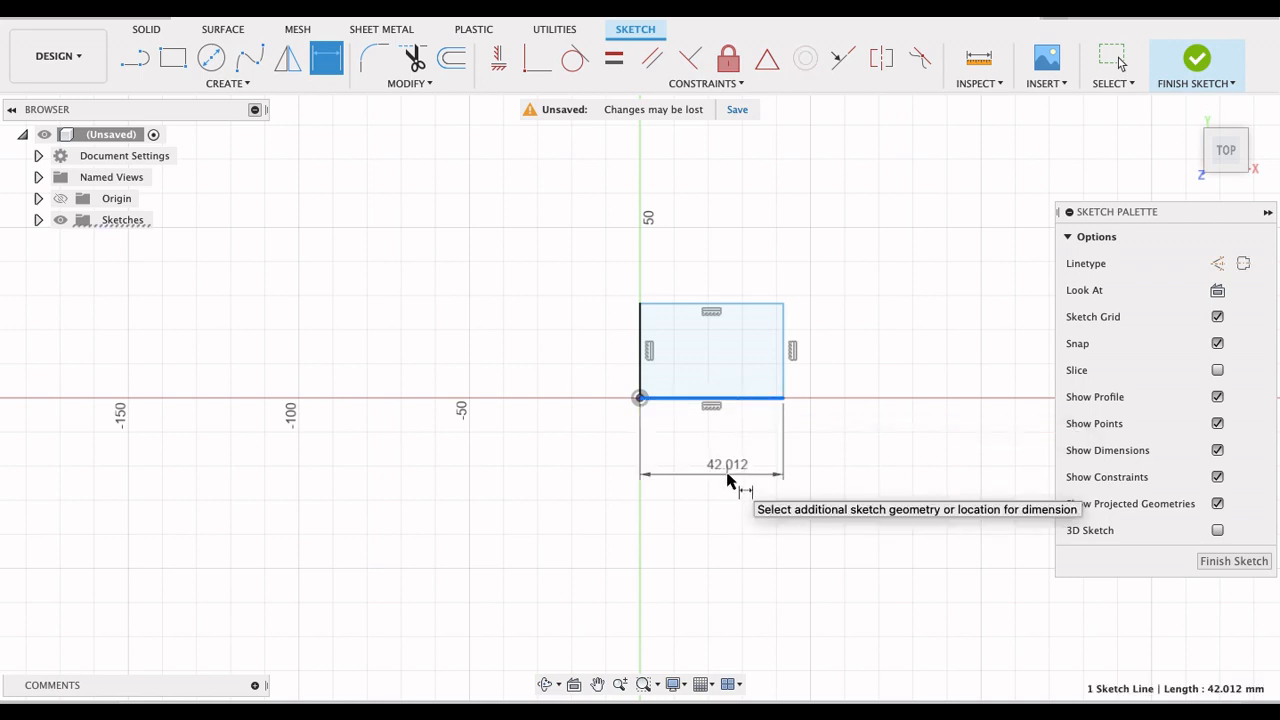
{"action": "left_click", "coordinate": [727, 481]}
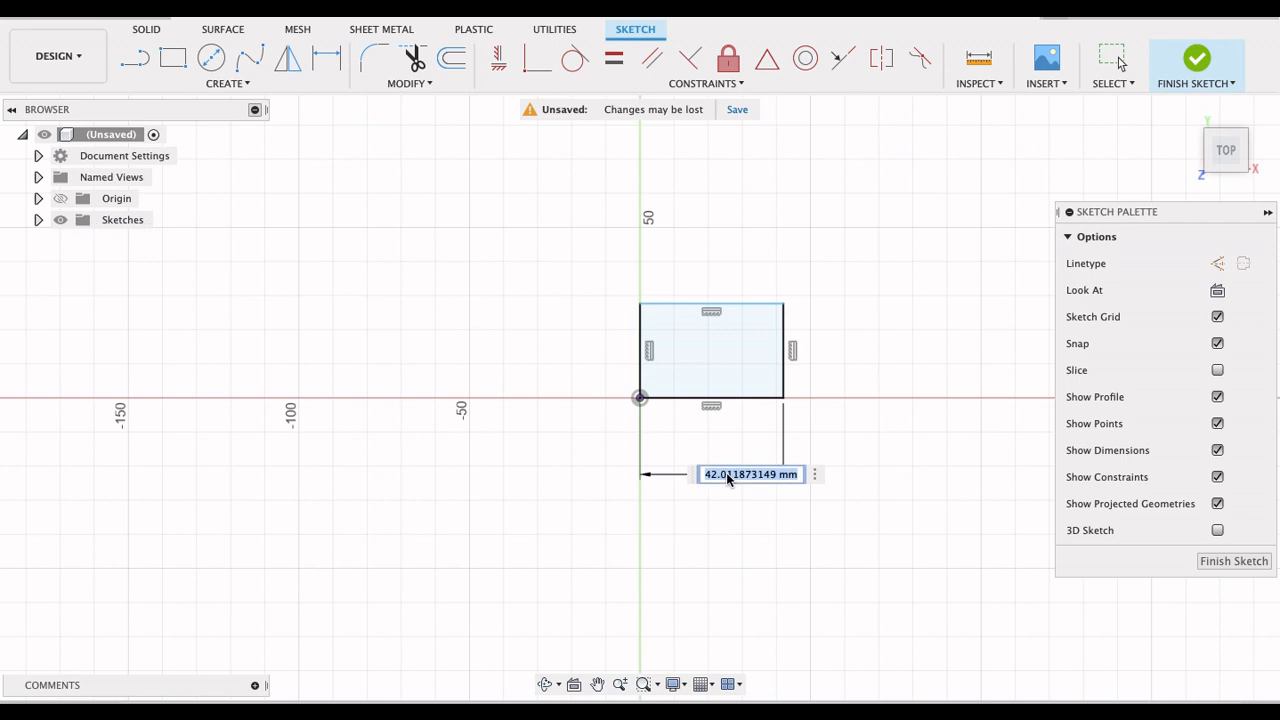
{"action": "type", "text": "32"}
{"action": "key", "text": "Return"}
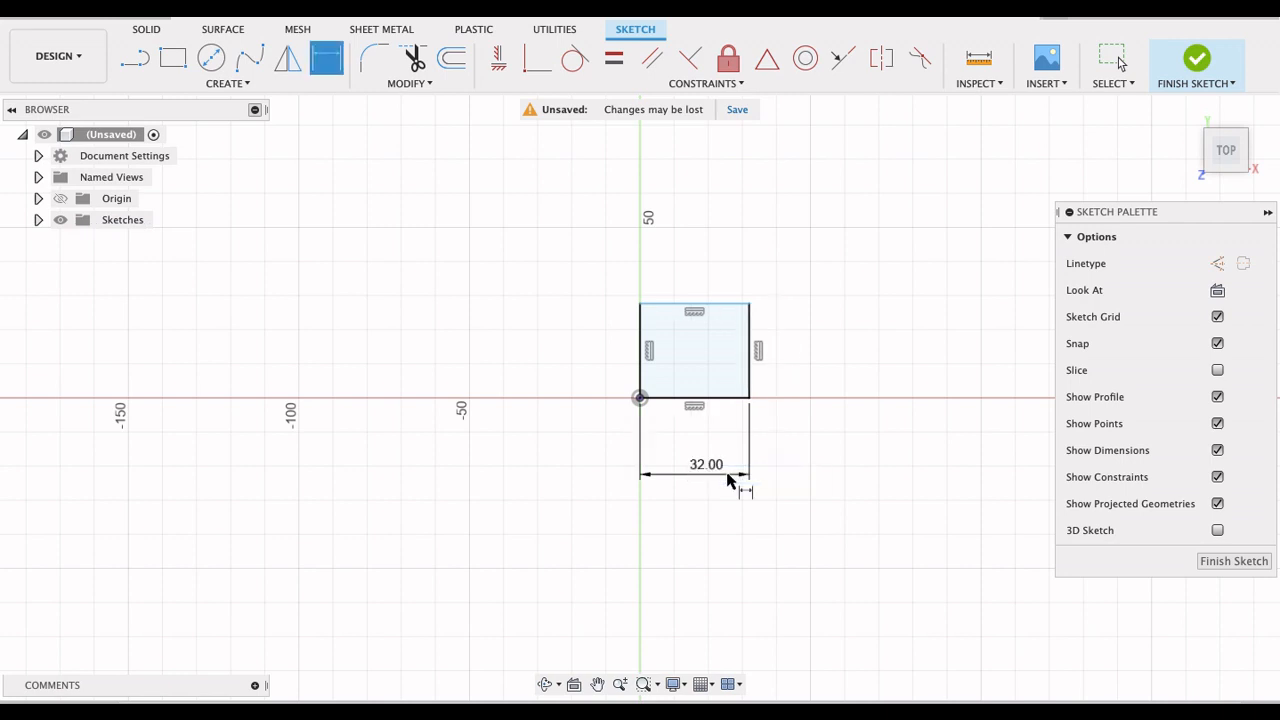
{"action": "left_click", "coordinate": [751, 370]}
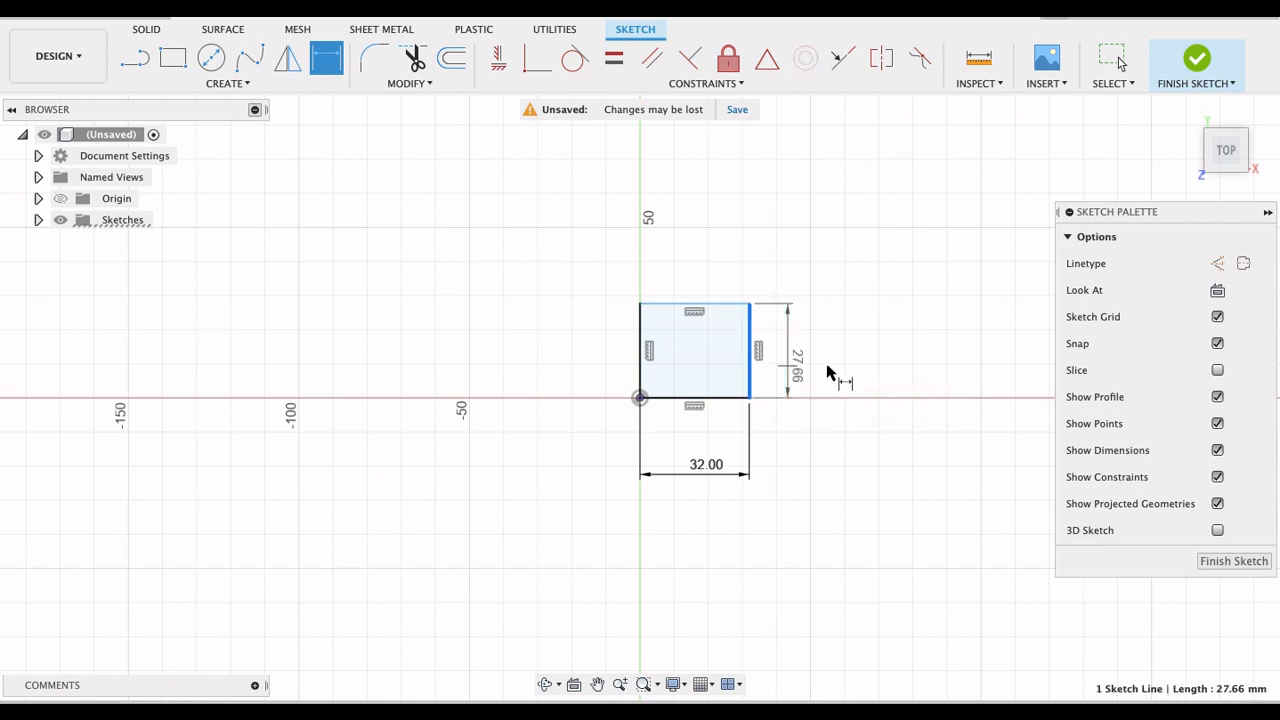
{"action": "left_click", "coordinate": [828, 369]}
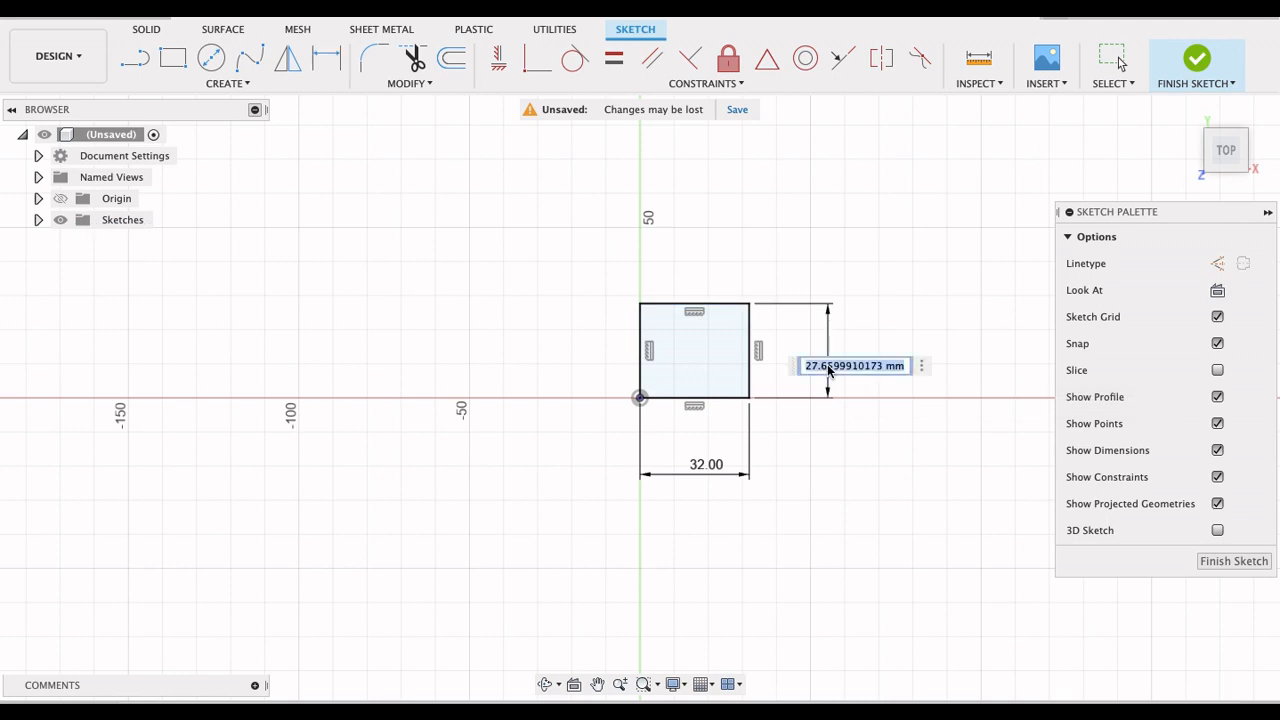
{"action": "type", "text": "16"}
{"action": "key", "text": "Return"}
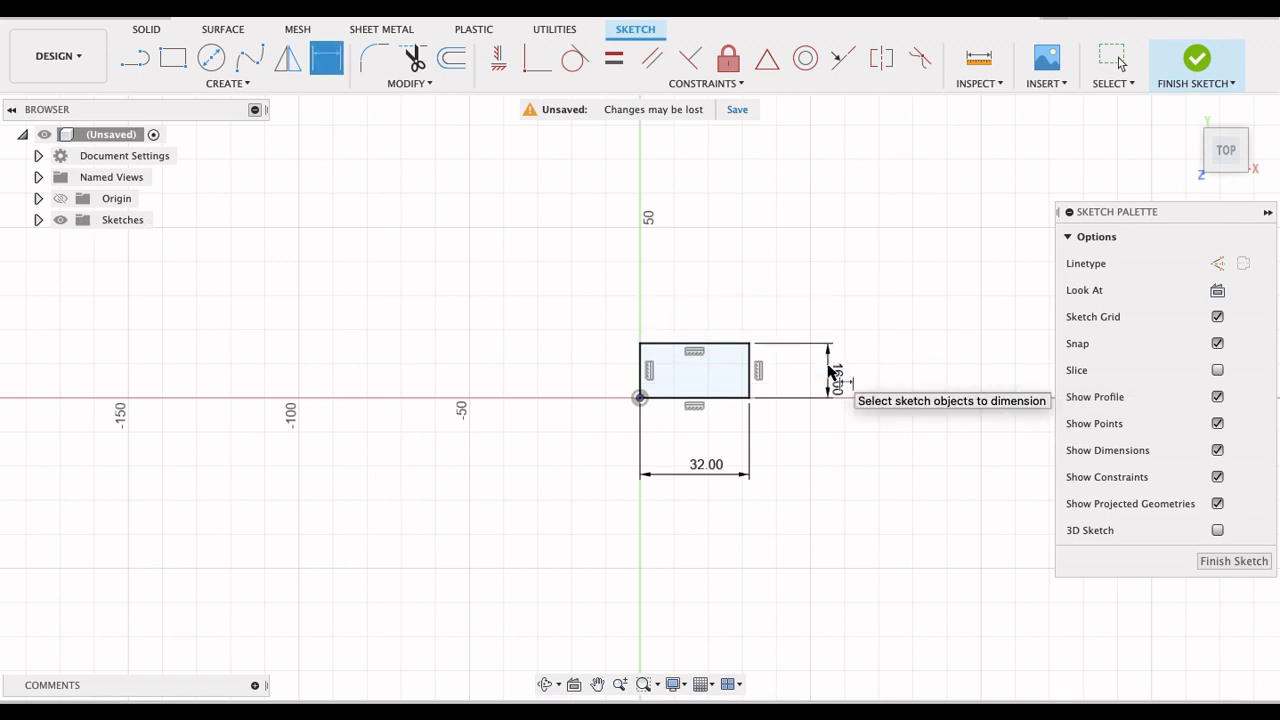
{"action": "scroll", "coordinate": [835, 385], "scroll_direction": "up", "scroll_amount": 5}
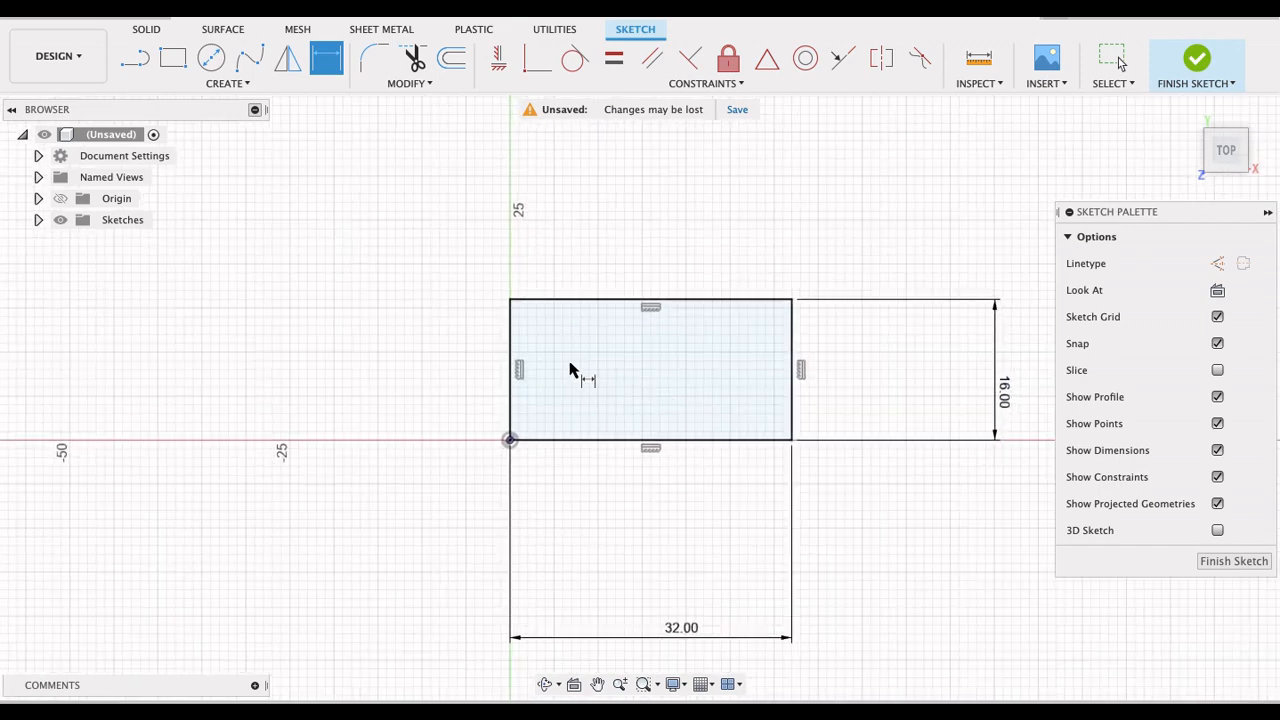
{"action": "left_click", "coordinate": [1234, 562]}
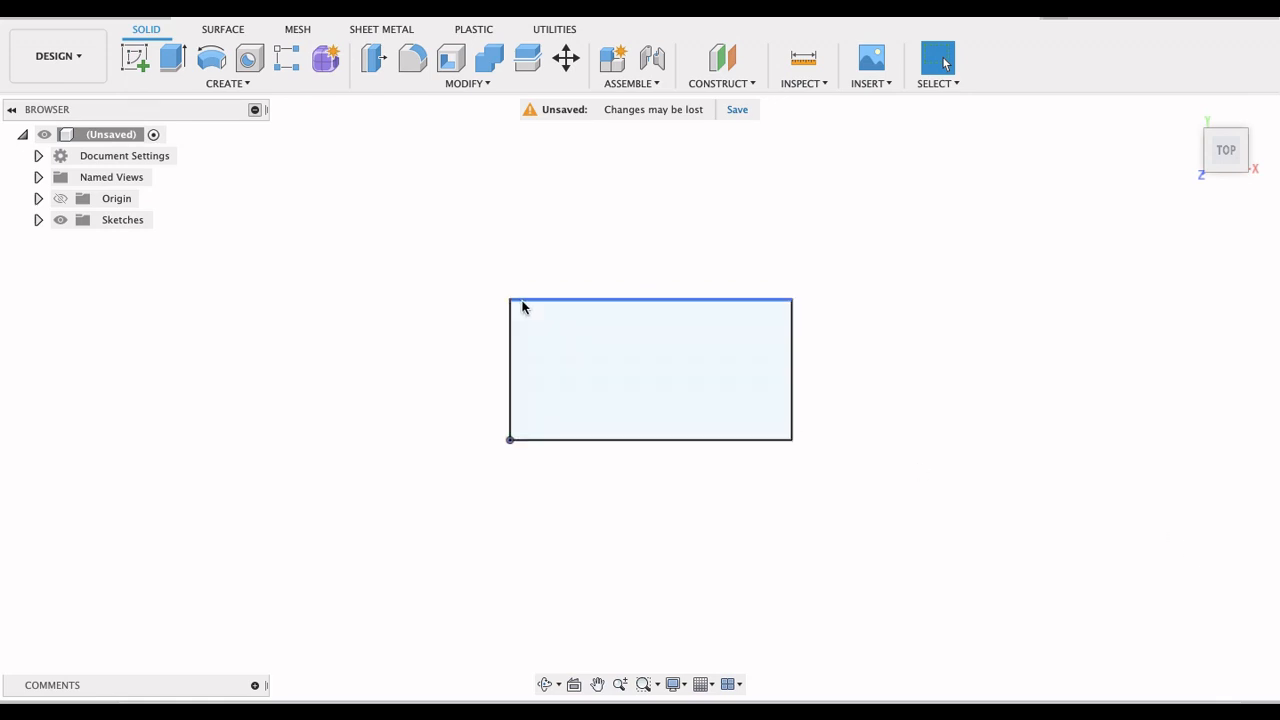
Step: Extrude the rectangle profile 9.6 mm upward as a new body
{"action": "left_click", "coordinate": [173, 58]}
{"action": "left_click", "coordinate": [626, 372]}
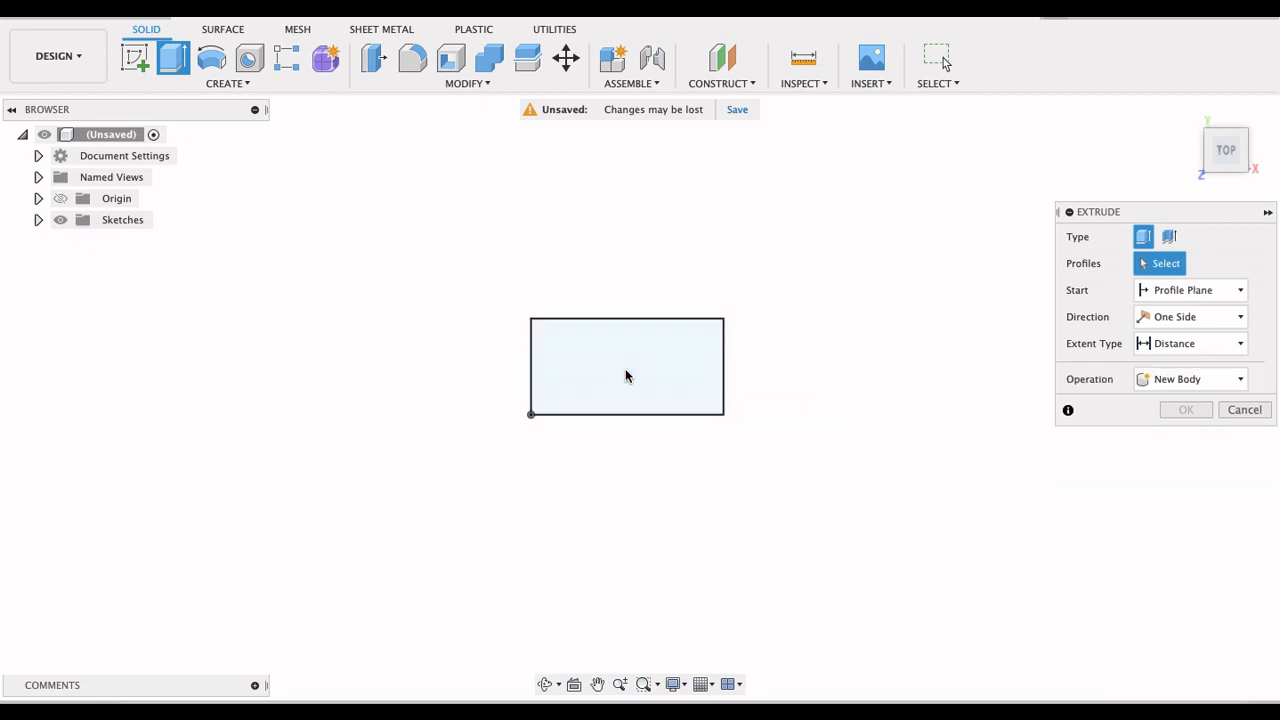
{"action": "left_click", "coordinate": [628, 373]}
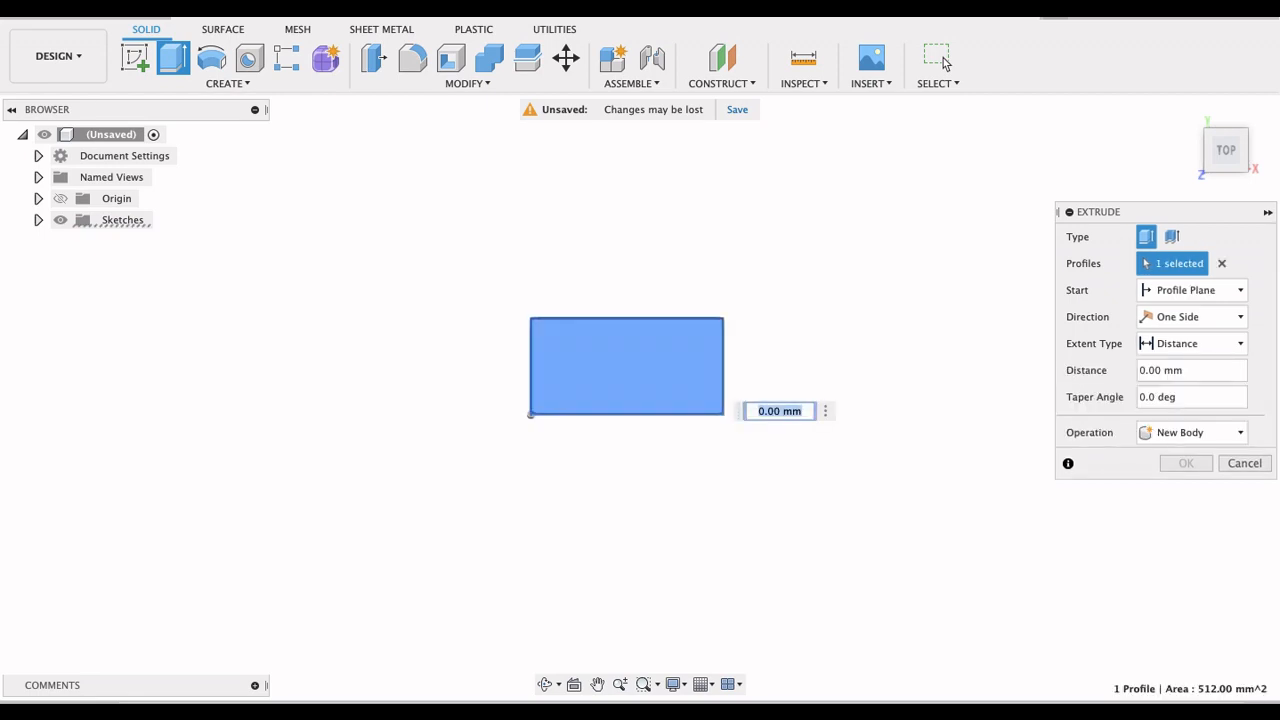
{"action": "middle_click_drag", "start_coordinate": [880, 457], "coordinate": [884, 387], "text": "shift"}
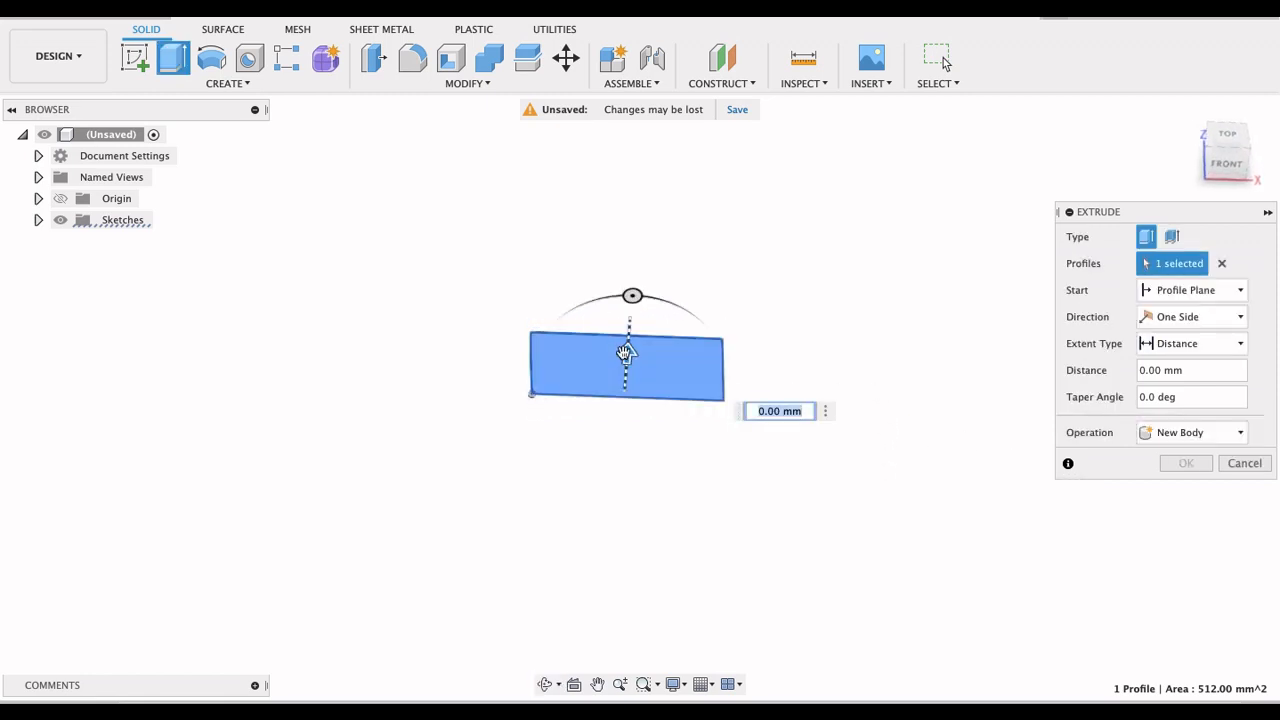
{"action": "mouse_move", "coordinate": [625, 352]}
{"action": "left_mouse_down"}
{"action": "mouse_move", "coordinate": [631, 306]}
{"action": "mouse_move", "coordinate": [626, 350]}
{"action": "left_mouse_up"}
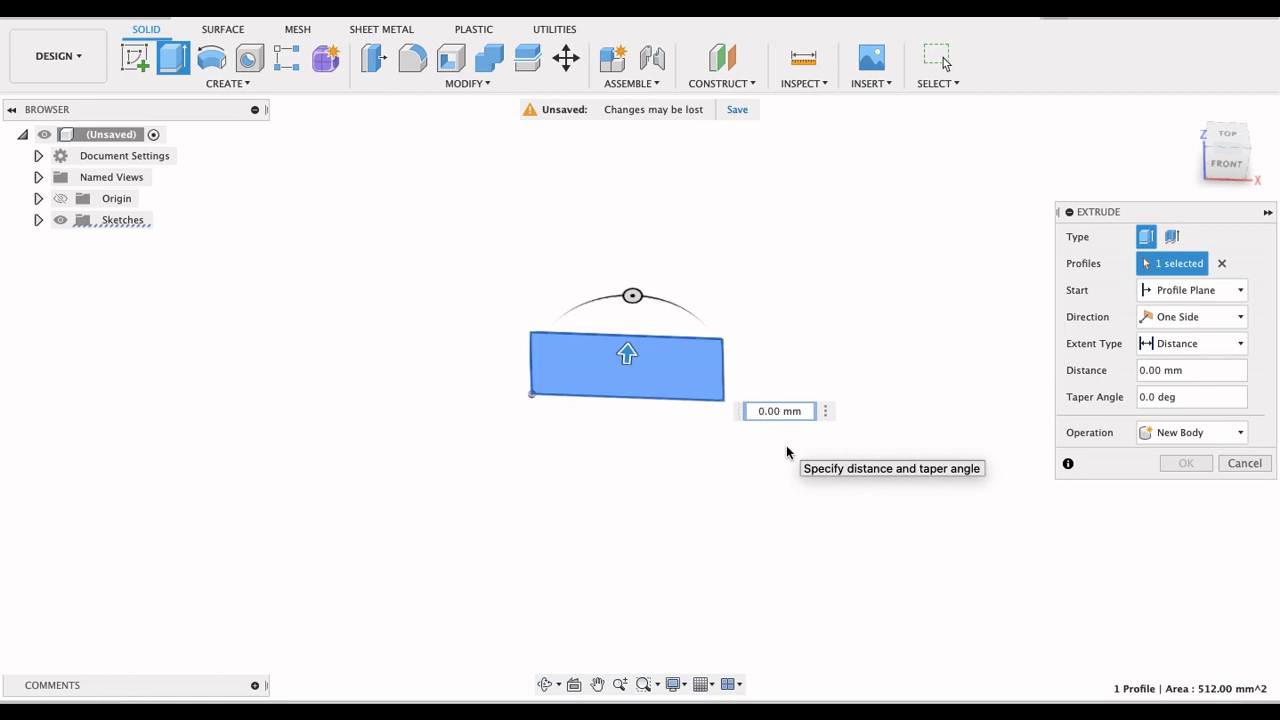
{"action": "type", "text": "9"}
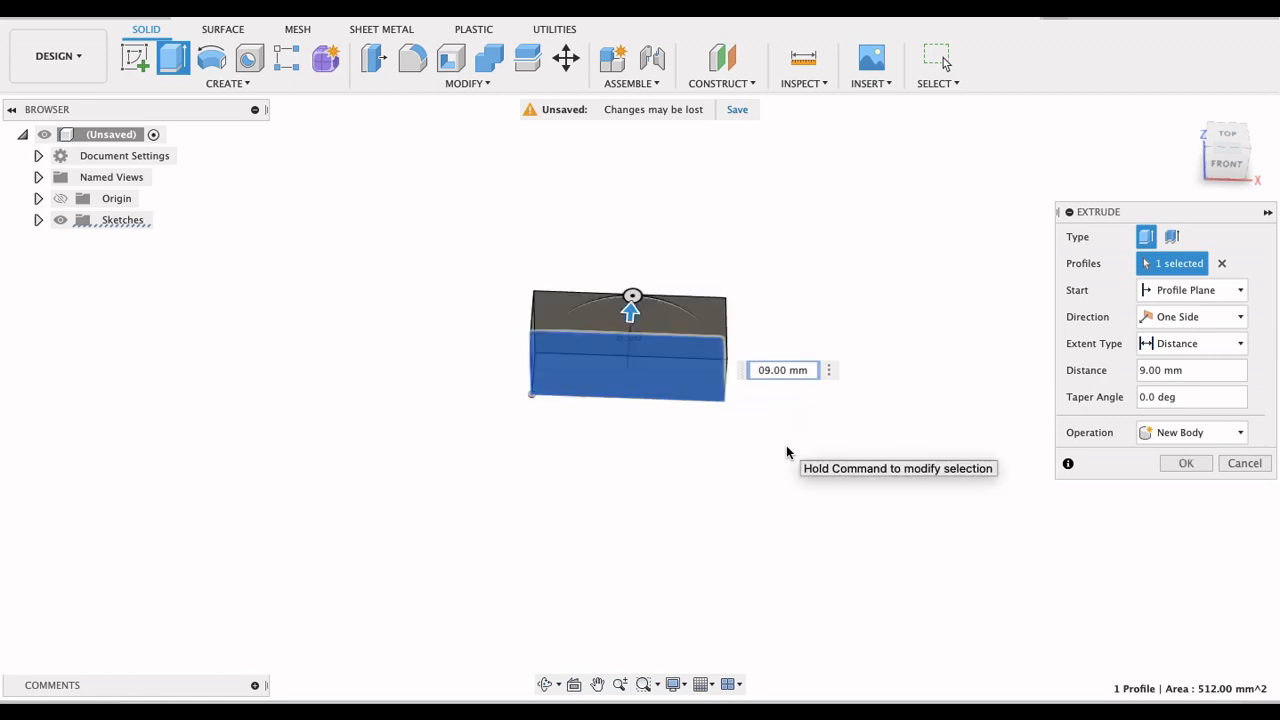
{"action": "type", "text": ".6"}
{"action": "key", "text": "Left"}
{"action": "key", "text": "Left"}
{"action": "key", "text": "Left"}
{"action": "key", "text": "Left"}
{"action": "key", "text": "Delete"}
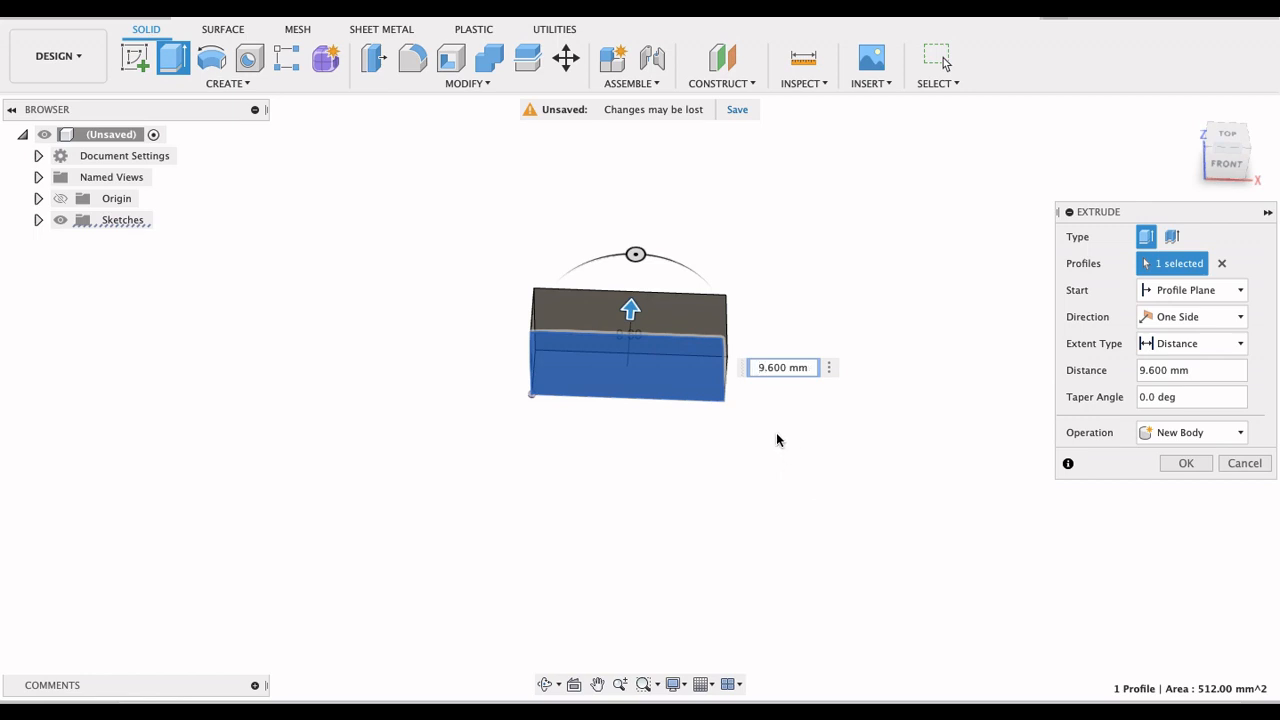
{"action": "key", "text": "Return"}
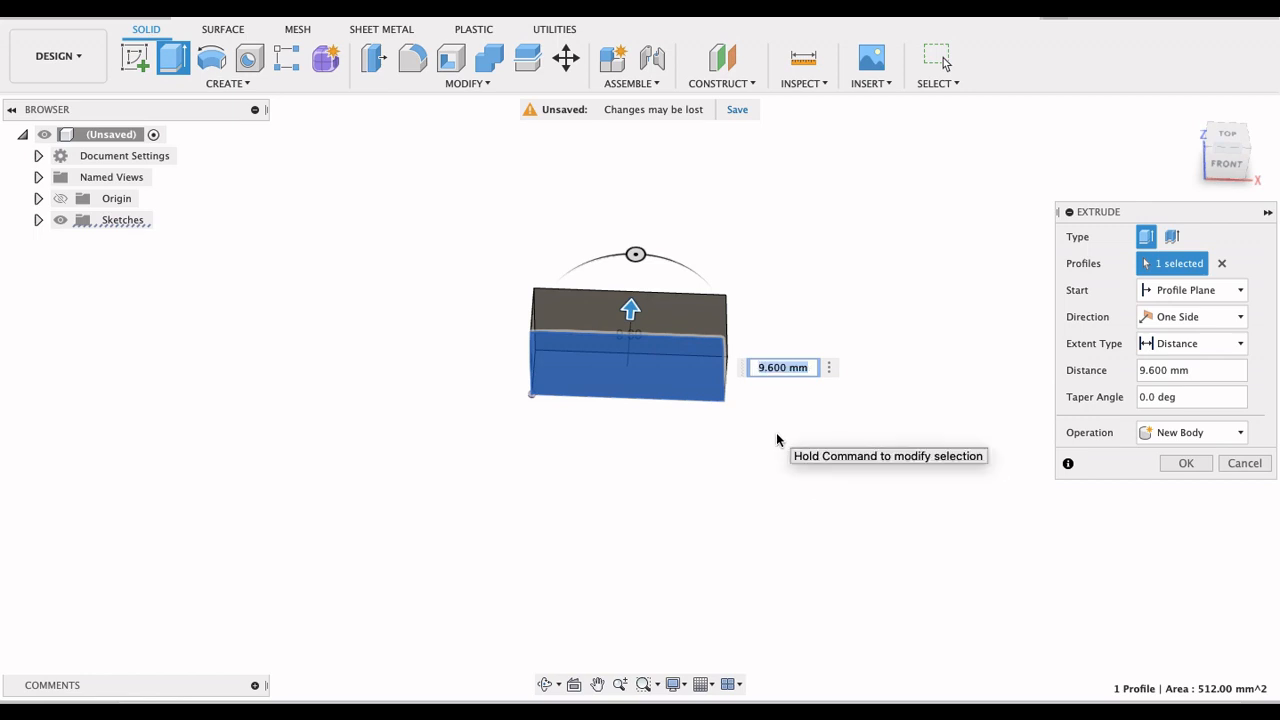
{"action": "middle_click_drag", "start_coordinate": [783, 482], "coordinate": [790, 425], "text": "shift"}
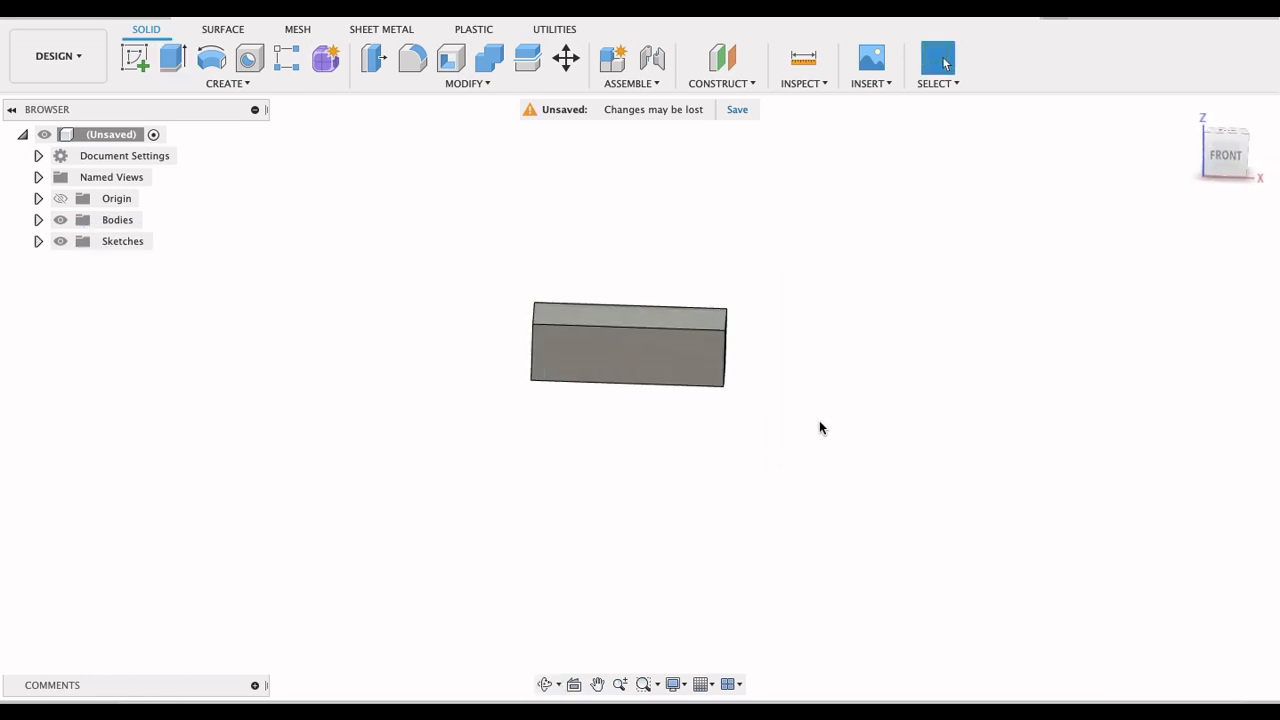
Step: Create a new sketch on the top face of the block and view it from the top
{"action": "middle_click_drag", "start_coordinate": [1088, 249], "coordinate": [1006, 357], "text": "shift"}
{"action": "left_click", "coordinate": [1233, 149]}
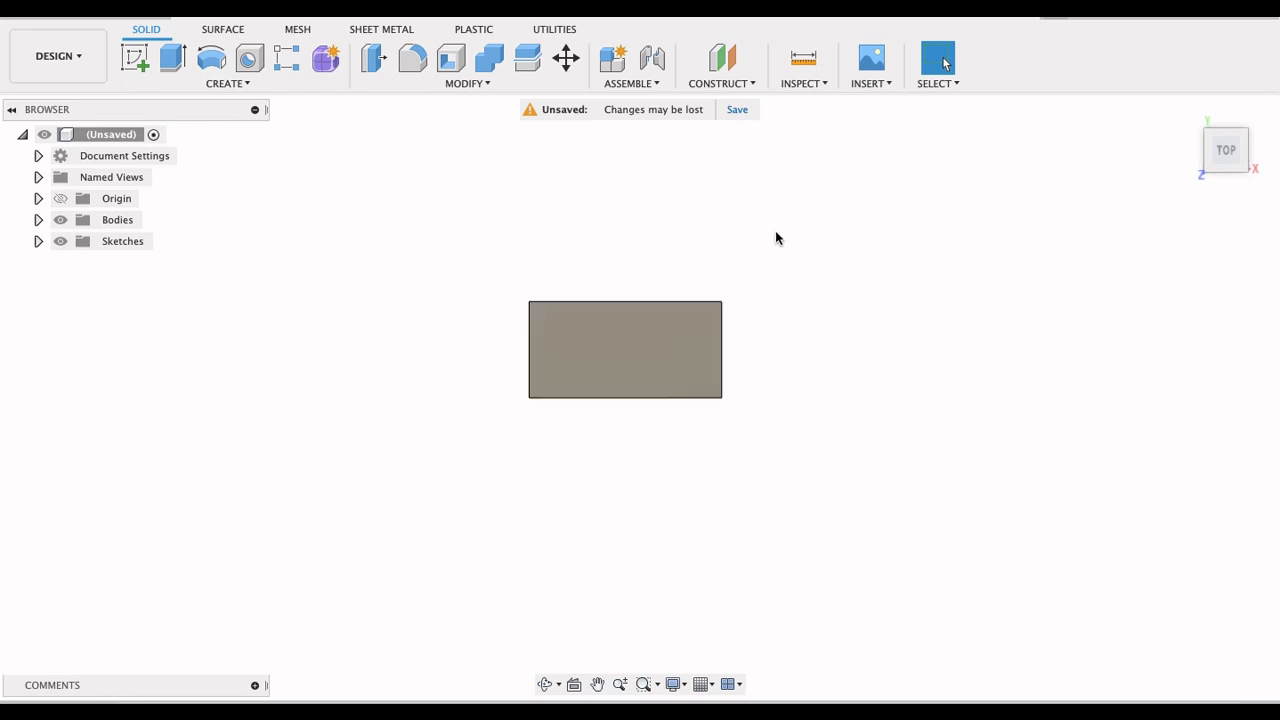
{"action": "left_click", "coordinate": [135, 60]}
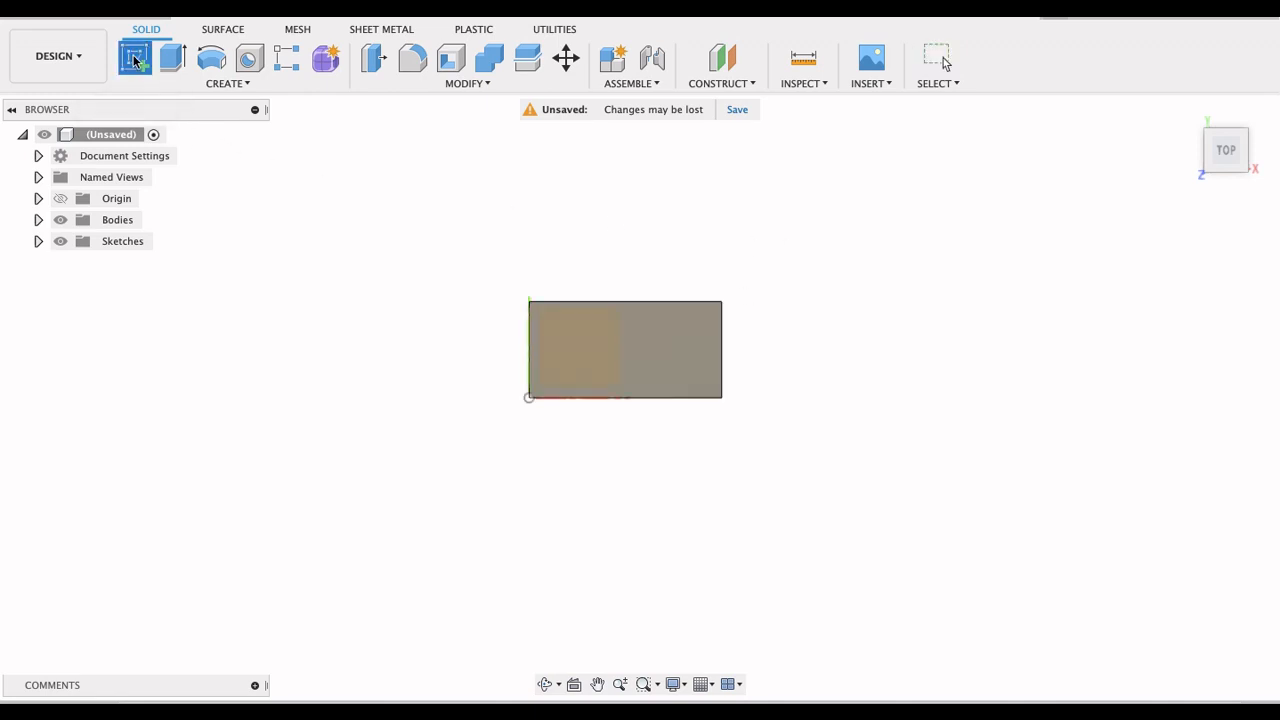
{"action": "left_click", "coordinate": [671, 348]}
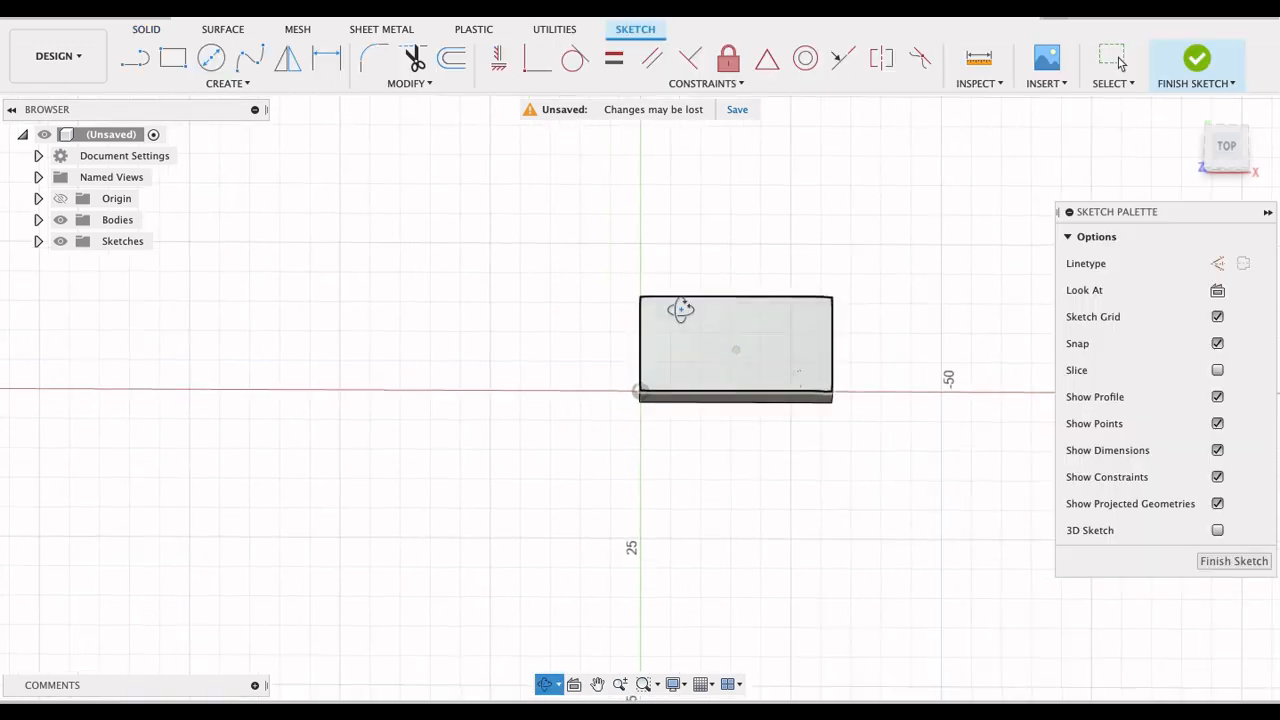
{"action": "middle_click_drag", "start_coordinate": [680, 309], "coordinate": [683, 243], "text": "shift"}
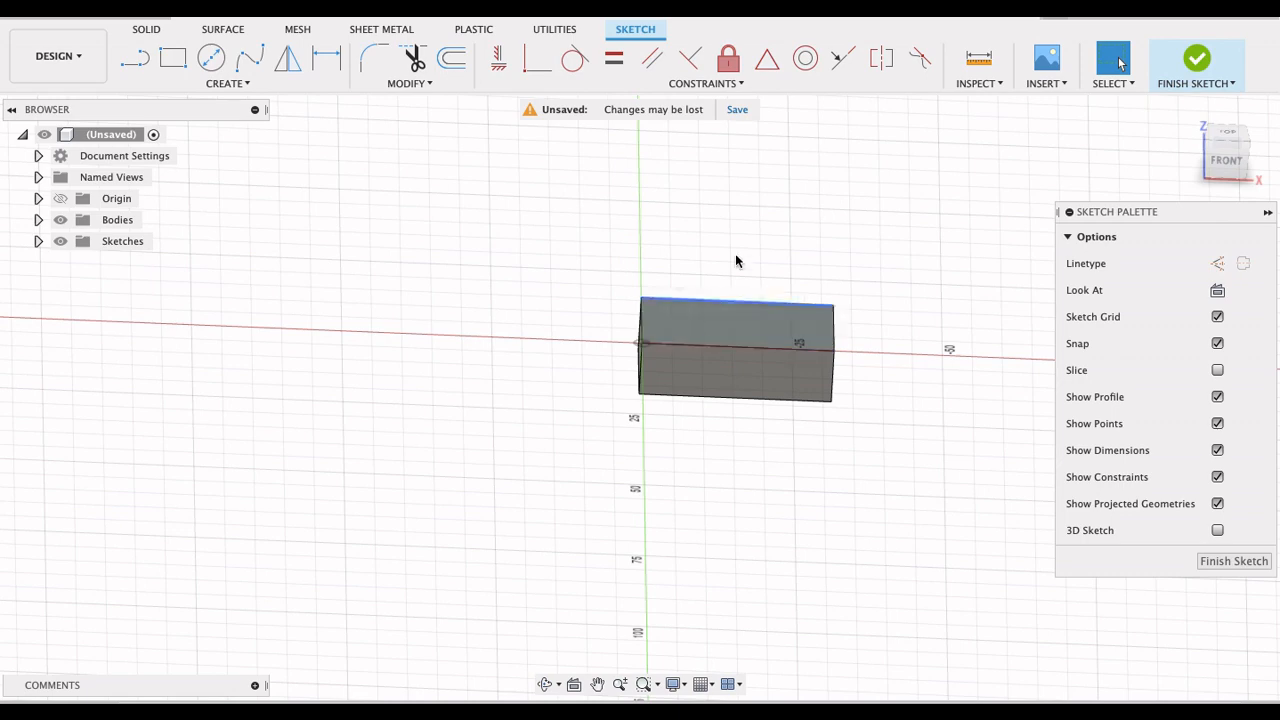
{"action": "left_click", "coordinate": [1229, 135]}
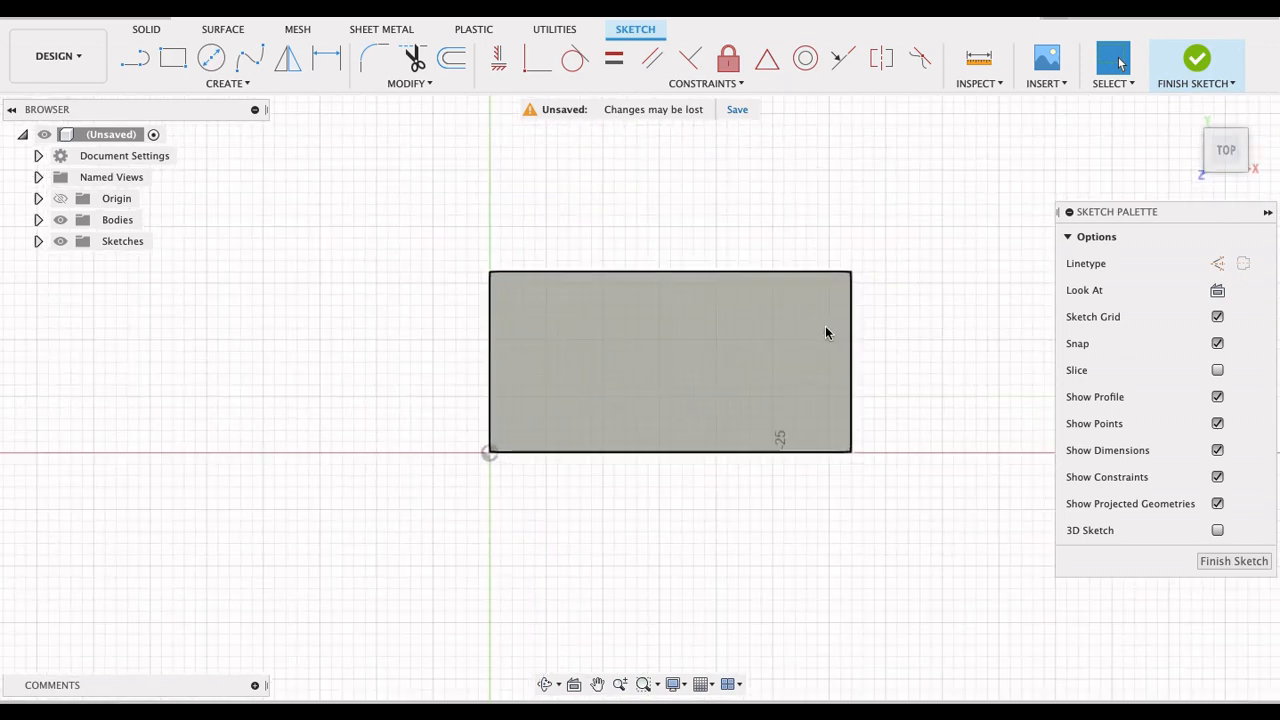
{"action": "scroll", "coordinate": [708, 340], "scroll_direction": "up", "scroll_amount": 2}
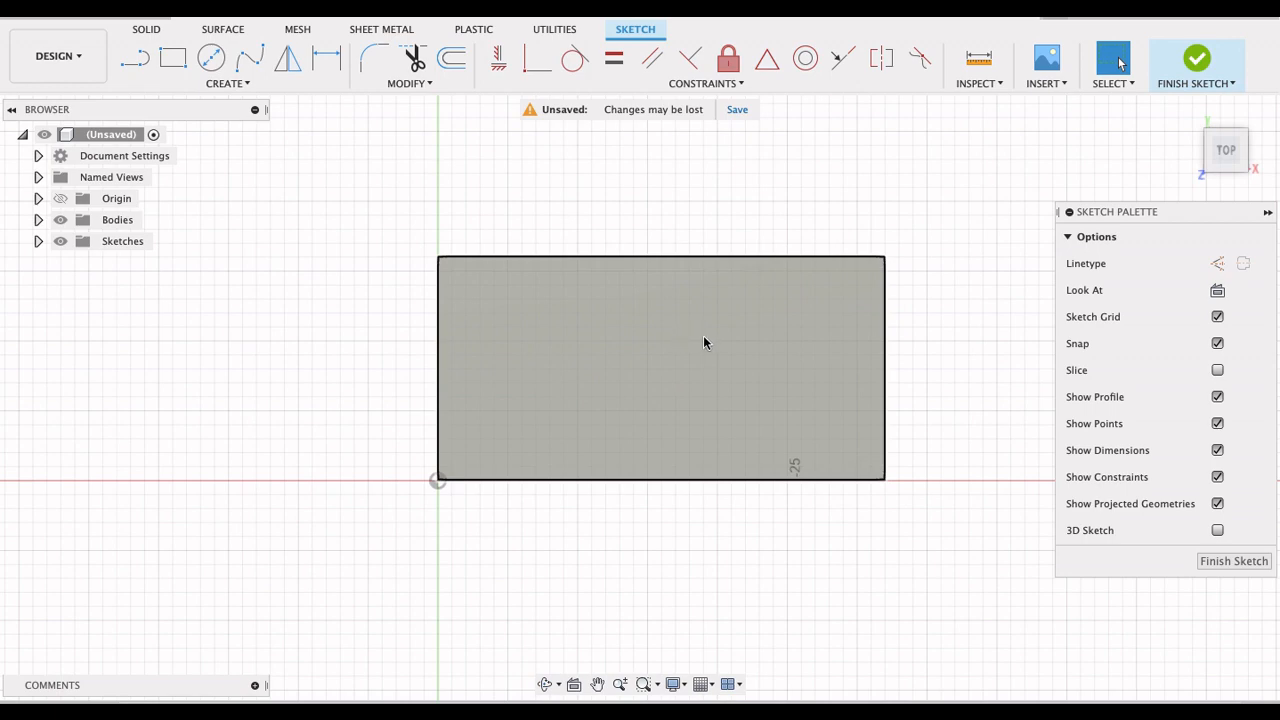
Step: Check the stud spacing in the Lego brick reference drawing, and project the four edges of the block's top face into the sketch
{"action": "mouse_move", "coordinate": [1279, 226]}
{"action": "left_mouse_down"}
{"action": "mouse_move", "coordinate": [848, 229]}
{"action": "mouse_move", "coordinate": [765, 247]}
{"action": "left_mouse_up"}
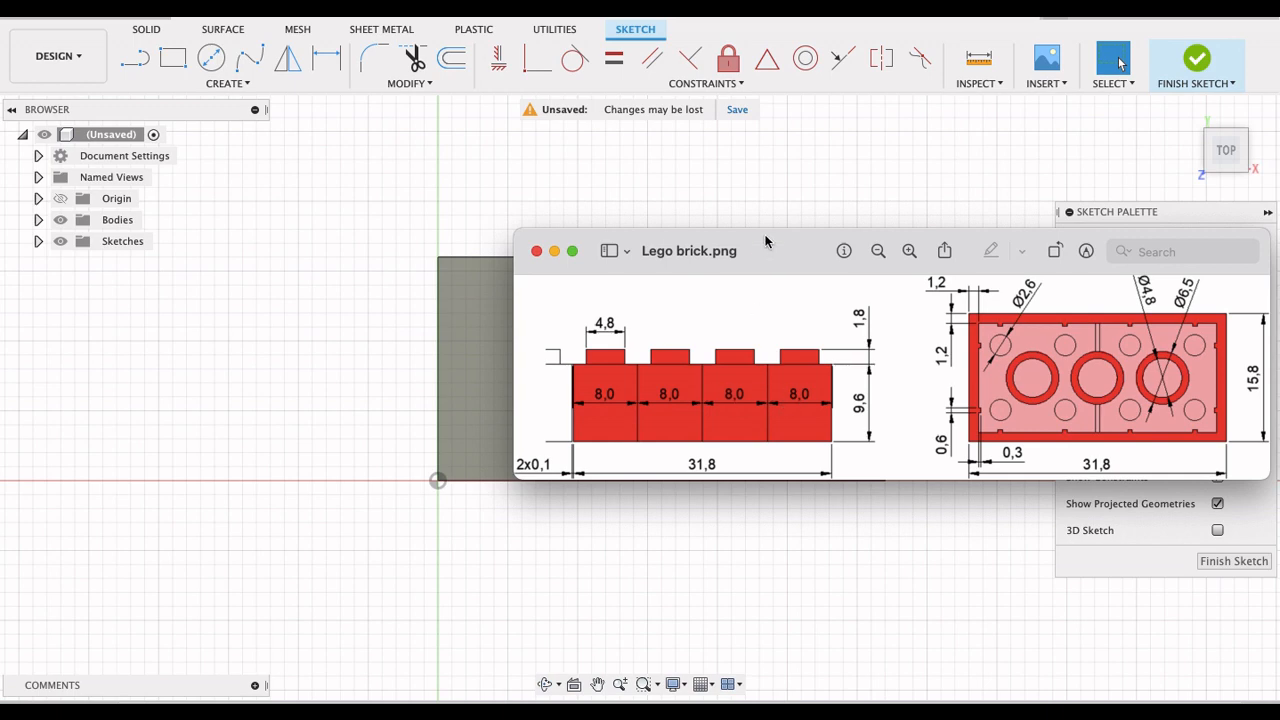
{"action": "left_click_drag", "start_coordinate": [765, 240], "coordinate": [1279, 242]}
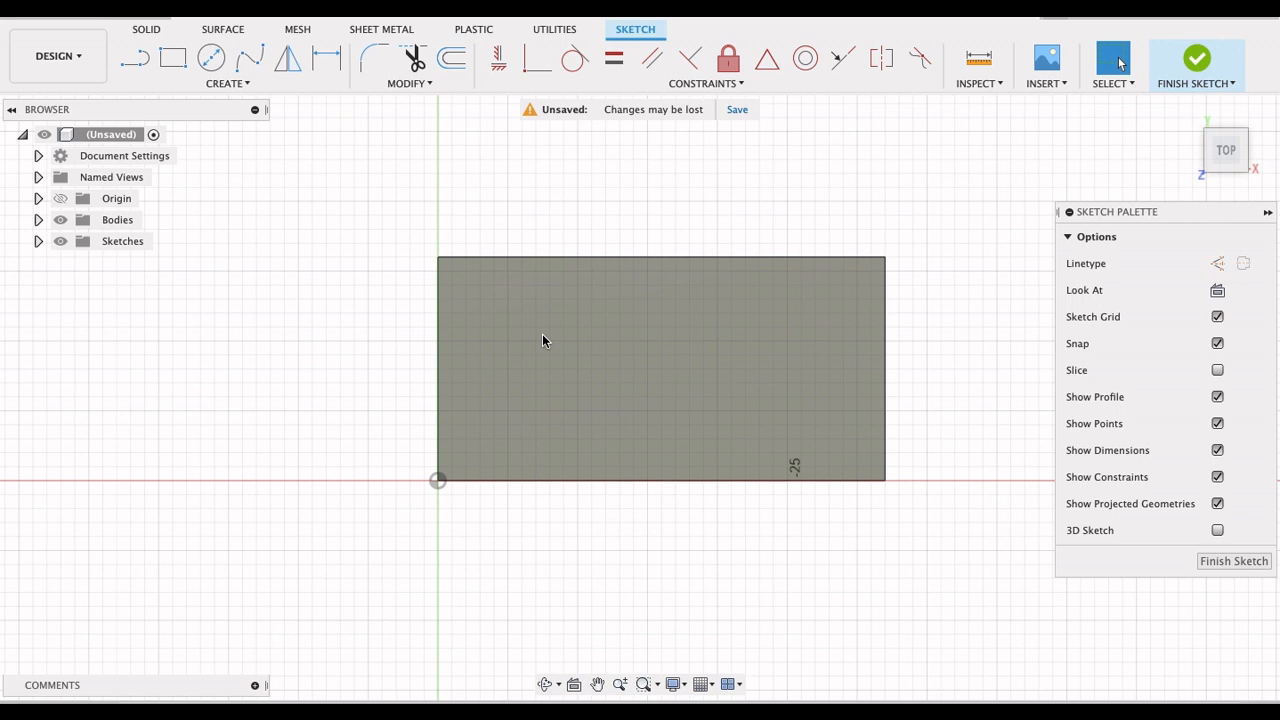
{"action": "key", "text": "l"}
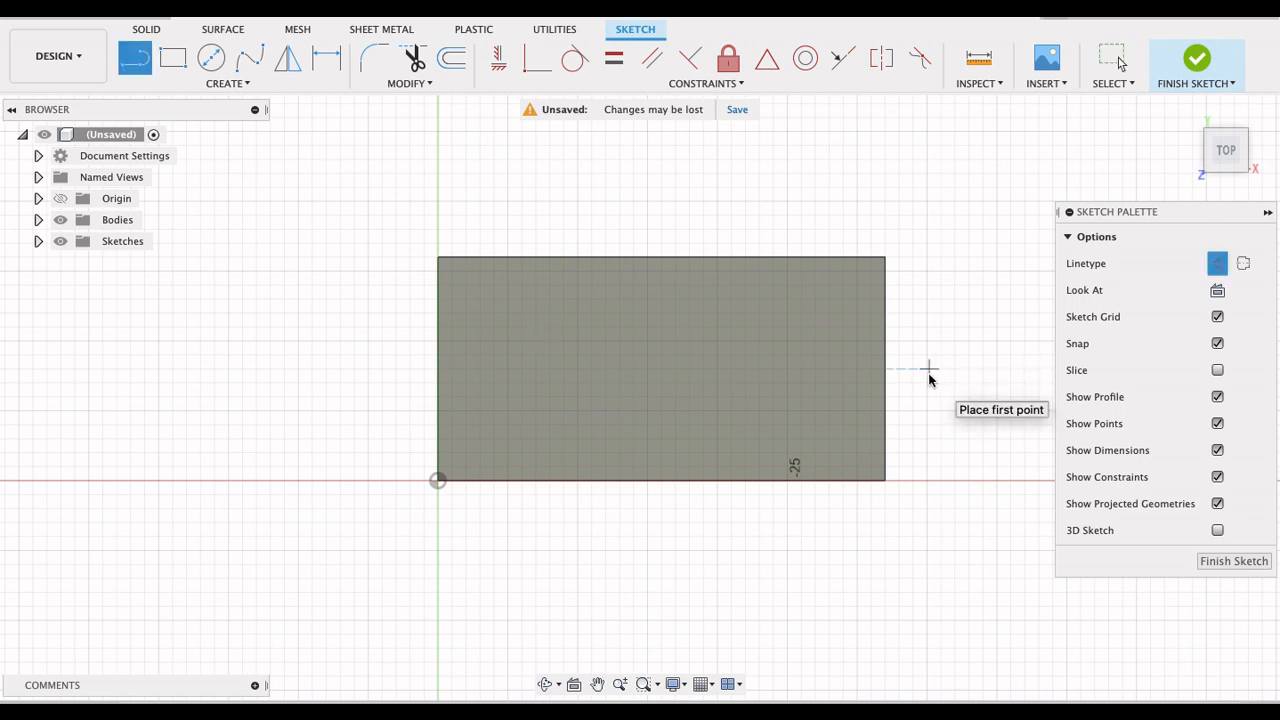
{"action": "key", "text": "p"}
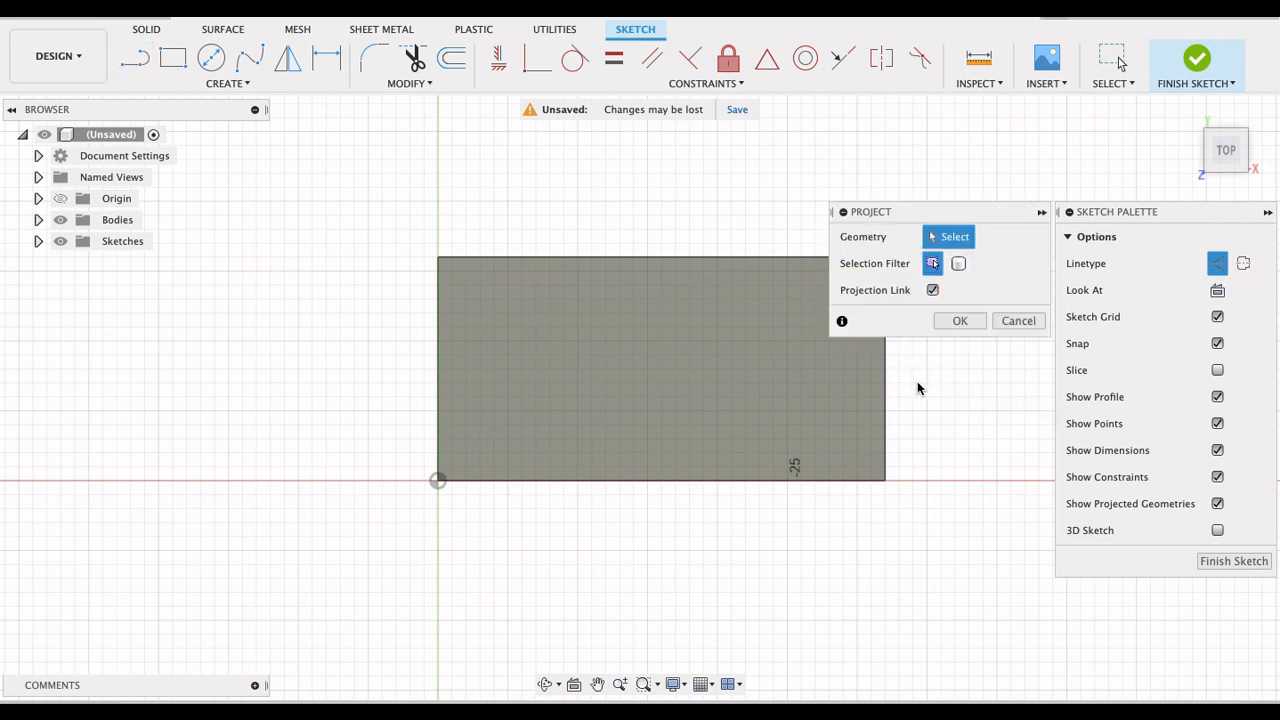
{"action": "middle_click_drag", "start_coordinate": [929, 386], "coordinate": [814, 389]}
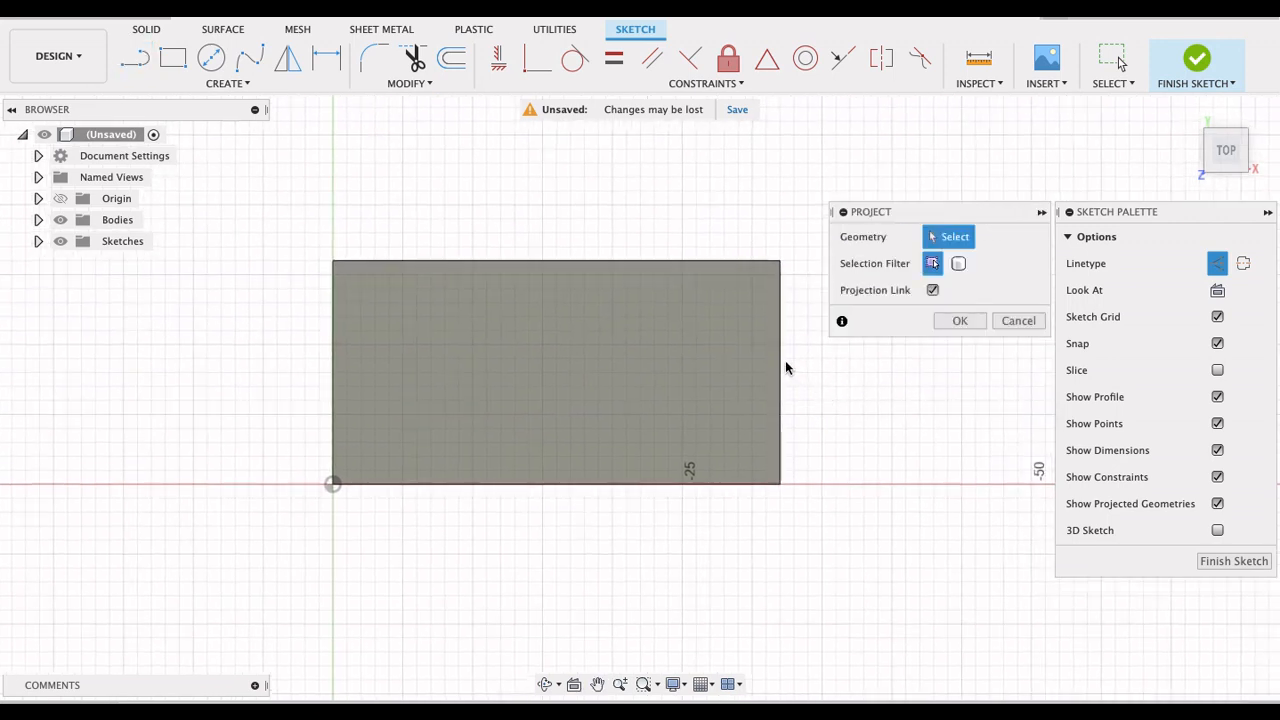
{"action": "left_click", "coordinate": [780, 366]}
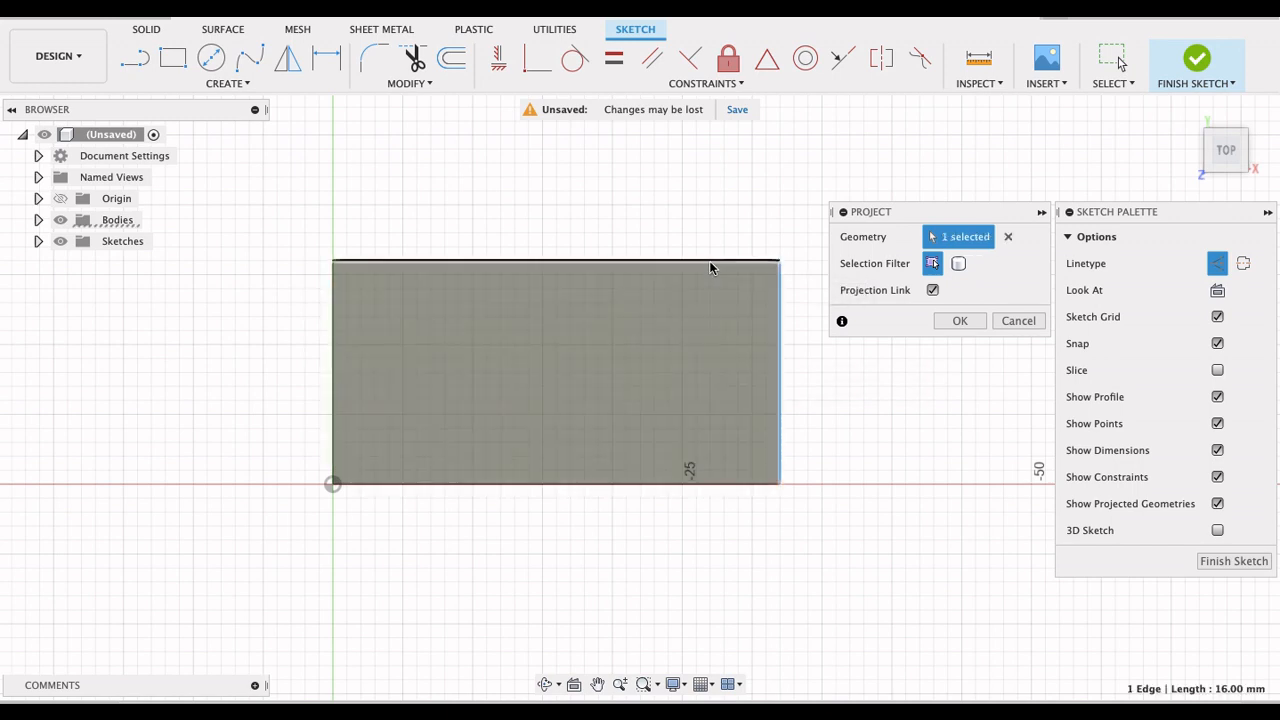
{"action": "left_click", "coordinate": [709, 262]}
{"action": "left_click", "coordinate": [334, 357]}
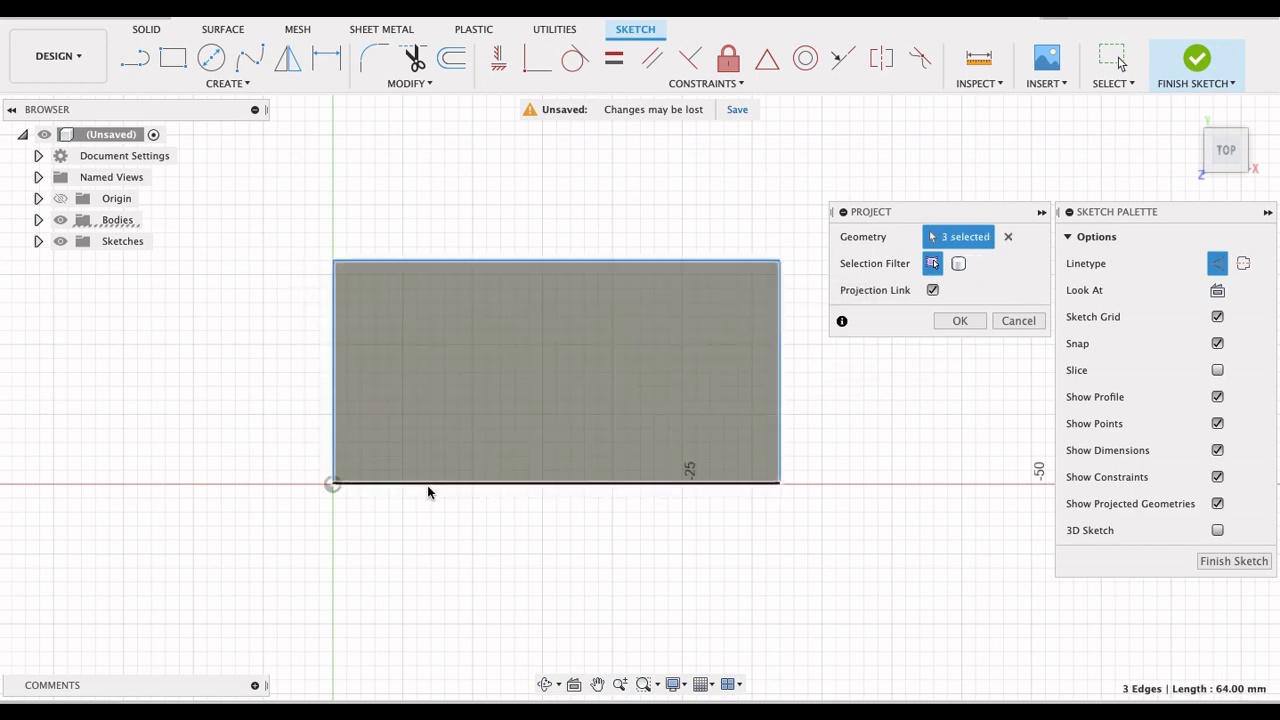
{"action": "left_click", "coordinate": [427, 485]}
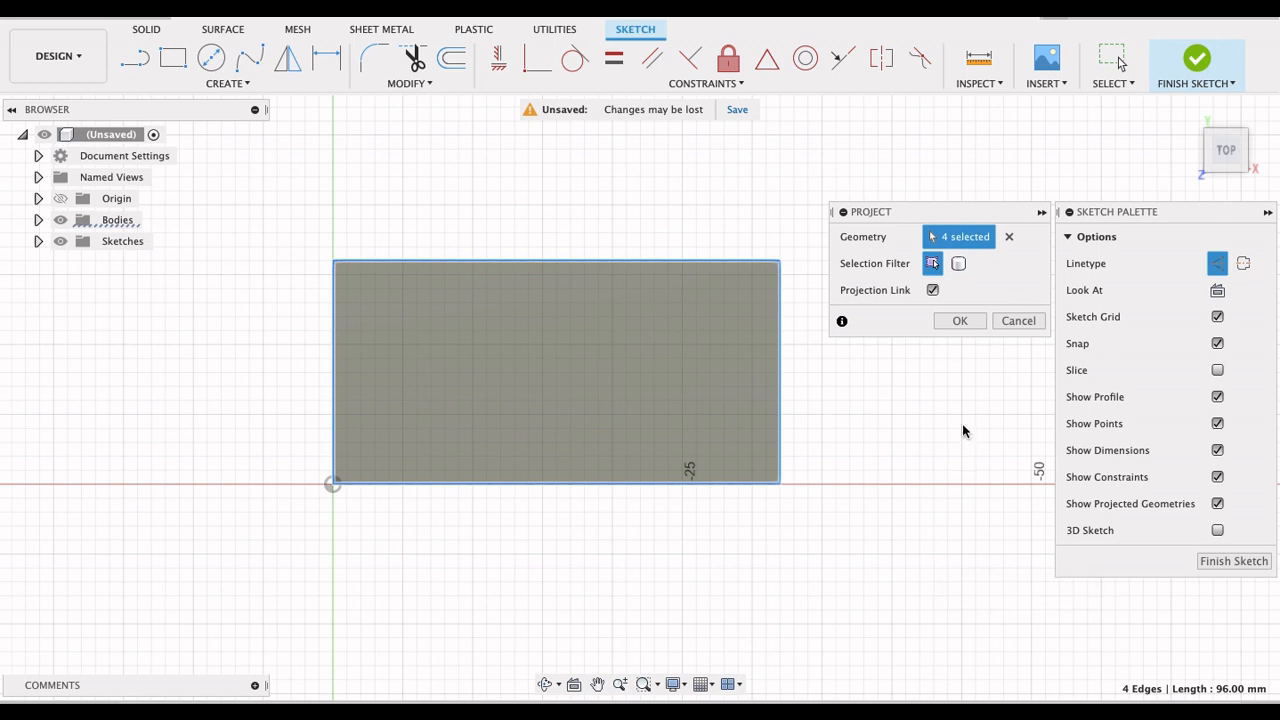
{"action": "left_click", "coordinate": [957, 322]}
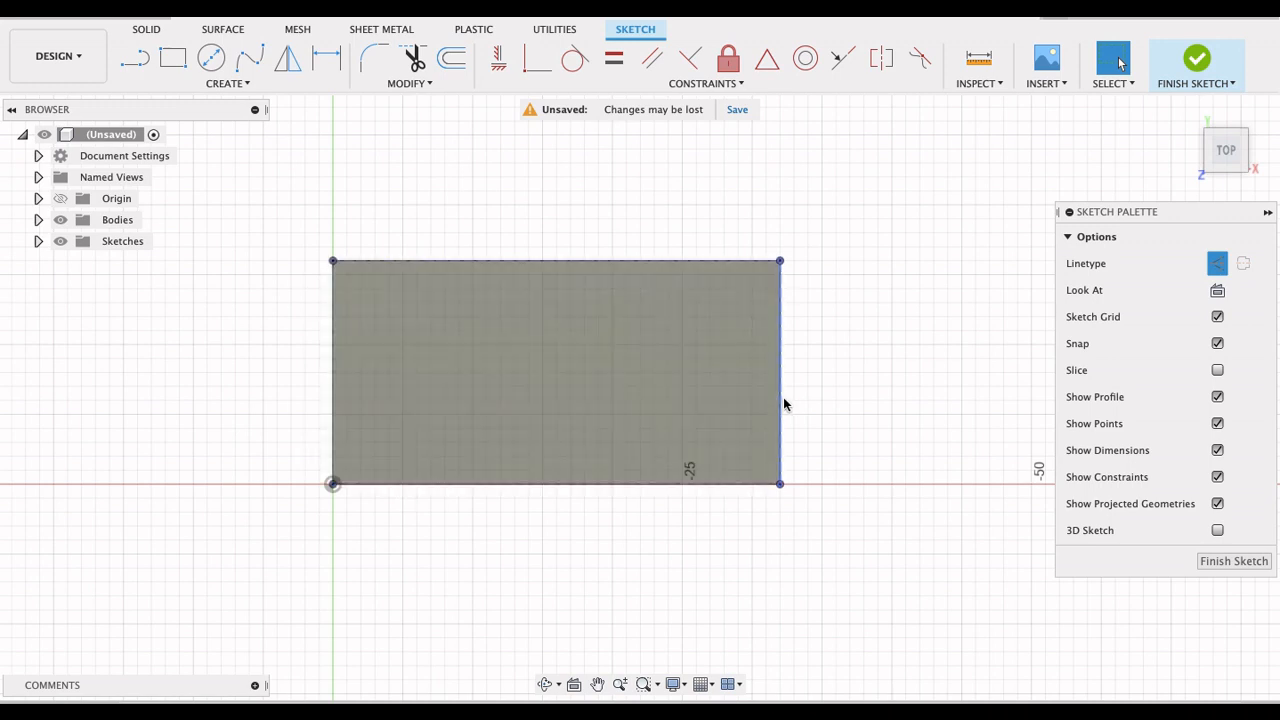
Step: Draw a horizontal construction line joining the midpoints of the rectangle's two short edges
{"action": "left_click", "coordinate": [146, 71]}
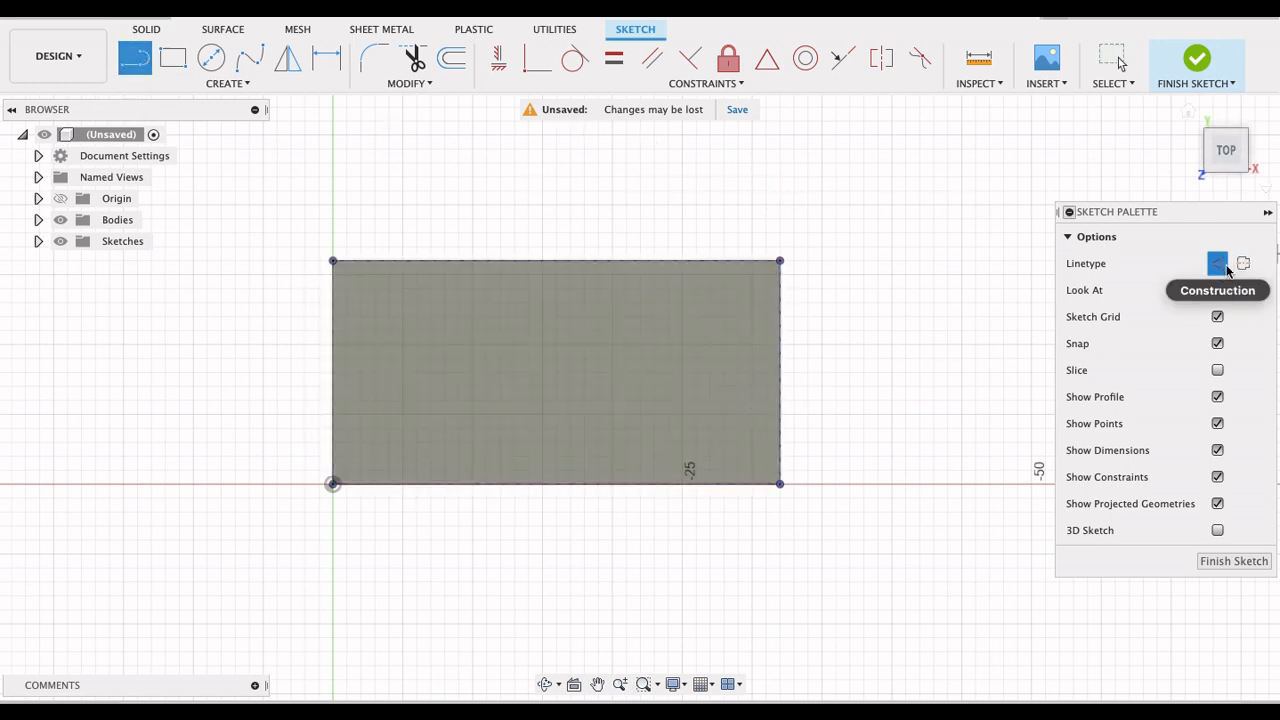
{"action": "left_click", "coordinate": [781, 372]}
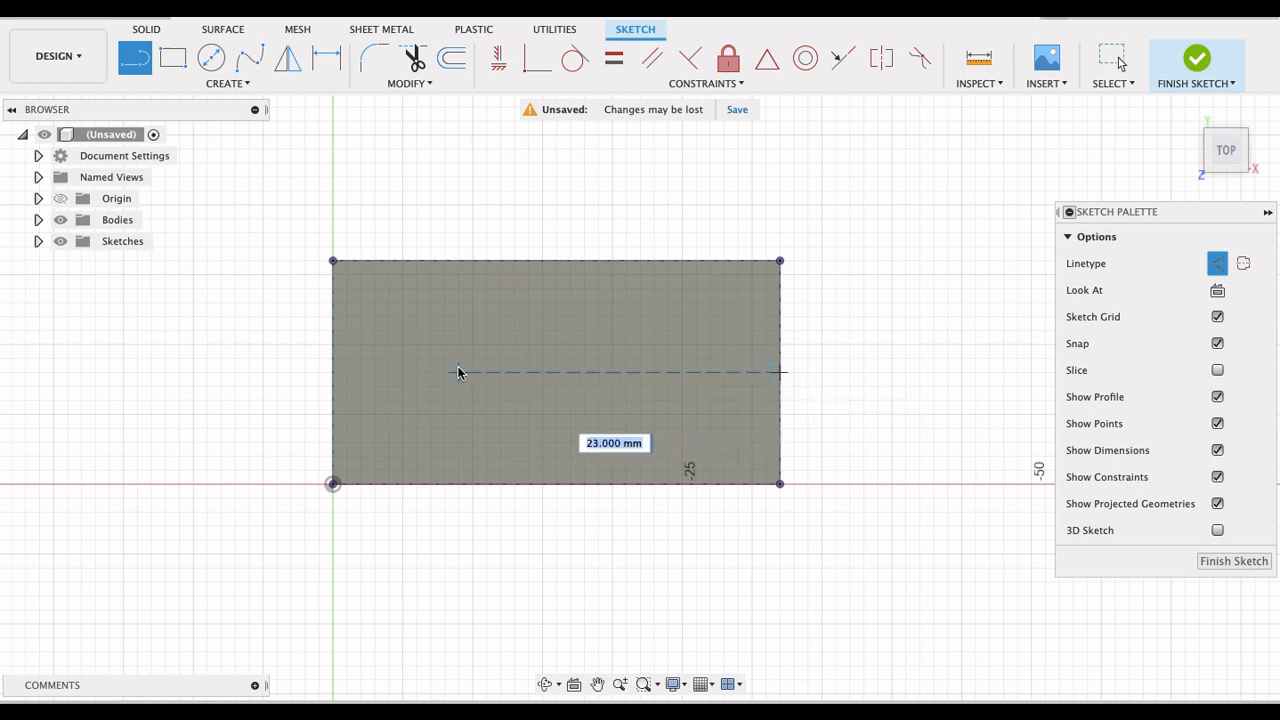
{"action": "double_click", "coordinate": [334, 372]}
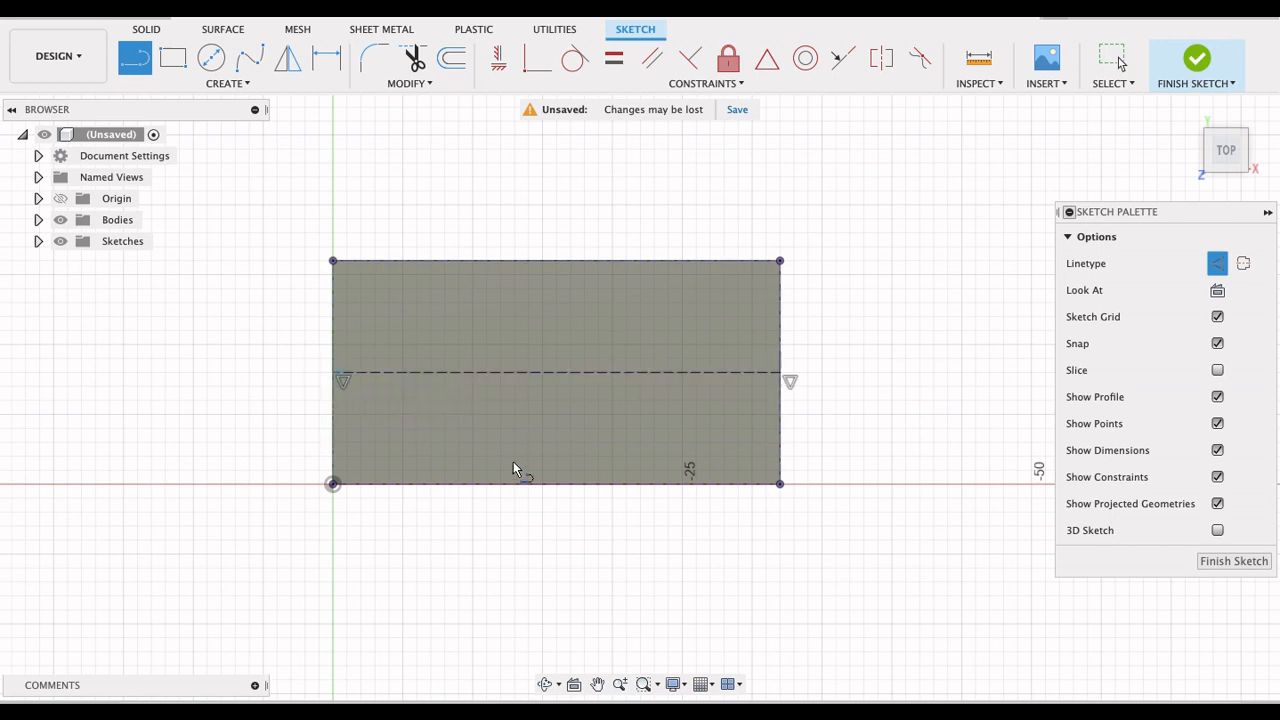
Step: Draw three vertical construction lines between the rectangle's long edges, about 7, 13 and 23 mm from its left edge
{"action": "left_click", "coordinate": [426, 260]}
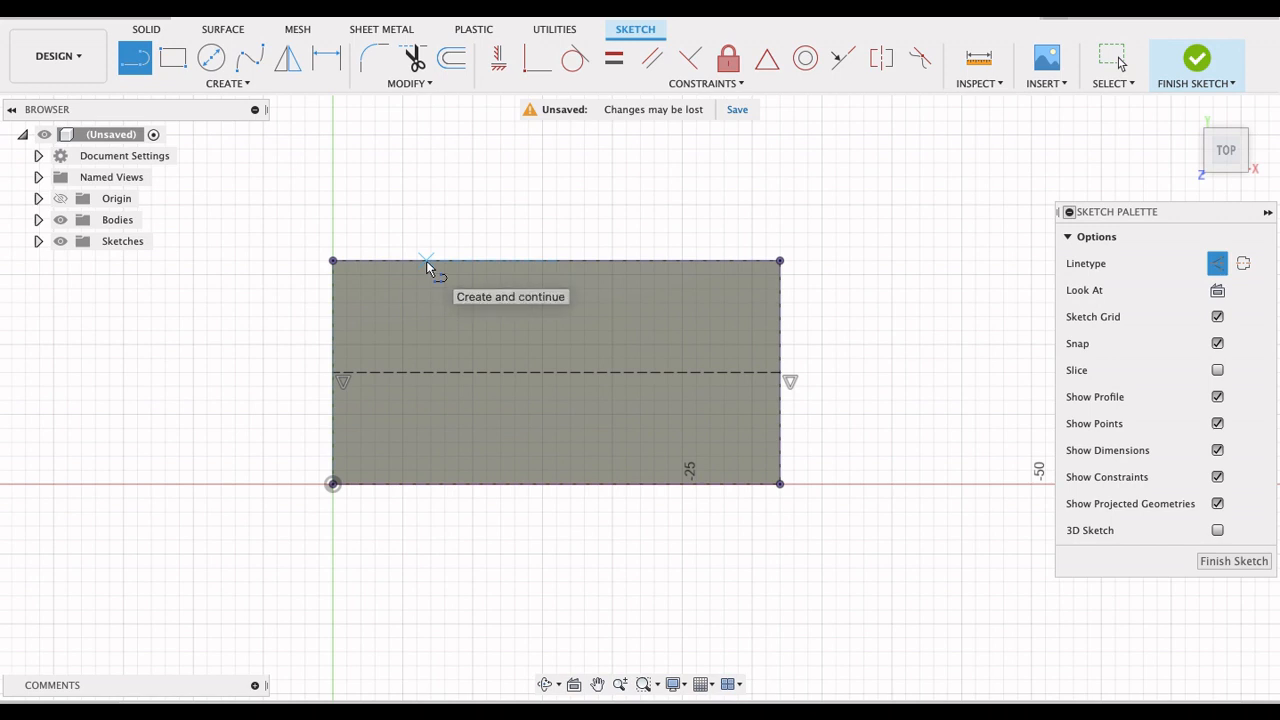
{"action": "left_click", "coordinate": [427, 484]}
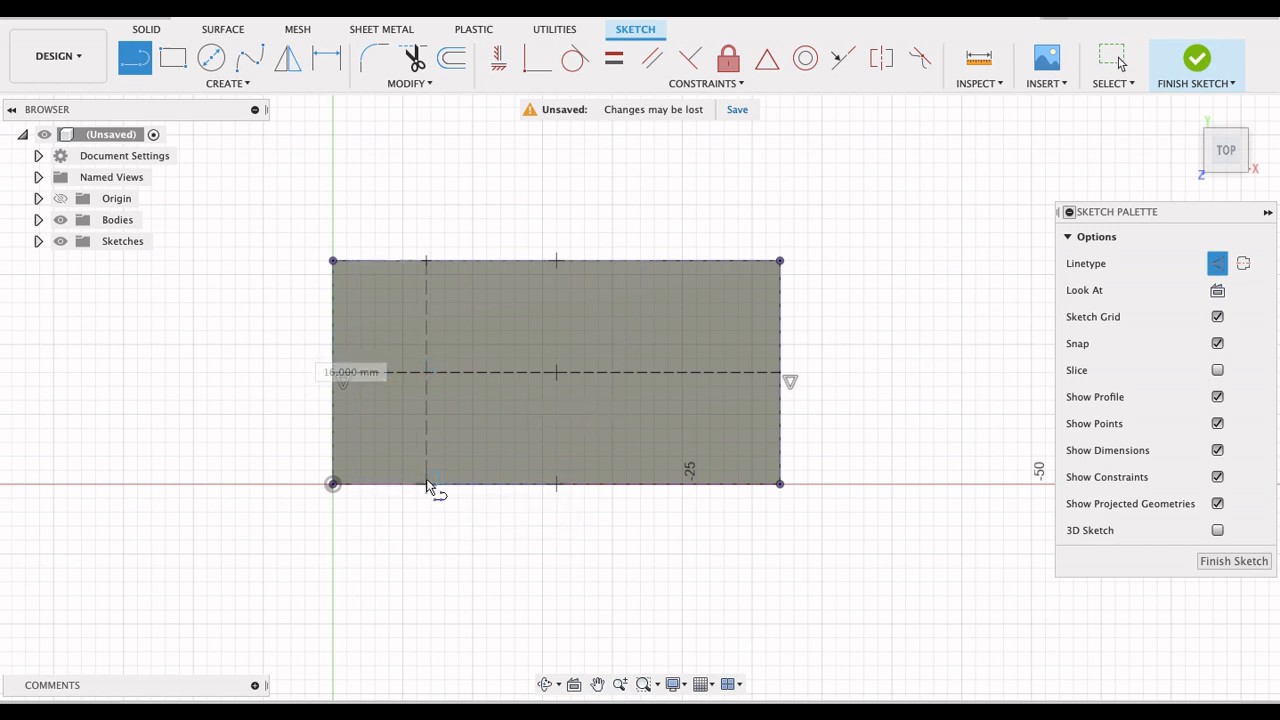
{"action": "left_click", "coordinate": [518, 260]}
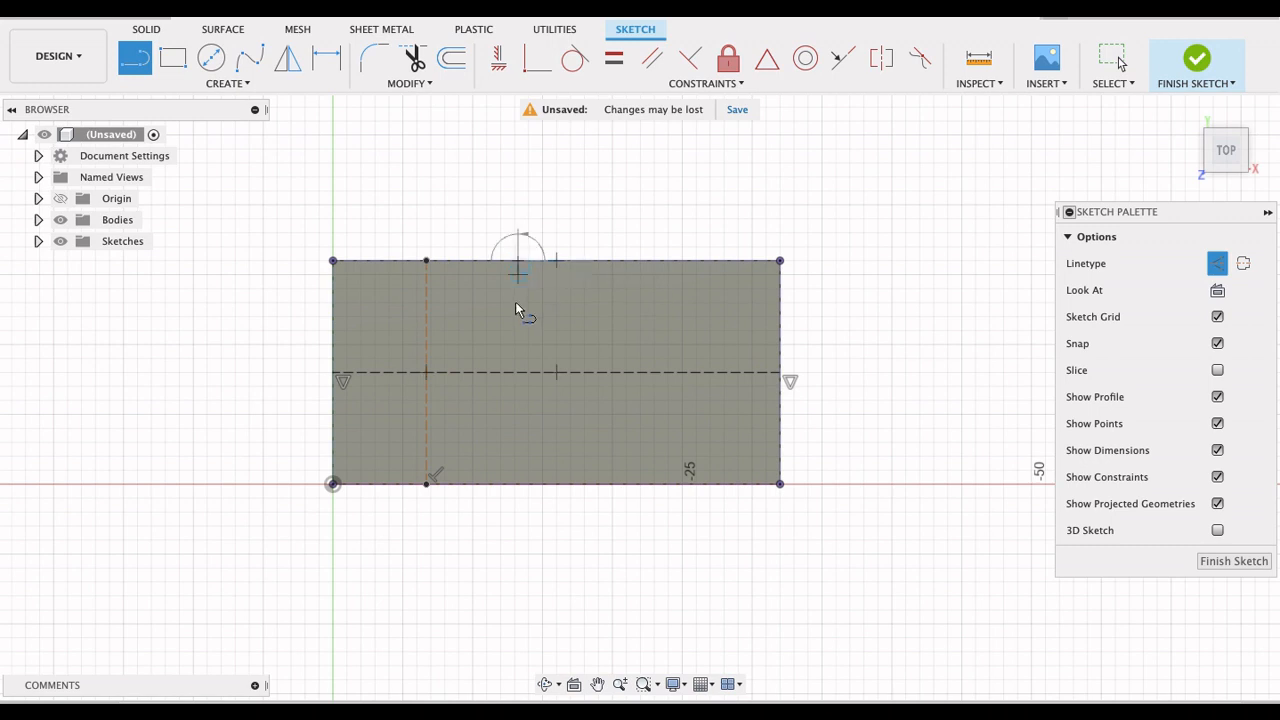
{"action": "left_click", "coordinate": [518, 484]}
{"action": "left_click", "coordinate": [648, 261]}
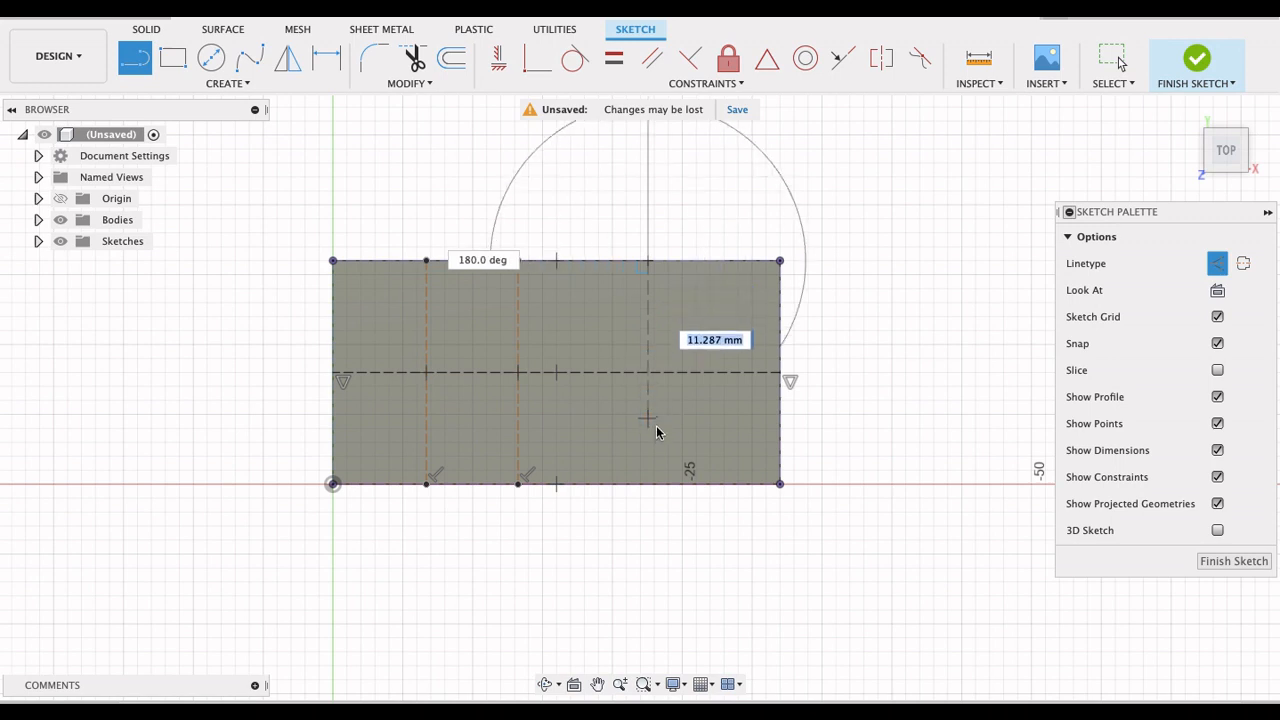
{"action": "left_click", "coordinate": [650, 484]}
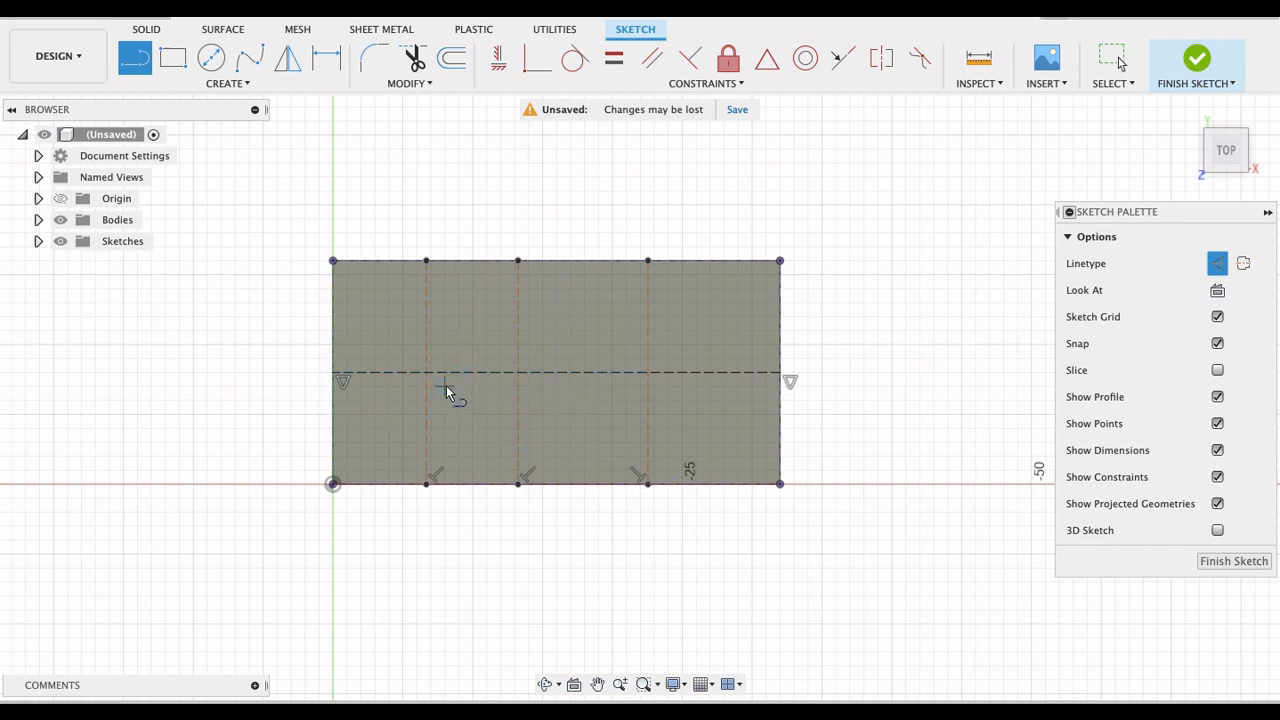
Step: Dimension the first vertical construction line 8 mm from the rectangle's left edge
{"action": "key", "text": "d"}
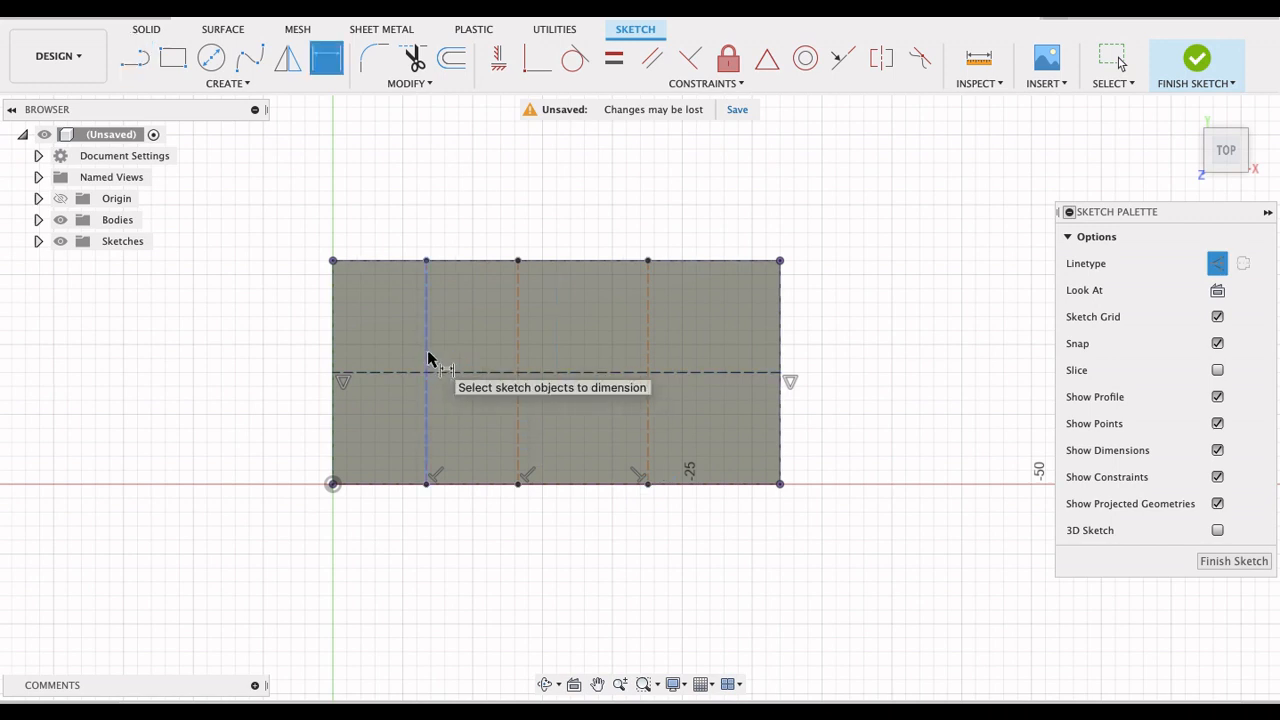
{"action": "left_click", "coordinate": [424, 357]}
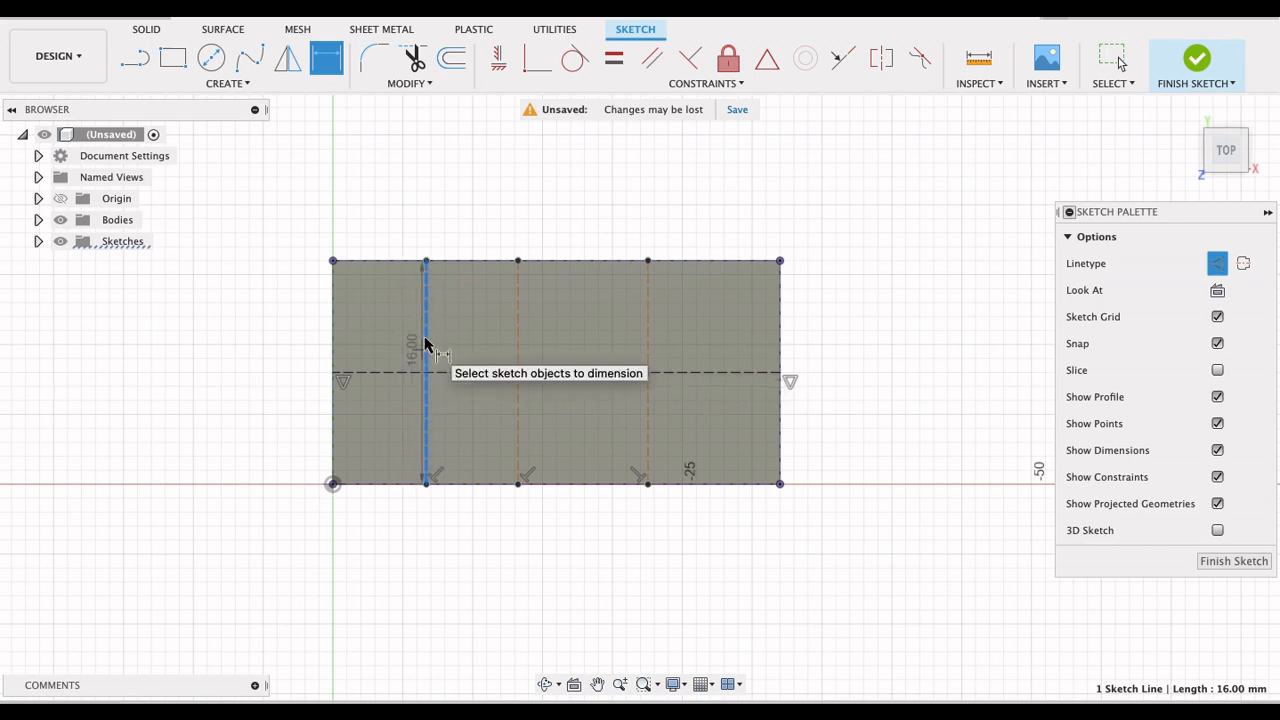
{"action": "left_click", "coordinate": [335, 345]}
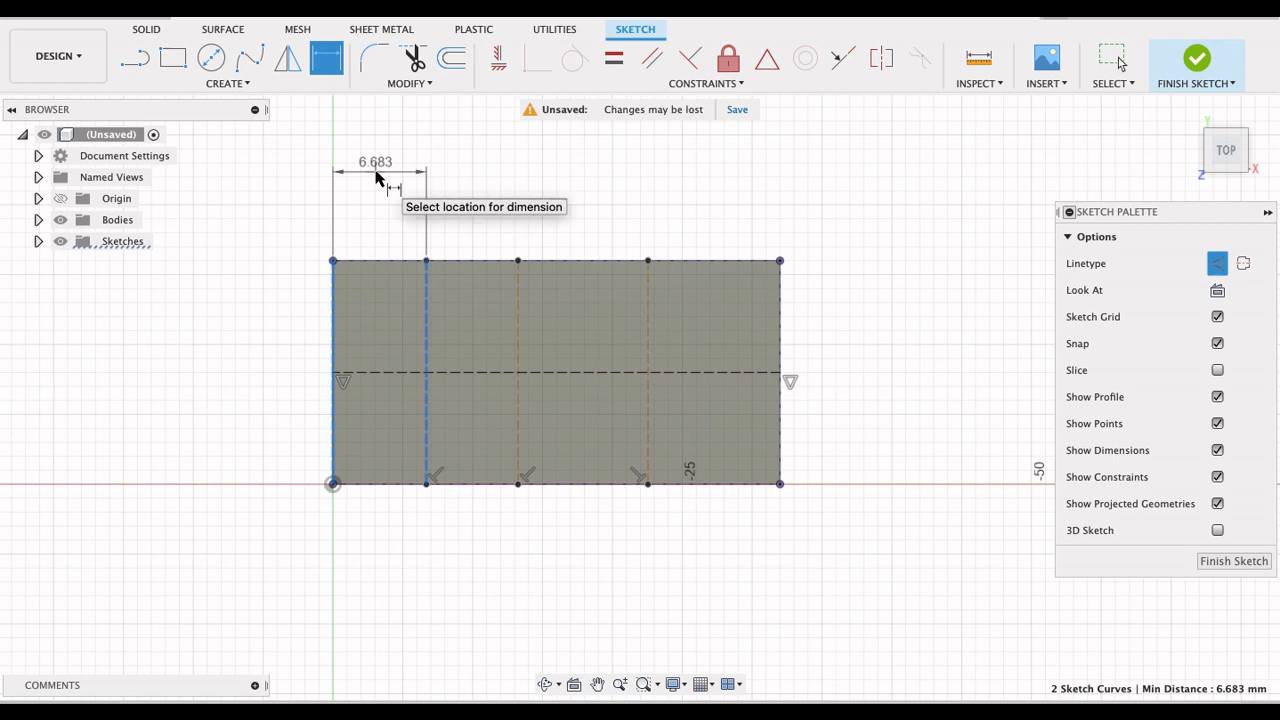
{"action": "left_click", "coordinate": [376, 177]}
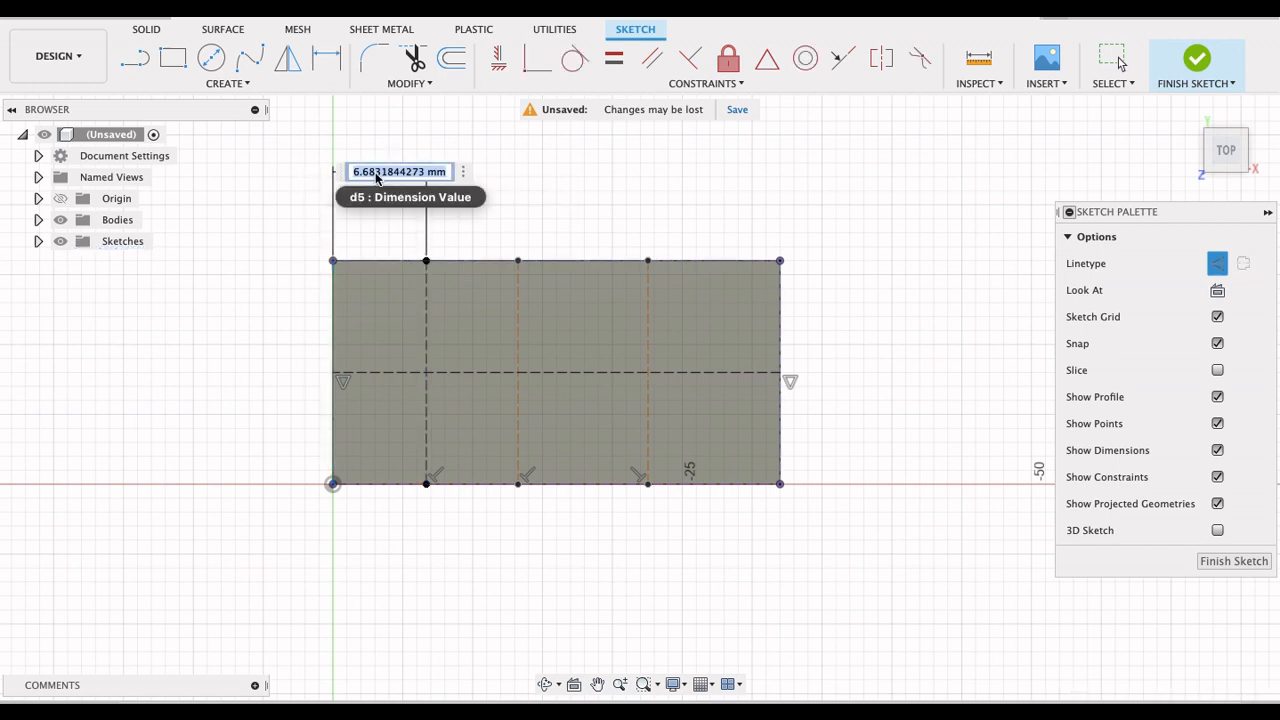
{"action": "type", "text": "8"}
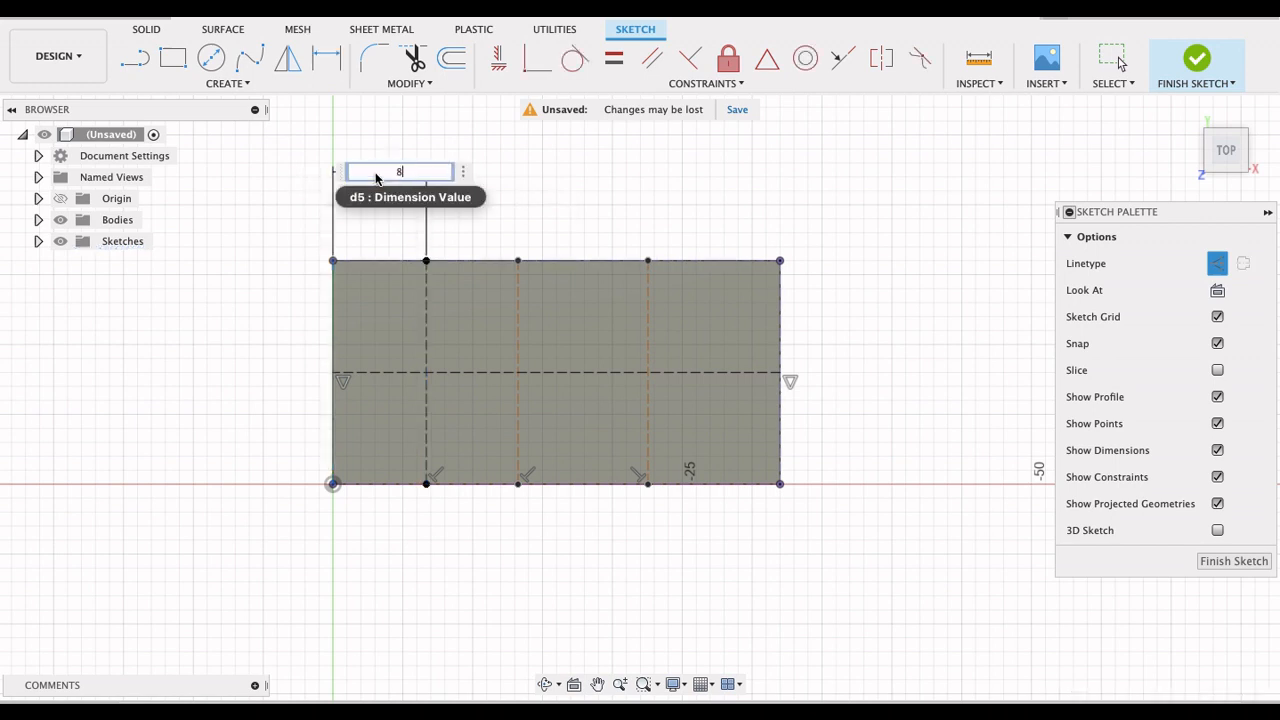
{"action": "key", "text": "Return"}
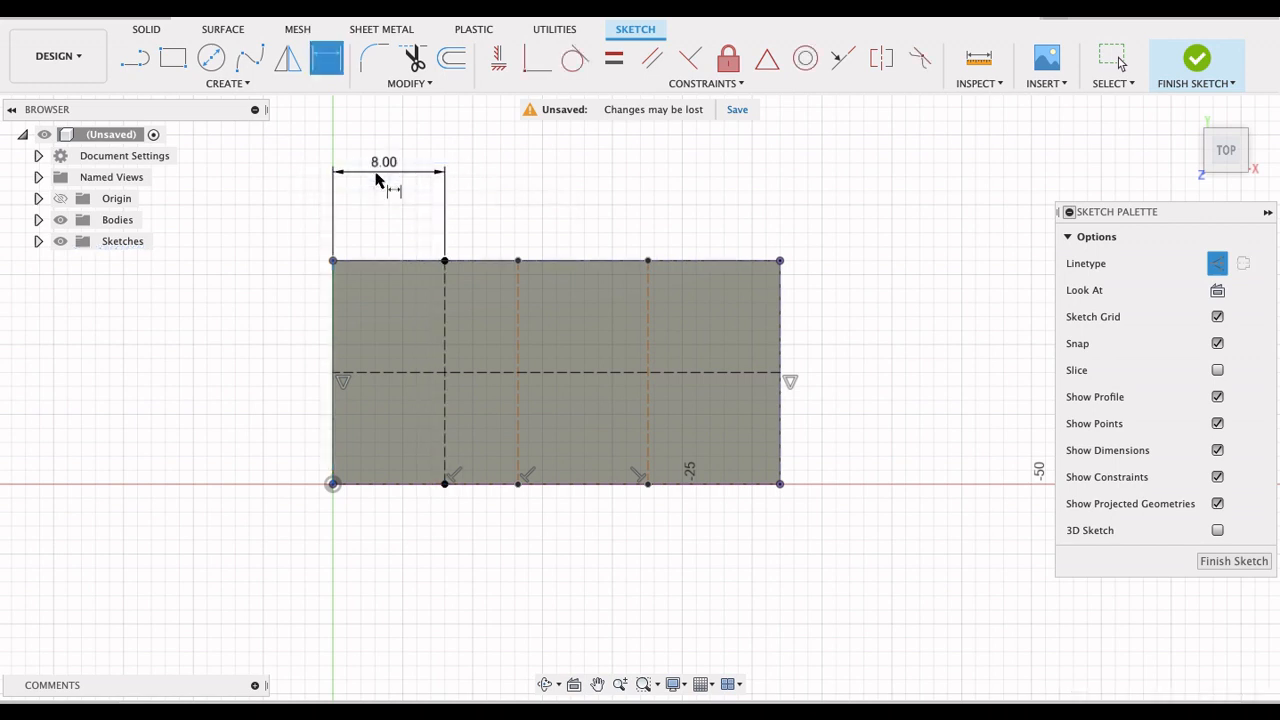
Step: Dimension the second and third vertical construction lines 8 mm each from the line before them
{"action": "left_click", "coordinate": [519, 316]}
{"action": "left_click", "coordinate": [446, 331]}
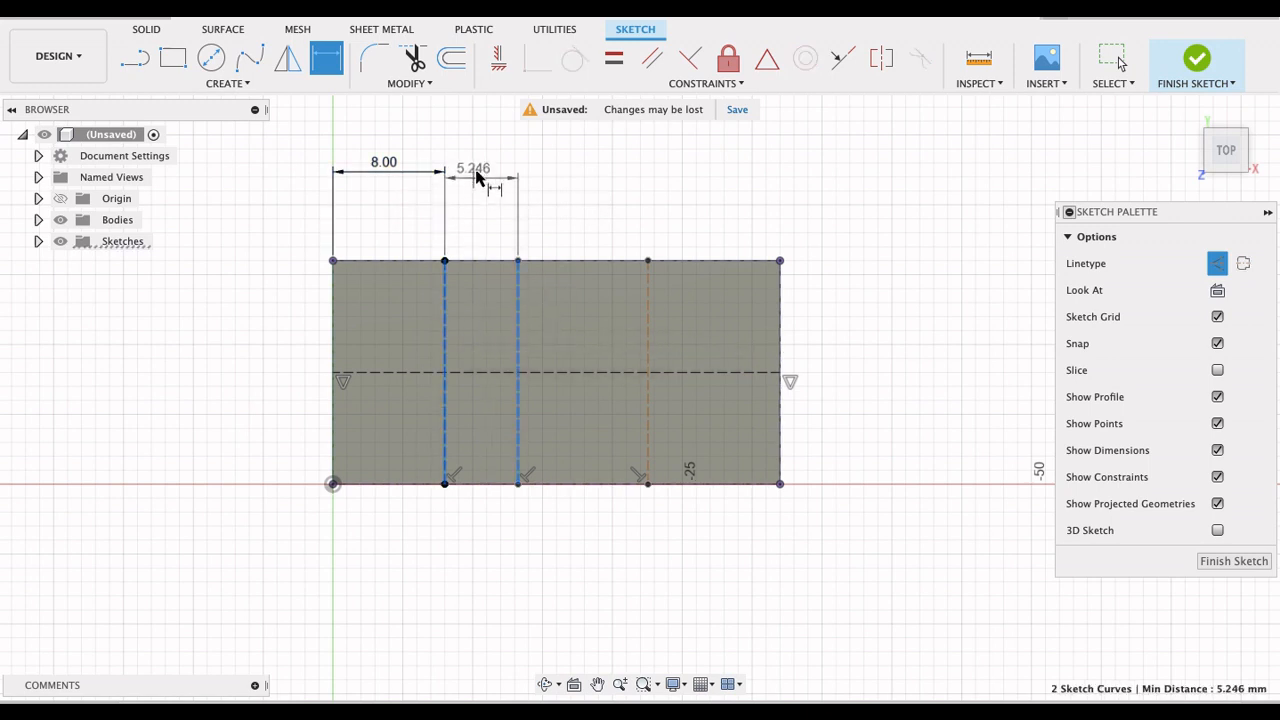
{"action": "left_click", "coordinate": [477, 173]}
{"action": "type", "text": "8"}
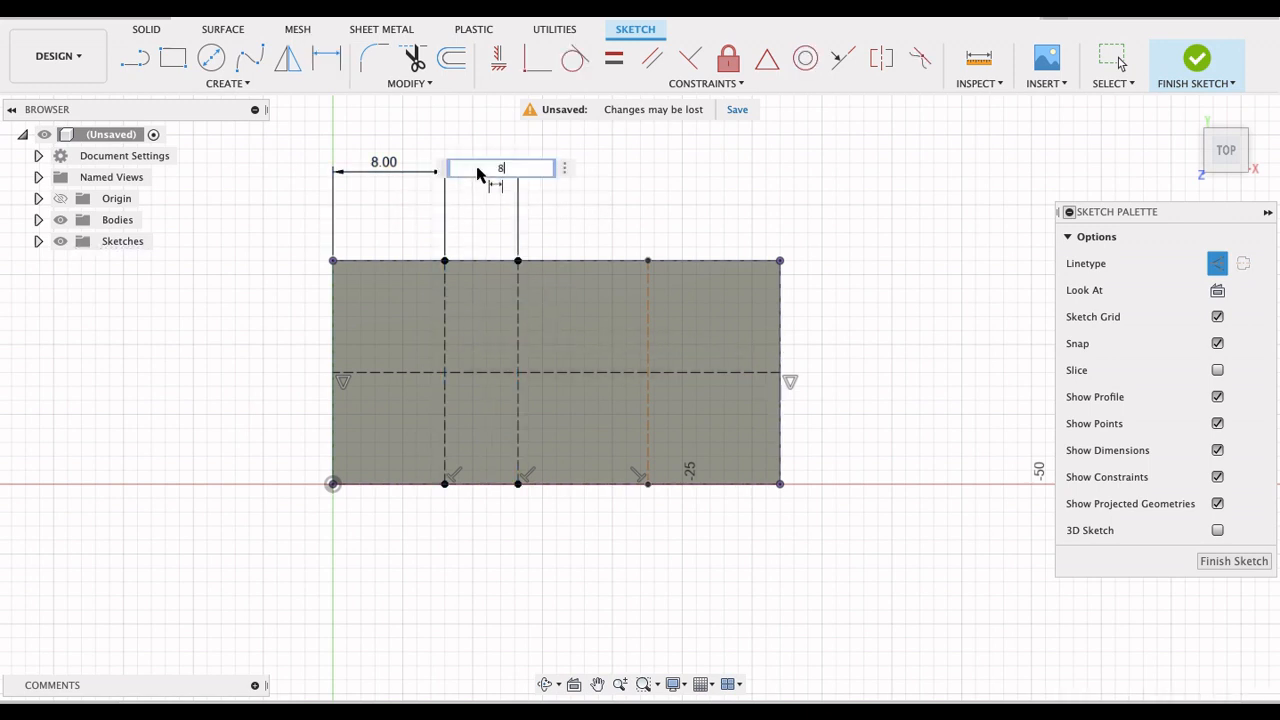
{"action": "key", "text": "Return"}
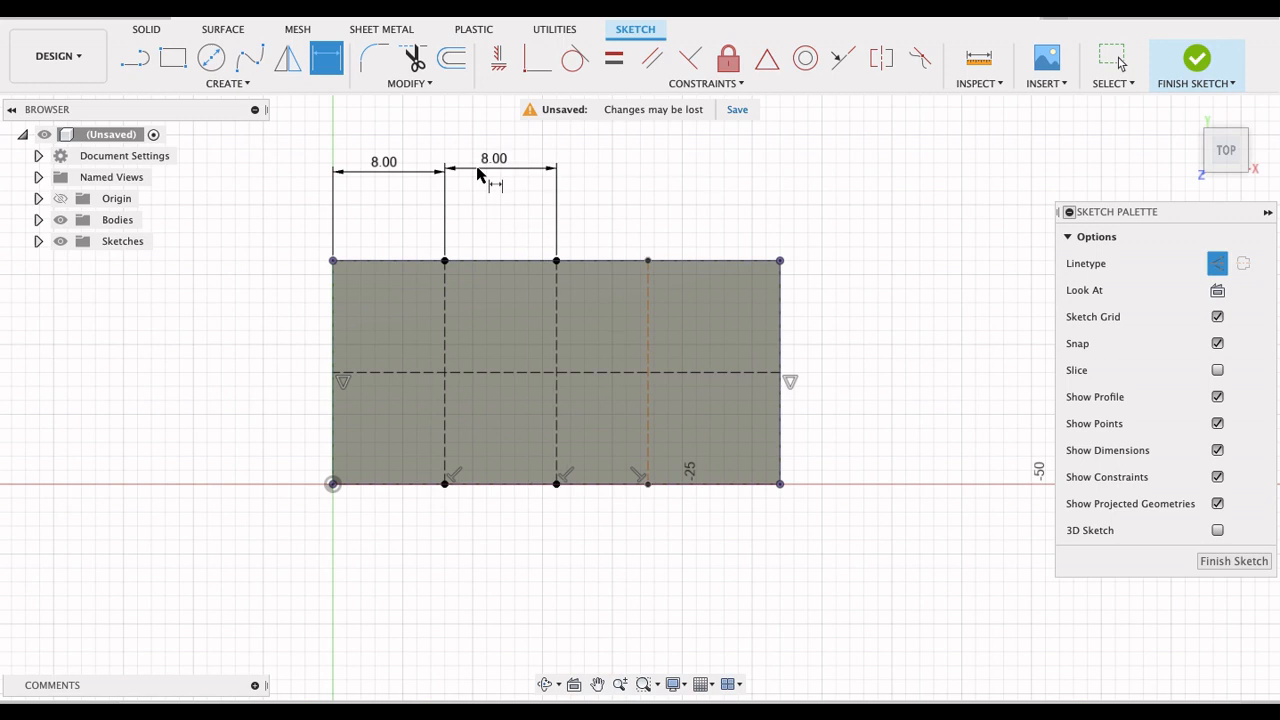
{"action": "left_click", "coordinate": [648, 311]}
{"action": "left_click", "coordinate": [557, 323]}
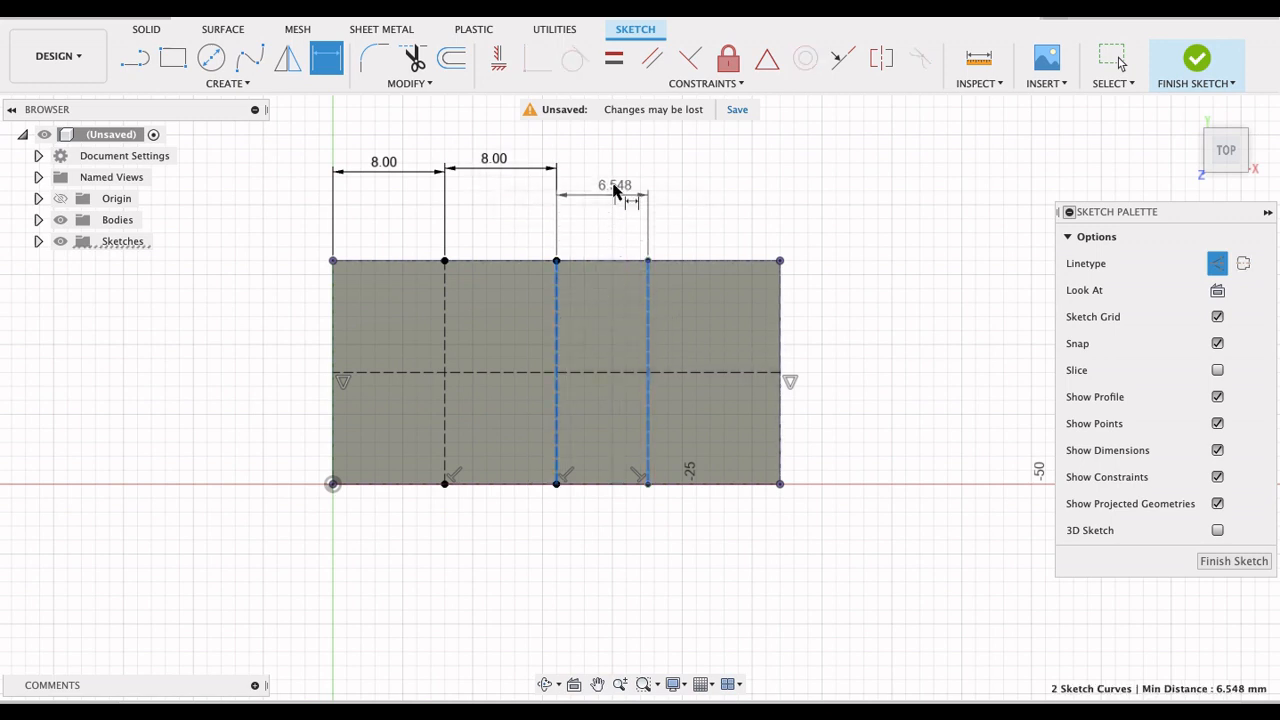
{"action": "left_click", "coordinate": [611, 172]}
{"action": "type", "text": "8"}
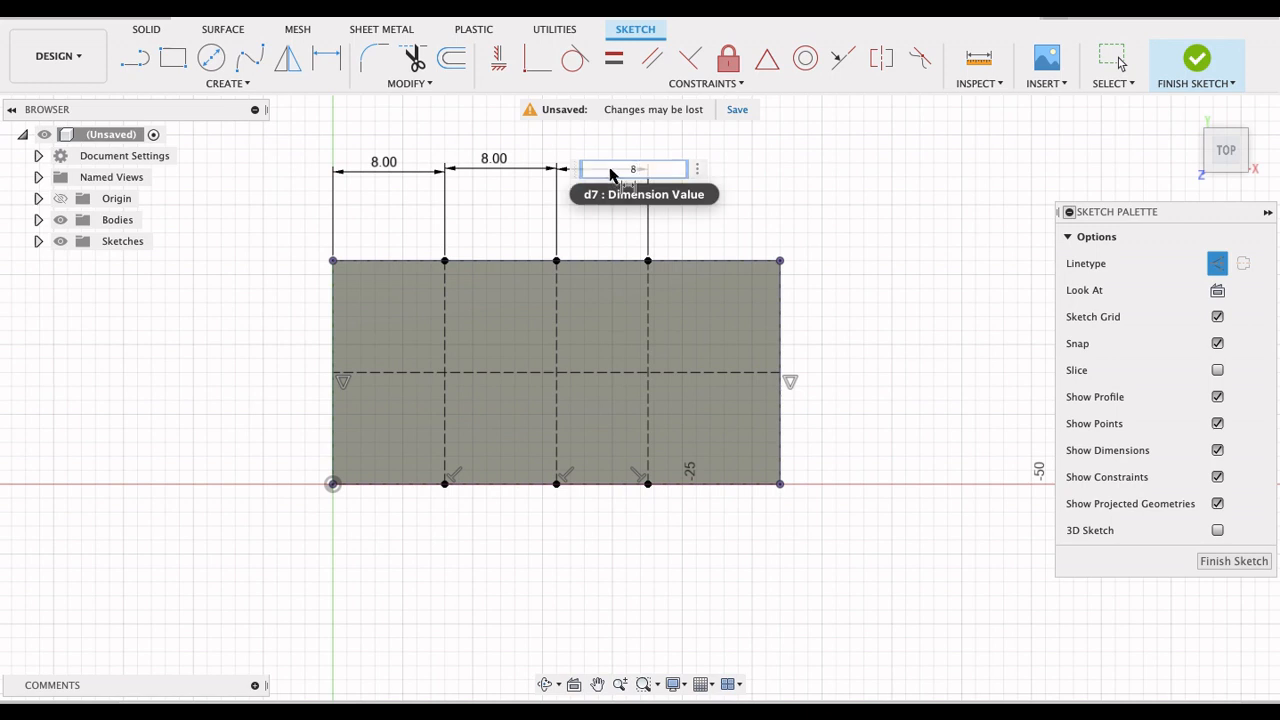
{"action": "key", "text": "Return"}
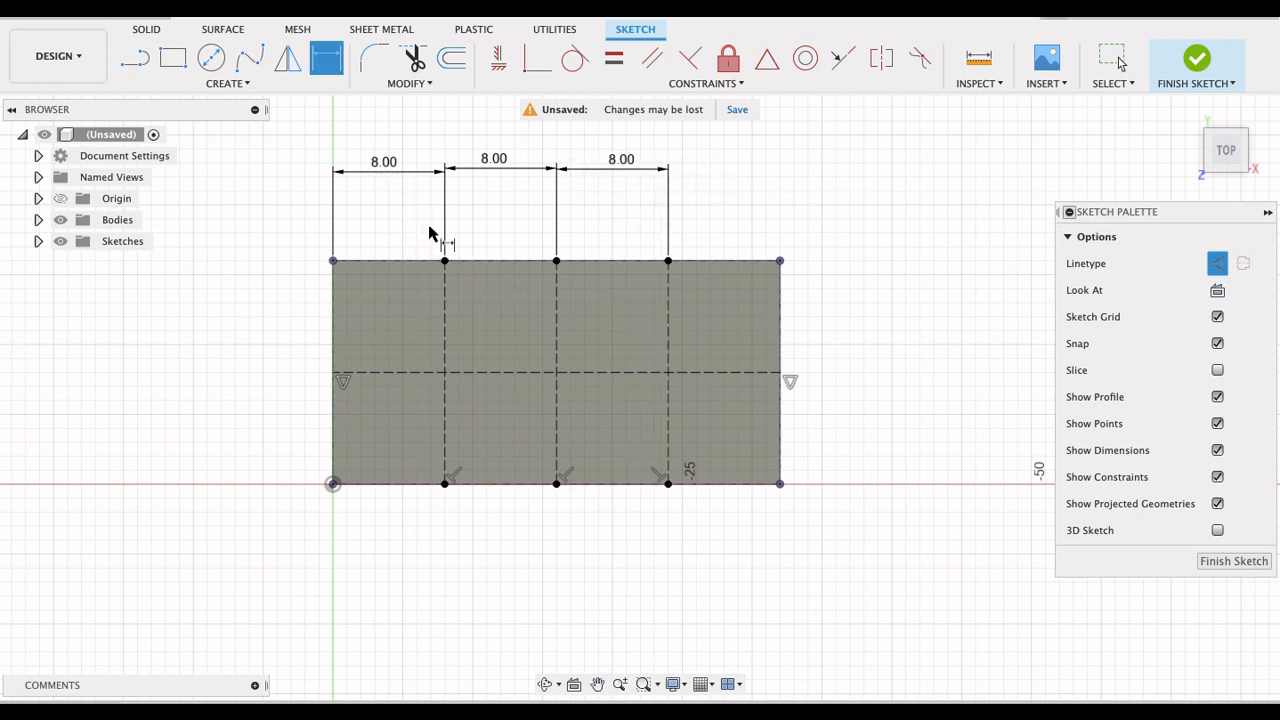
Step: Draw two crossing diagonal construction lines between opposite corners of the grid's upper-left cell
{"action": "key", "text": "l"}
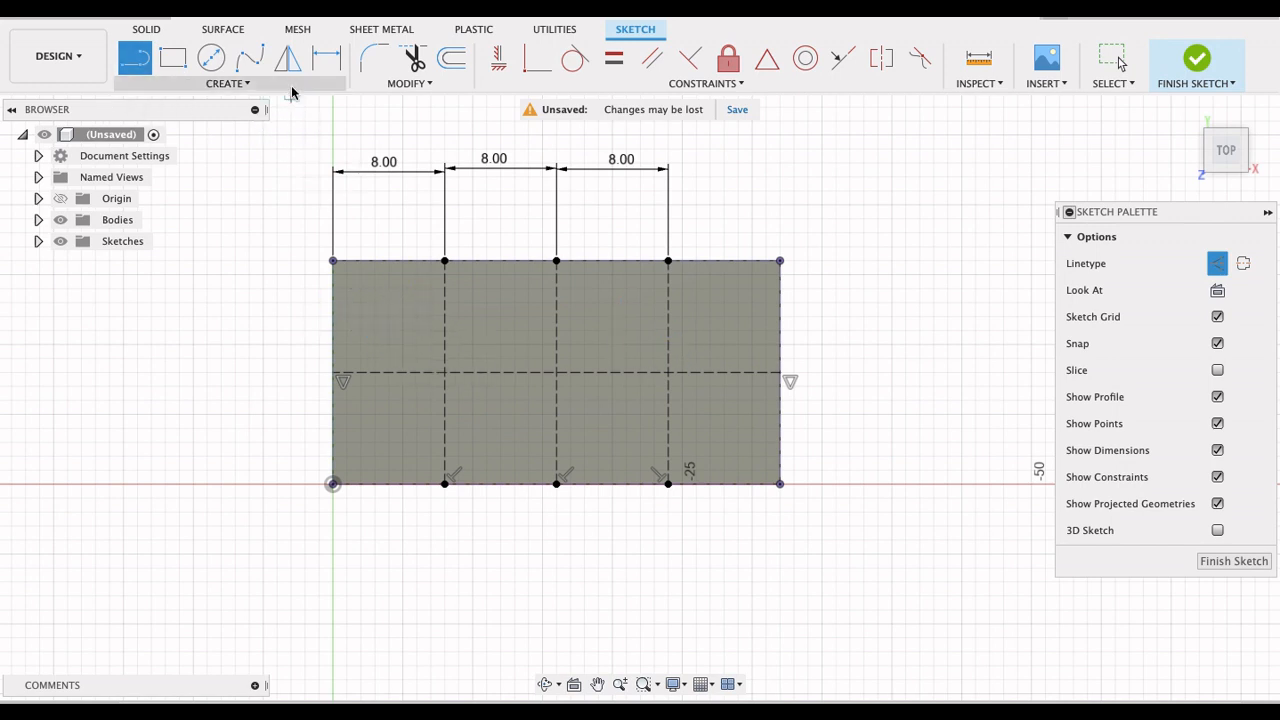
{"action": "left_click", "coordinate": [333, 372]}
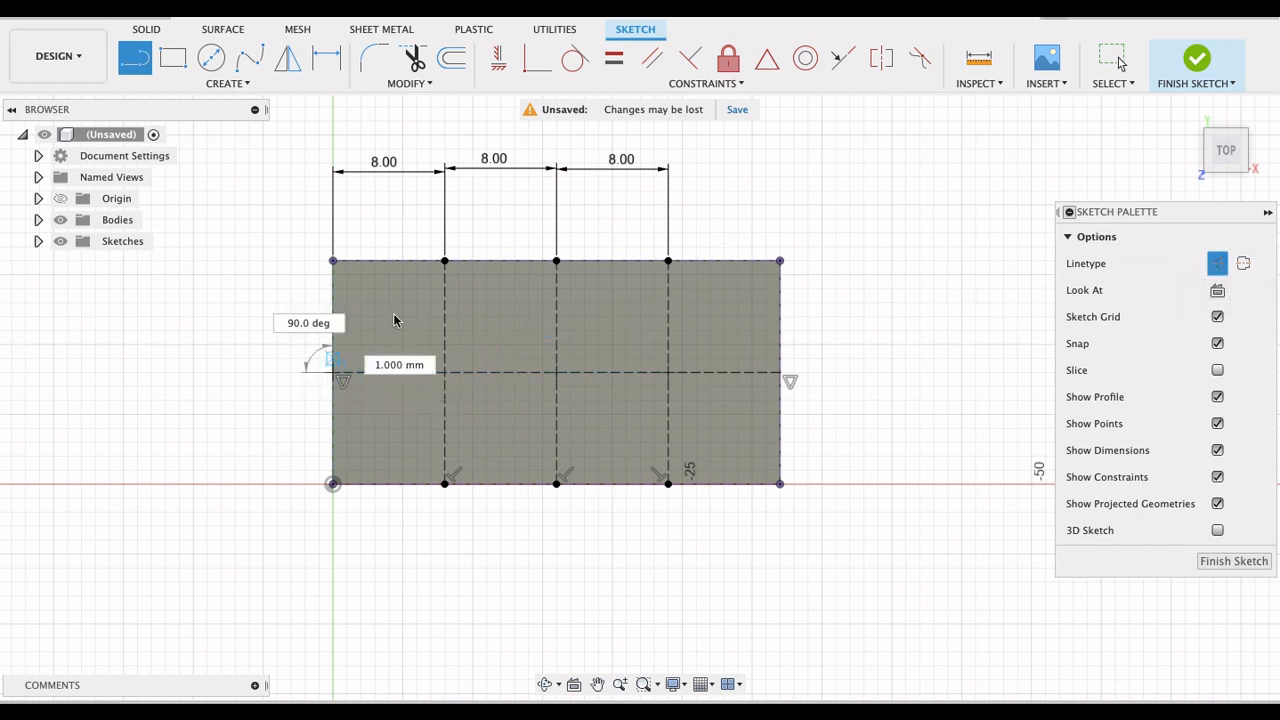
{"action": "left_click", "coordinate": [442, 264]}
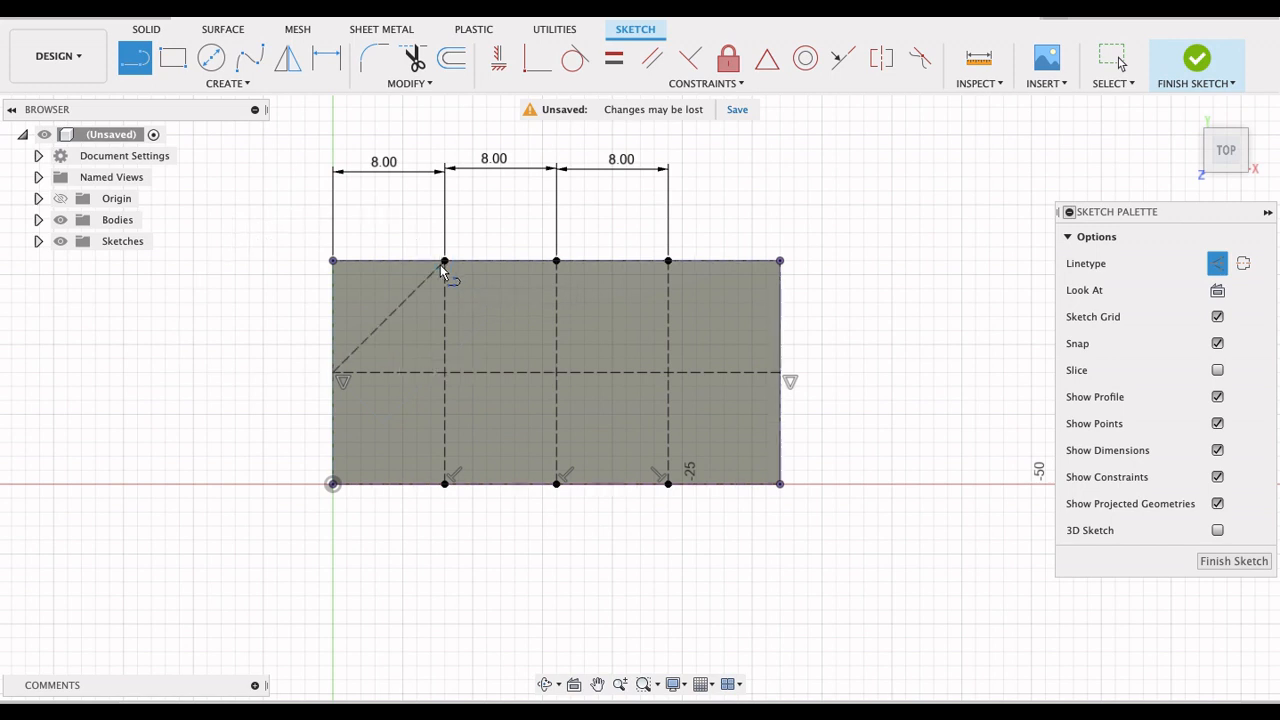
{"action": "left_click", "coordinate": [443, 373]}
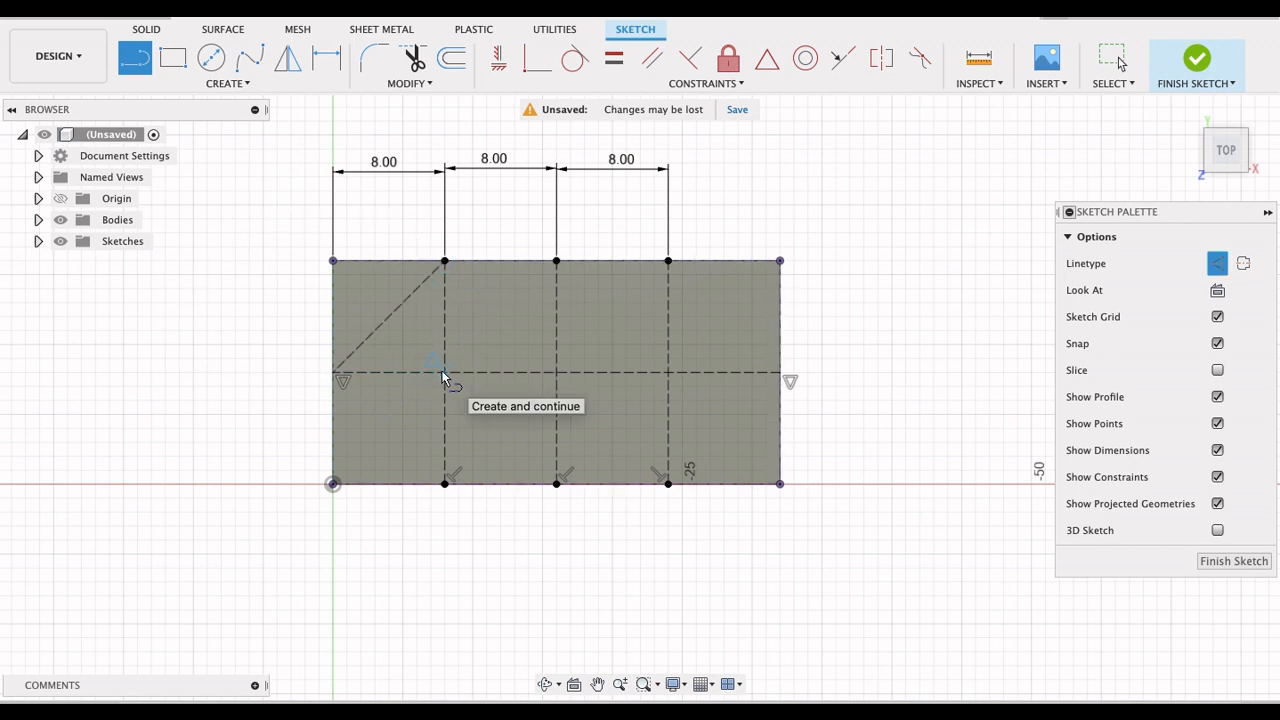
{"action": "left_click", "coordinate": [332, 264]}
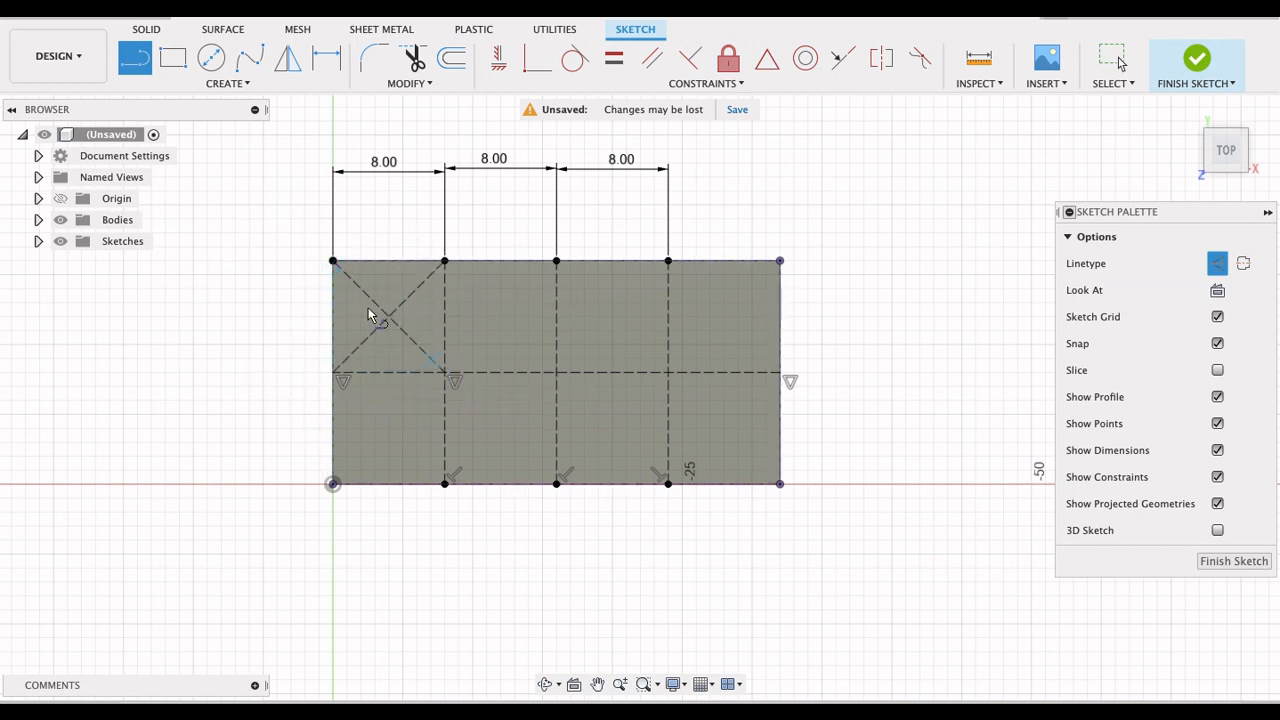
Step: Draw a solid-line circle about 5.4 mm in diameter, centred where the diagonals cross in the grid's upper-left cell
{"action": "left_click", "coordinate": [211, 57]}
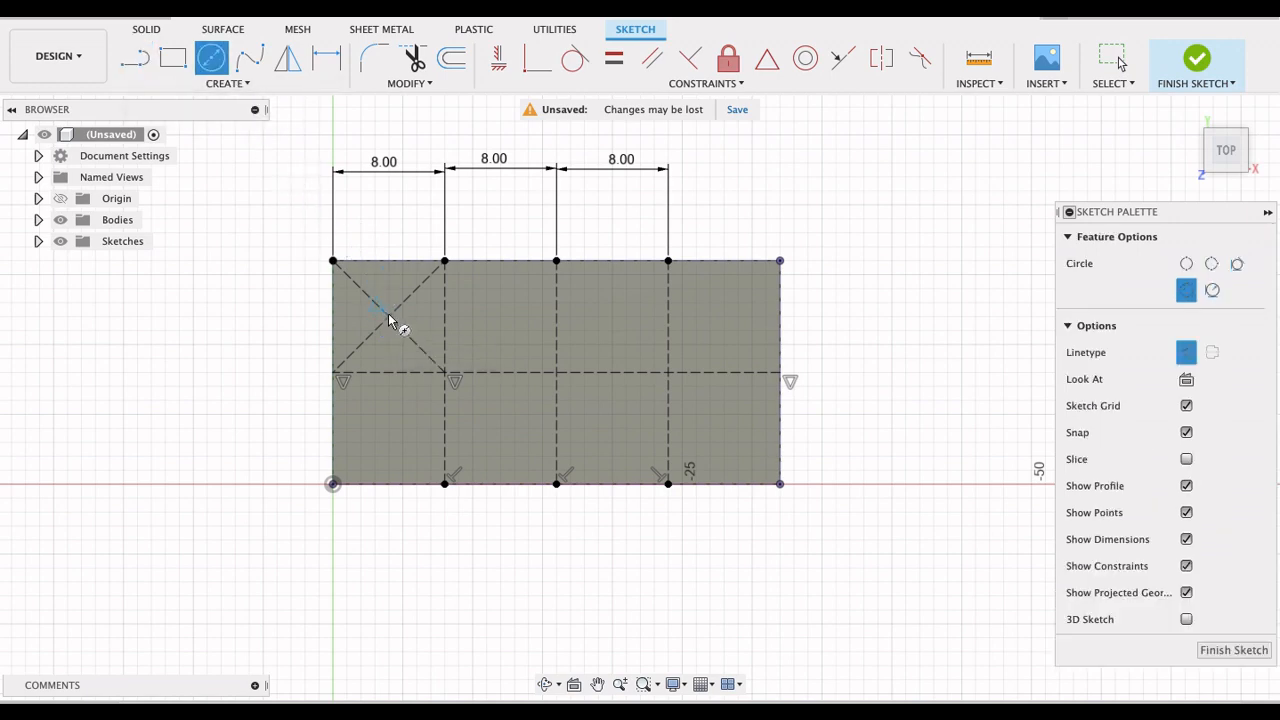
{"action": "scroll", "coordinate": [390, 320], "scroll_direction": "up", "scroll_amount": 4}
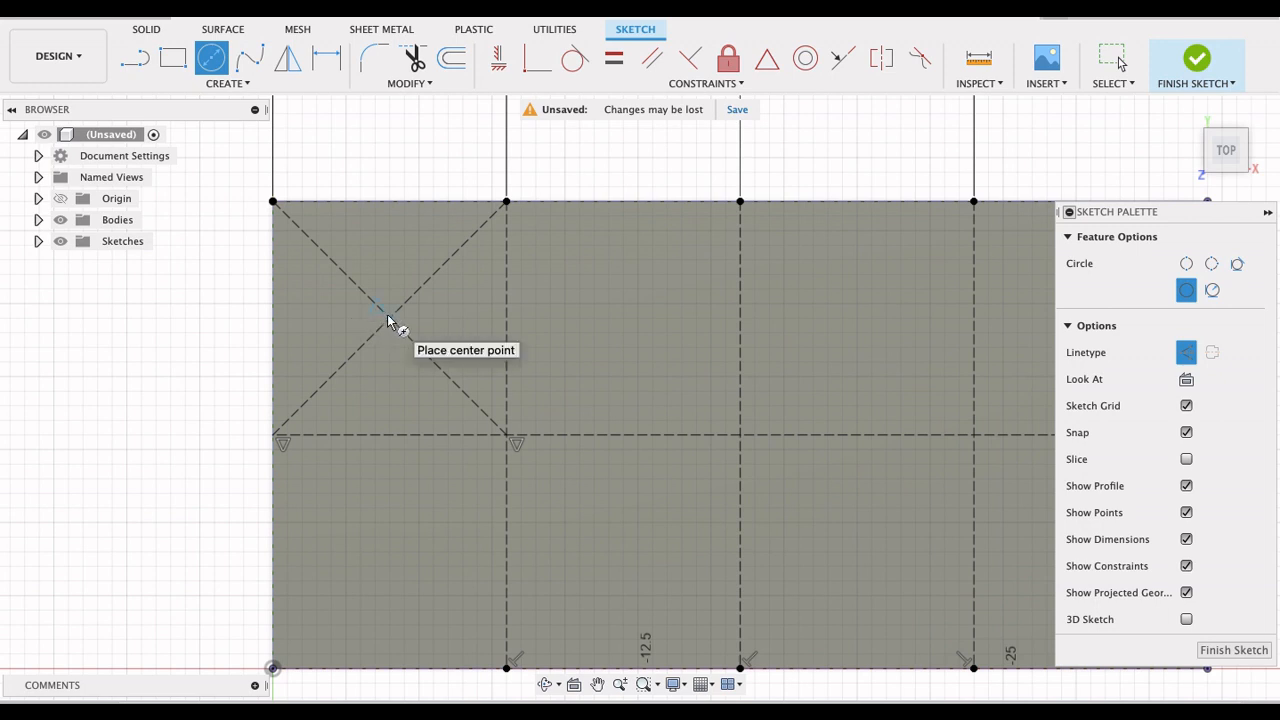
{"action": "left_click", "coordinate": [1186, 352]}
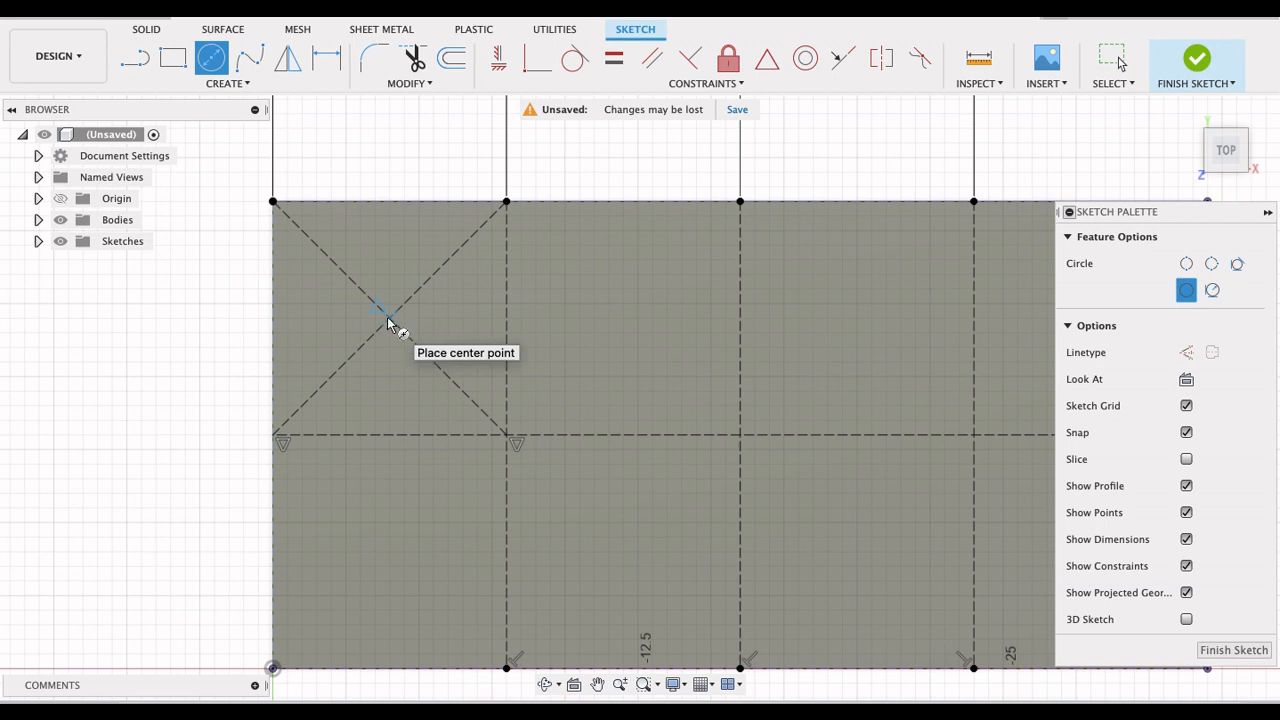
{"action": "left_click", "coordinate": [389, 319]}
{"action": "left_click", "coordinate": [460, 357]}
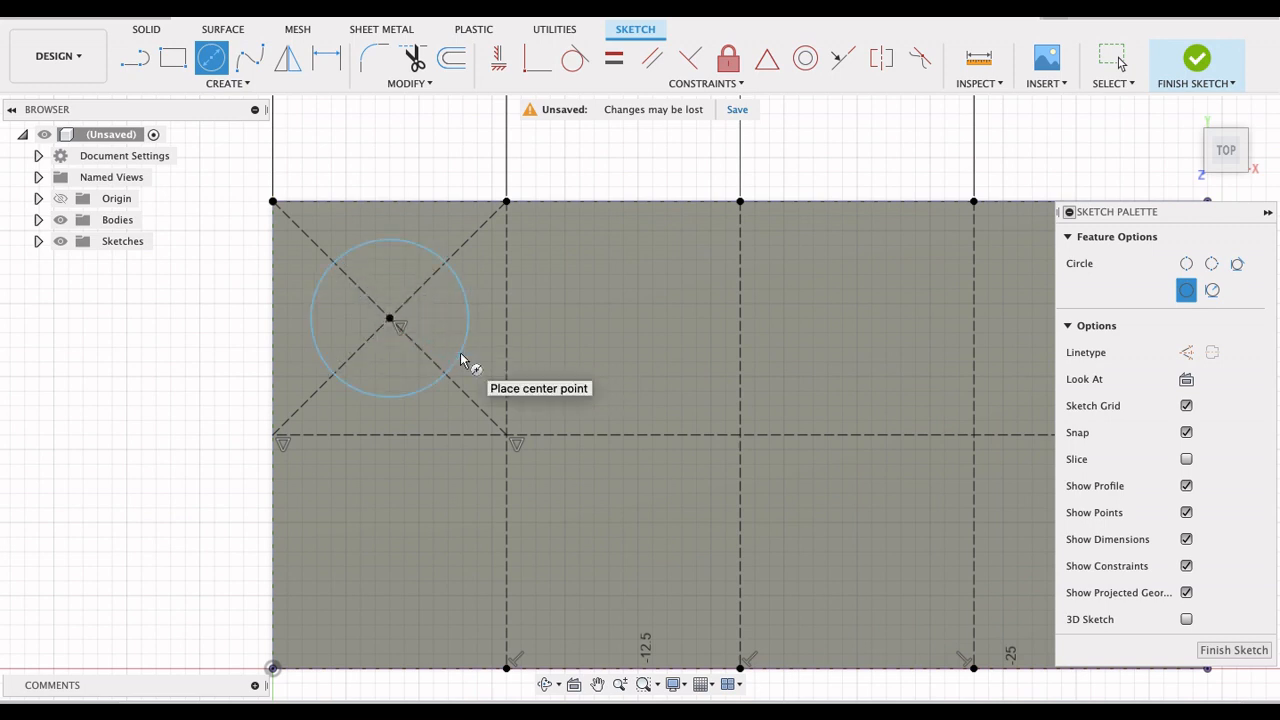
Step: Dimension the circle's diameter to 4.8 mm
{"action": "key", "text": "d"}
{"action": "left_click", "coordinate": [463, 354]}
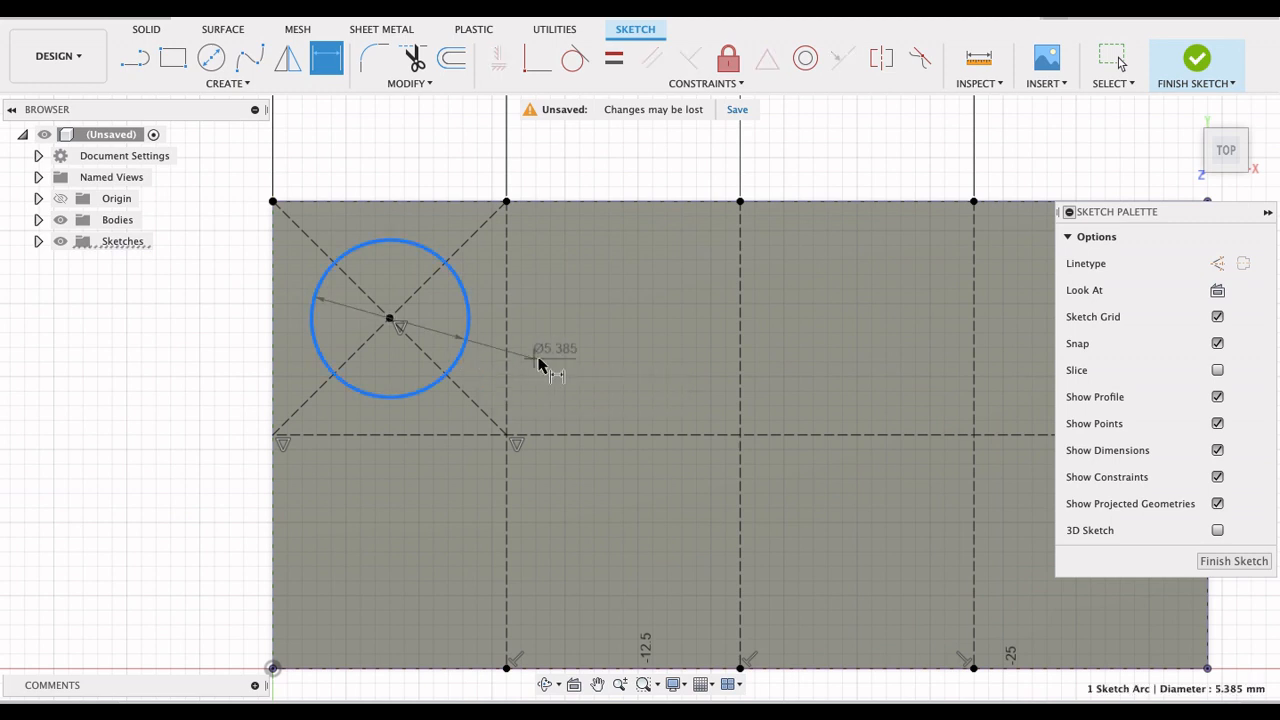
{"action": "left_click", "coordinate": [540, 363]}
{"action": "type", "text": "4.8"}
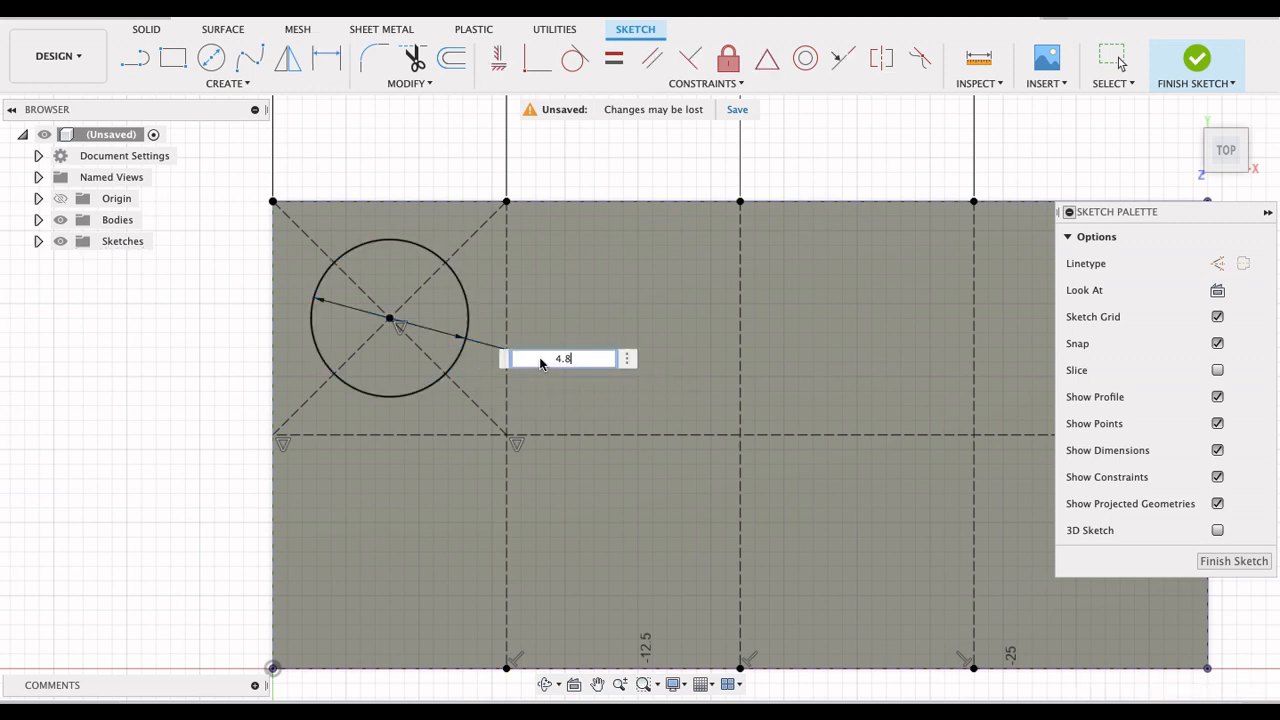
{"action": "key", "text": "Return"}
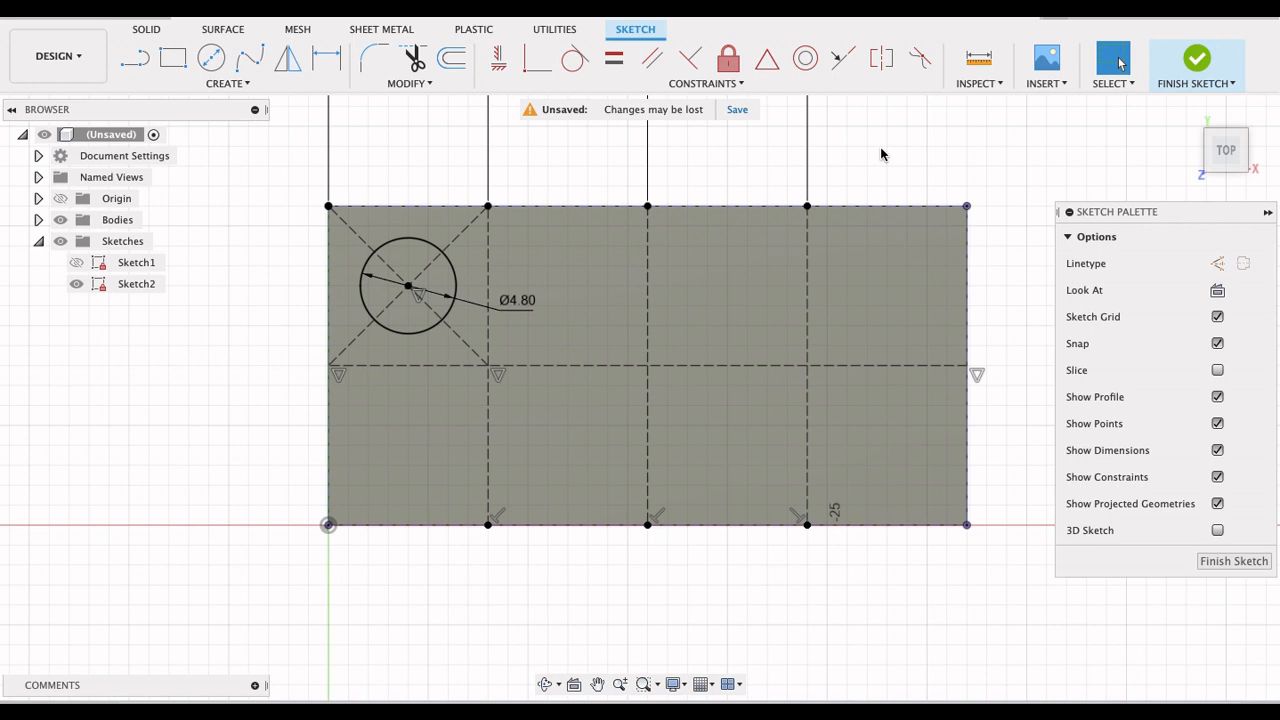
Step: Set up a rectangular pattern of only the 4.8 mm circle, with 2 instances over 8 mm down the block's short side
{"action": "type", "text": "s"}
{"action": "type", "text": "patter"}
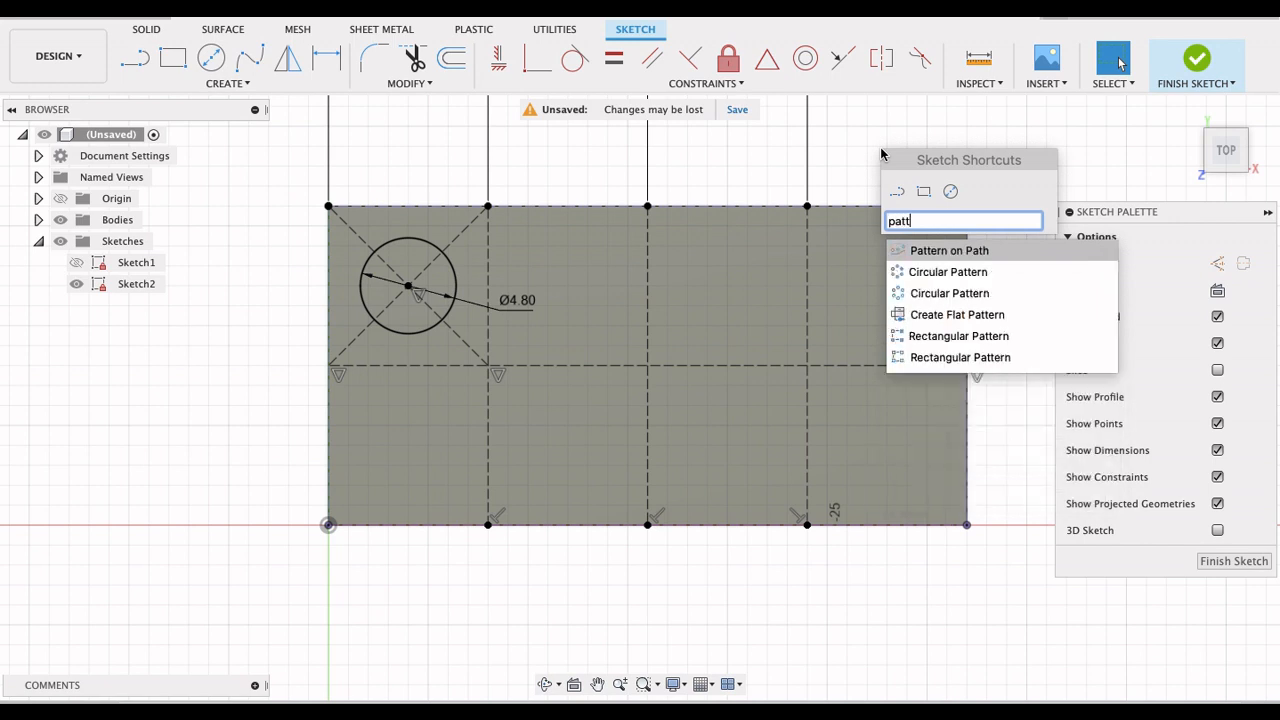
{"action": "left_click", "coordinate": [925, 362]}
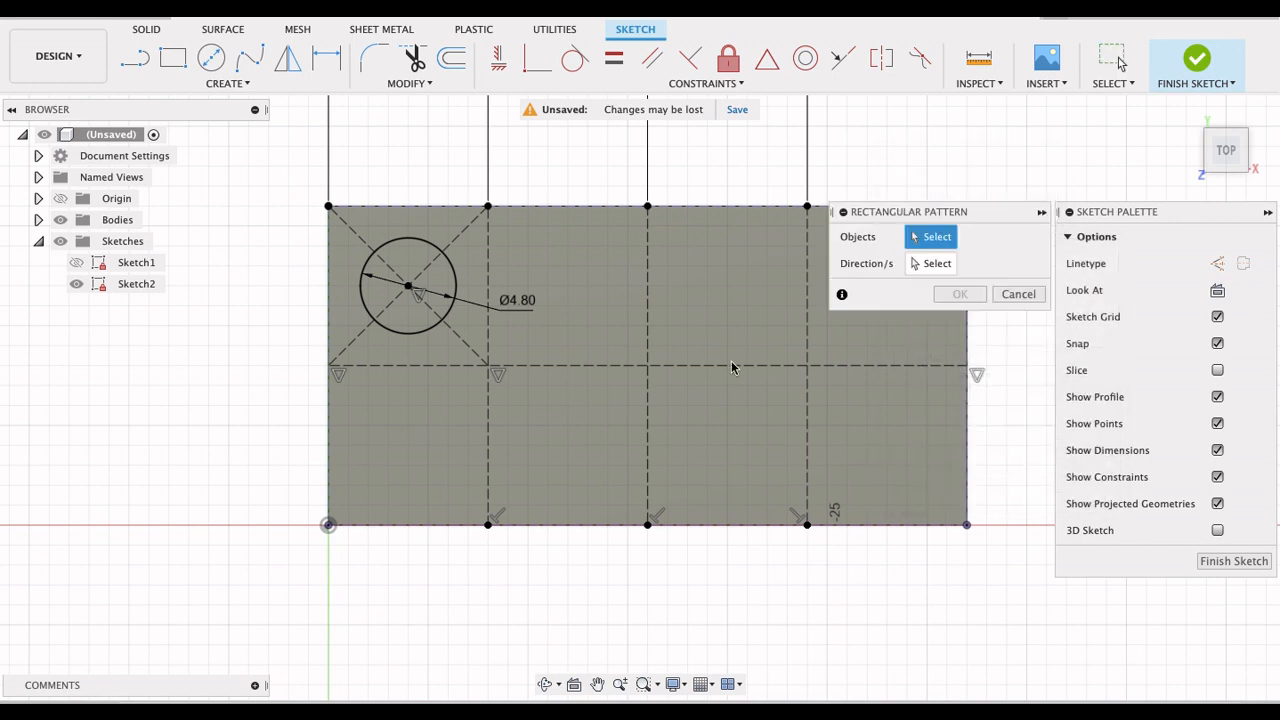
{"action": "left_click", "coordinate": [448, 322]}
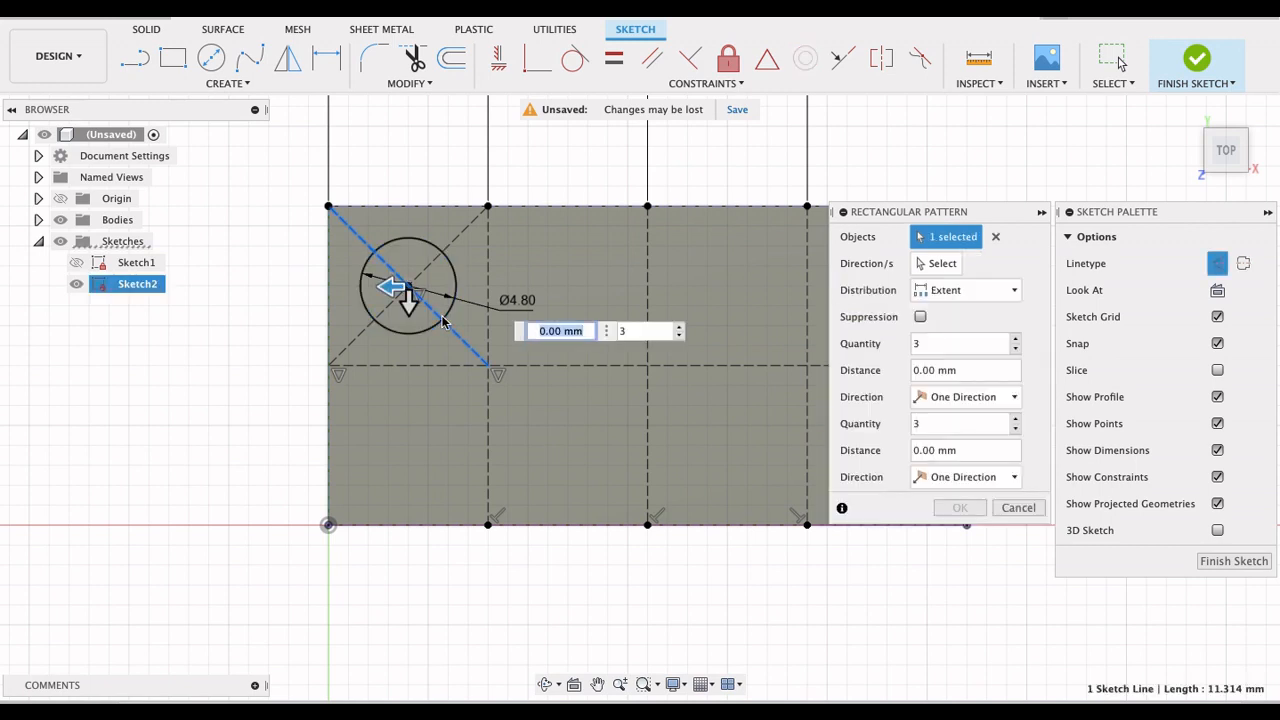
{"action": "left_click", "coordinate": [447, 317]}
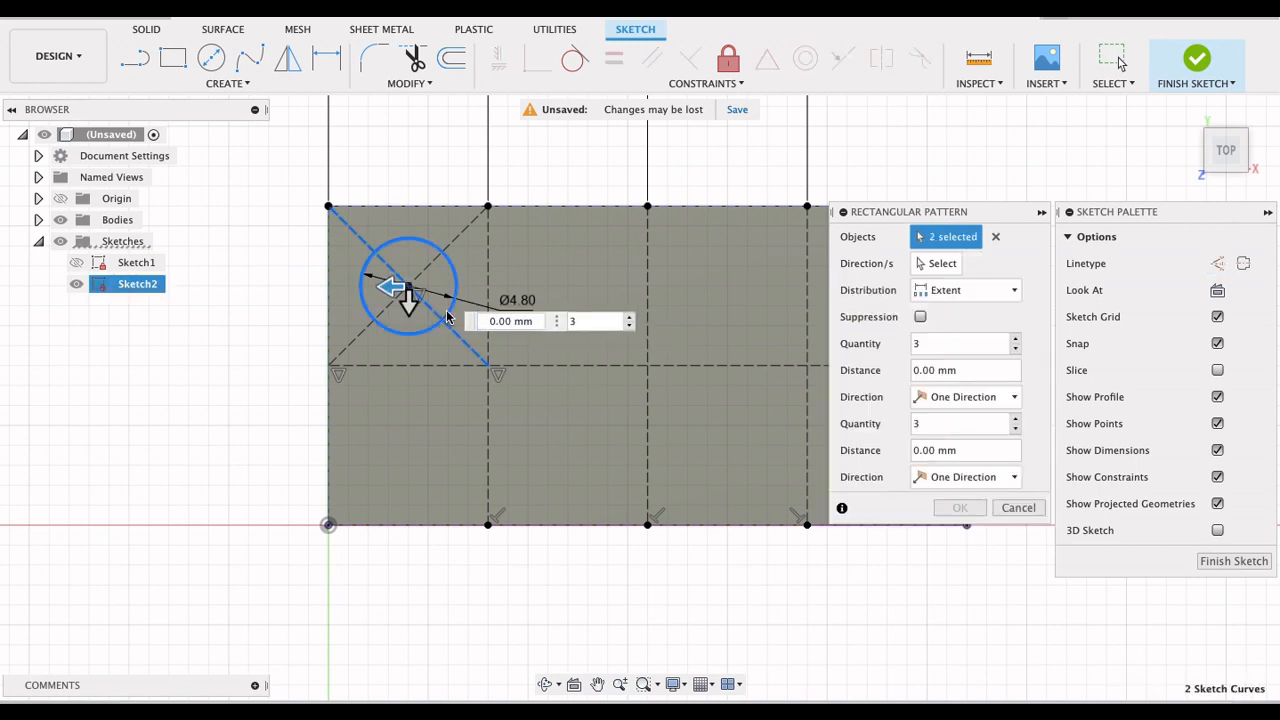
{"action": "left_click", "coordinate": [479, 361]}
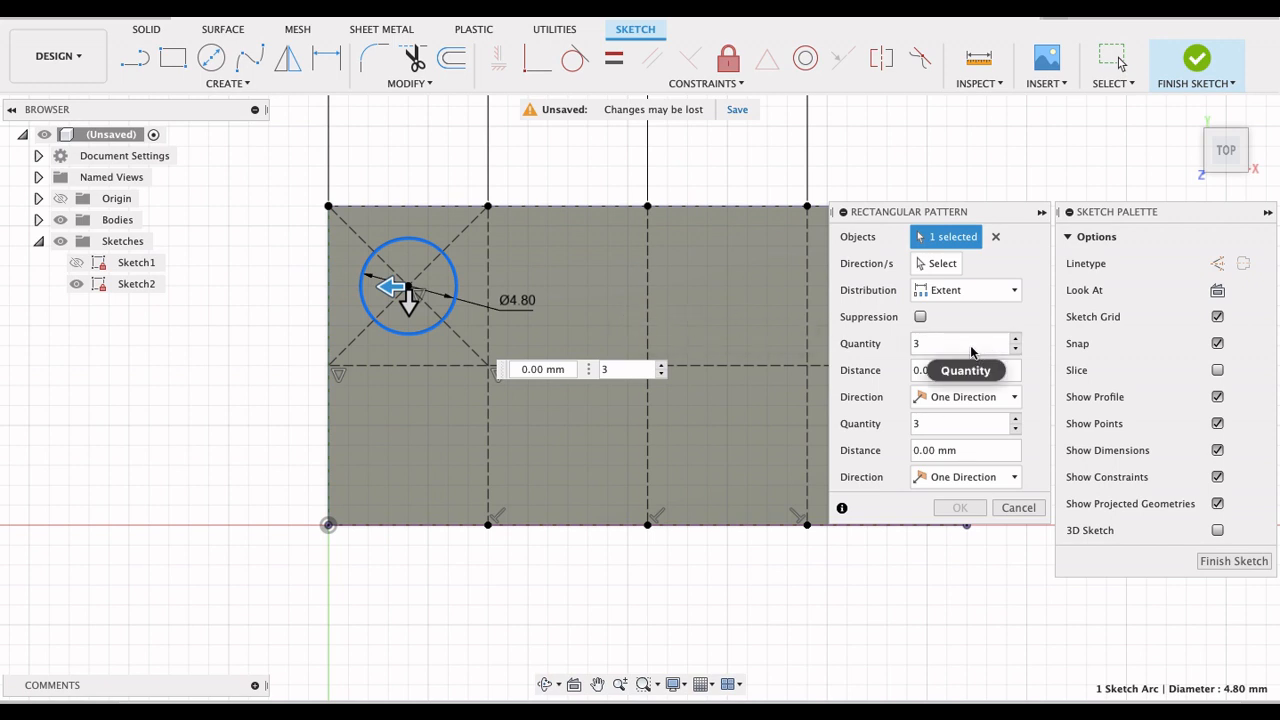
{"action": "left_click", "coordinate": [925, 345]}
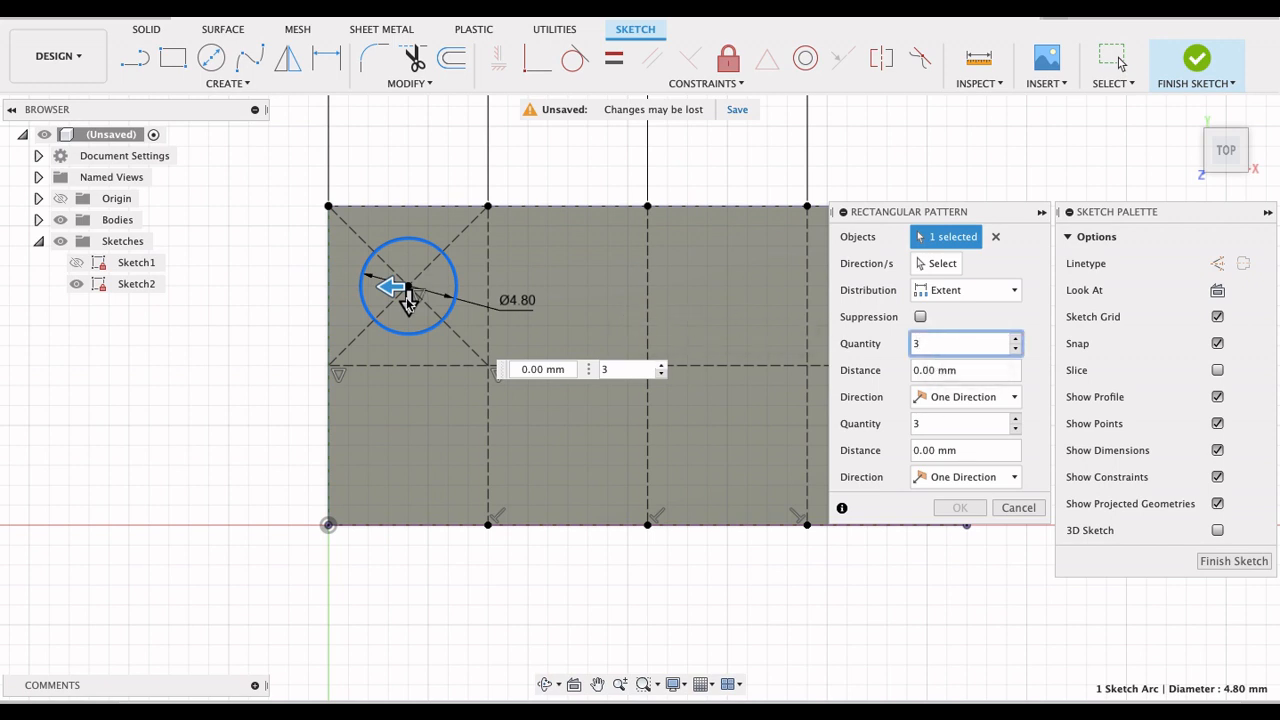
{"action": "left_click_drag", "start_coordinate": [395, 288], "coordinate": [604, 285]}
{"action": "left_click_drag", "start_coordinate": [410, 313], "coordinate": [409, 425]}
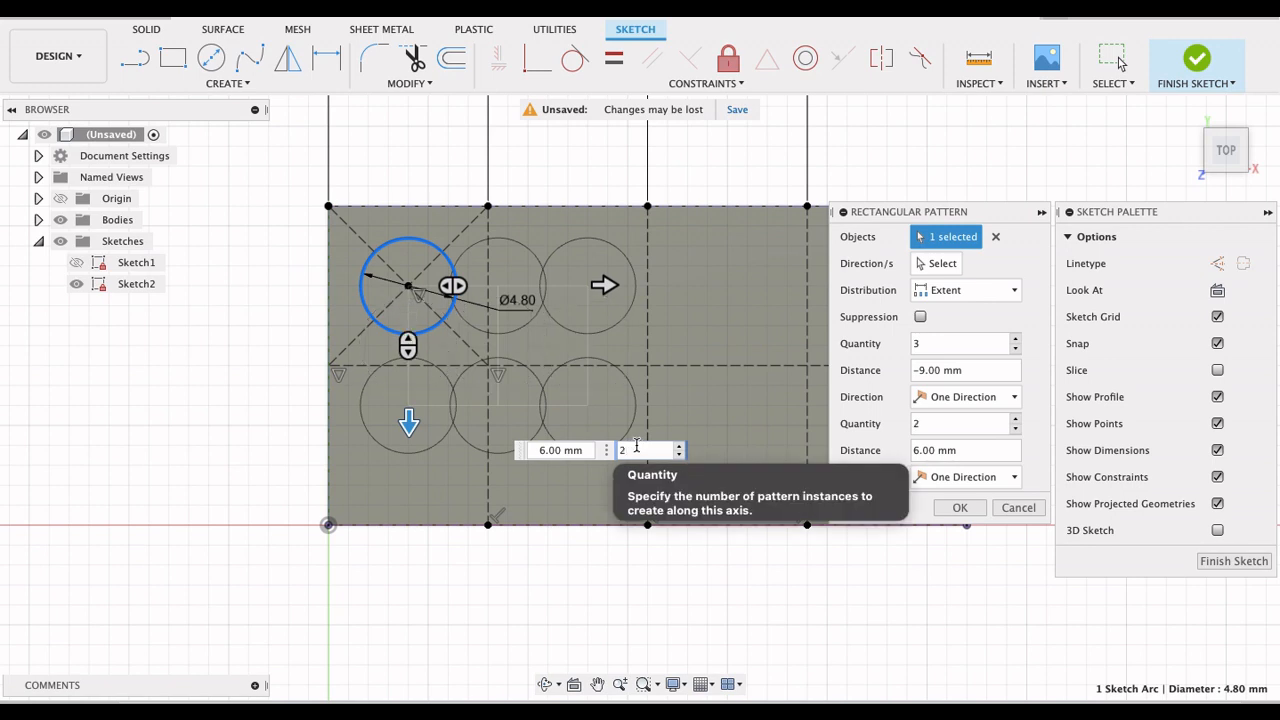
{"action": "left_click", "coordinate": [543, 450]}
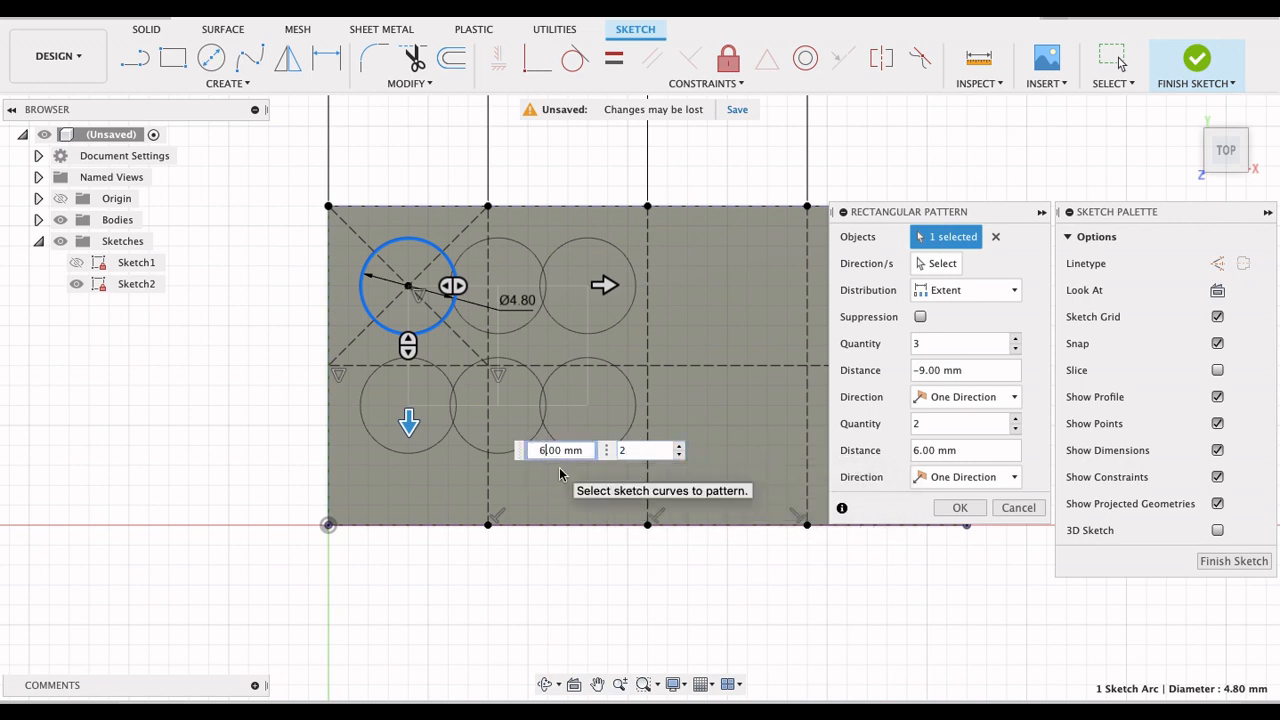
{"action": "type", "text": "8"}
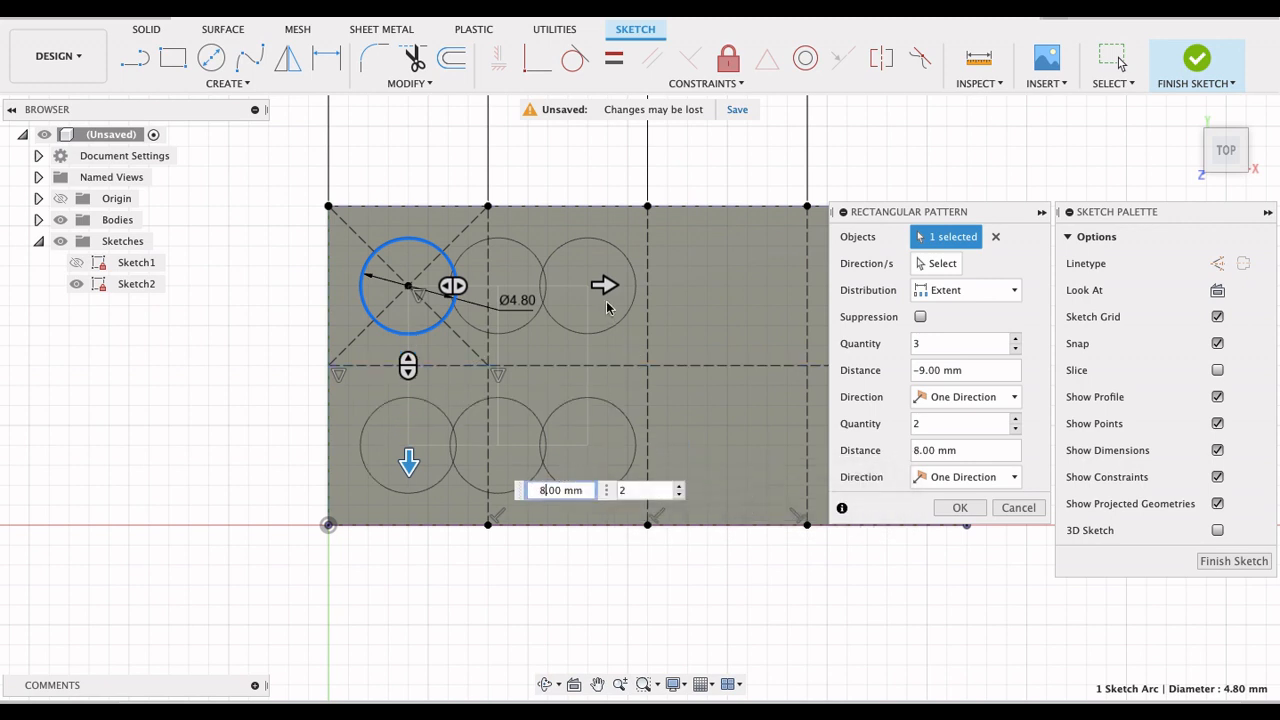
Step: Set the pattern along the block's long side to 4 instances over an extent of -24 mm, accept it and finish the sketch
{"action": "left_click_drag", "start_coordinate": [604, 285], "coordinate": [700, 312]}
{"action": "left_click", "coordinate": [822, 331]}
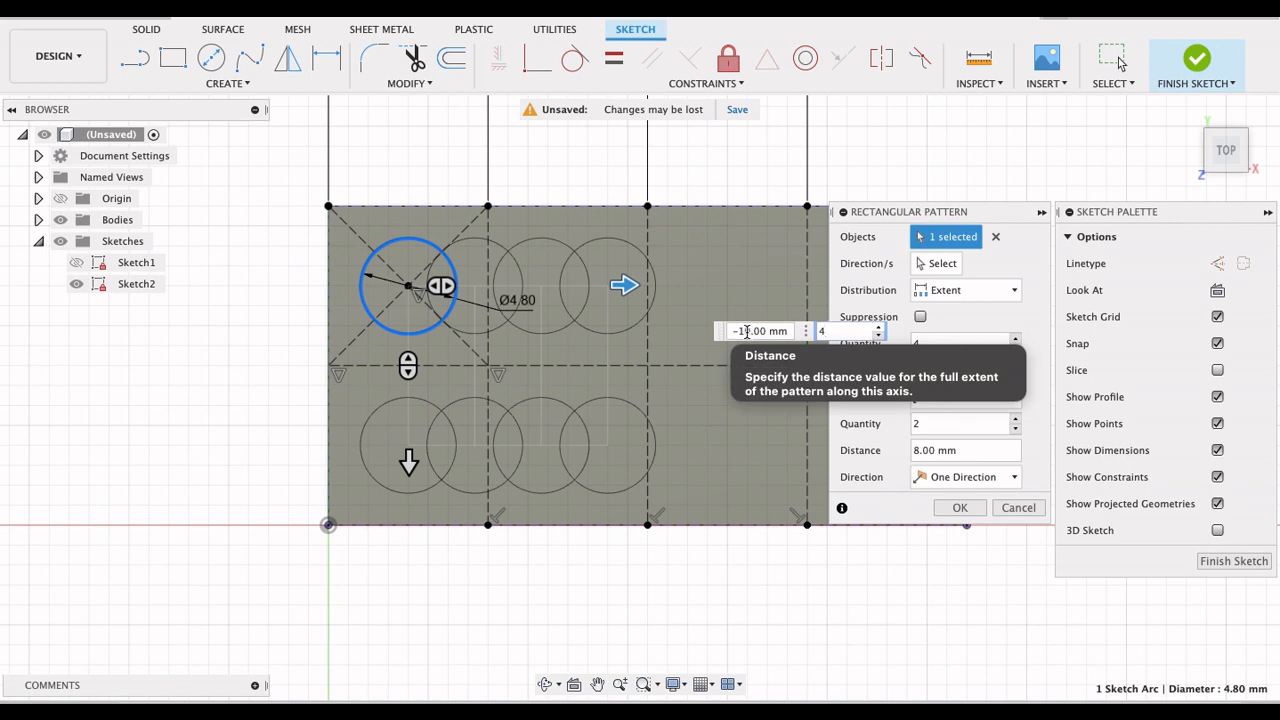
{"action": "left_click", "coordinate": [746, 331]}
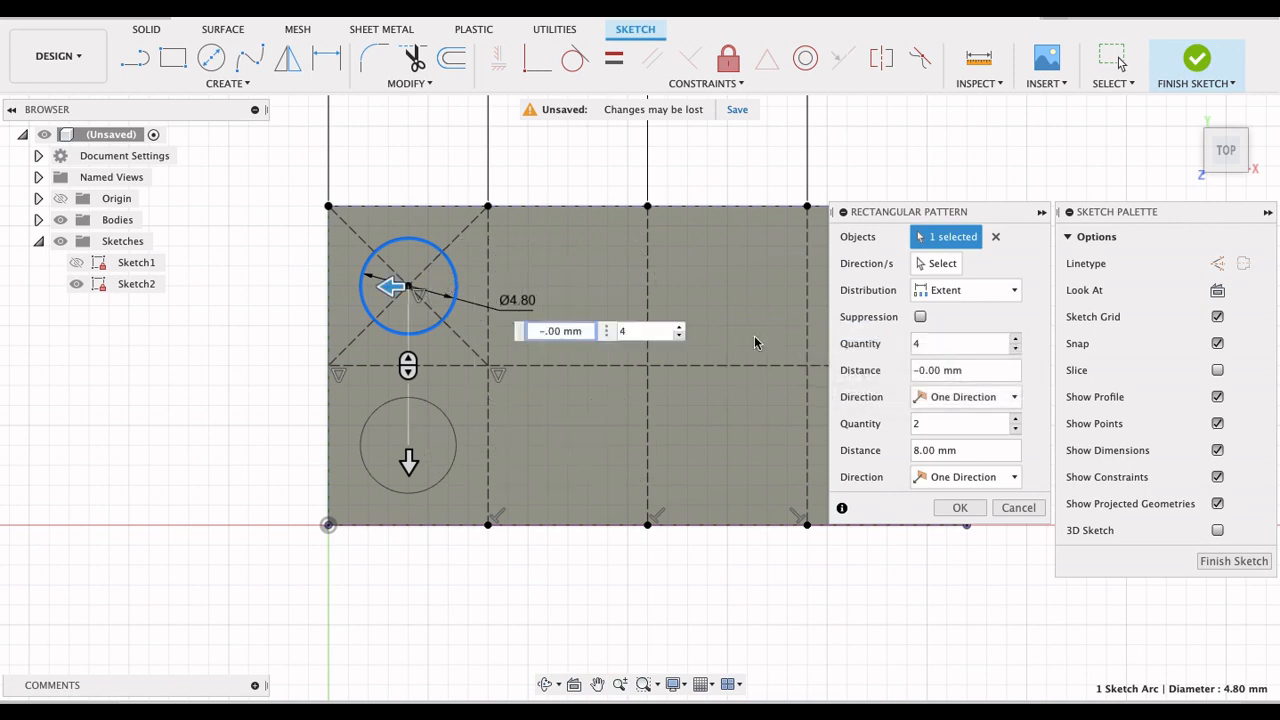
{"action": "type", "text": "24"}
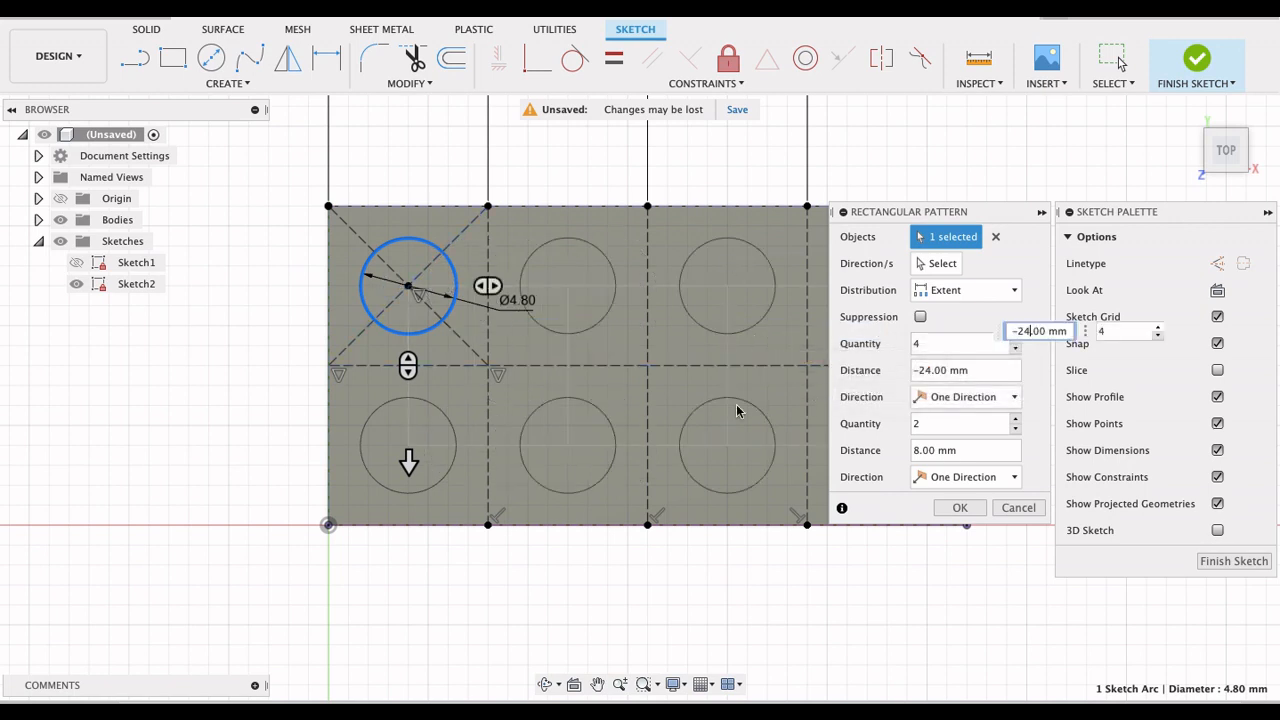
{"action": "scroll", "coordinate": [712, 418], "scroll_direction": "down", "scroll_amount": 5}
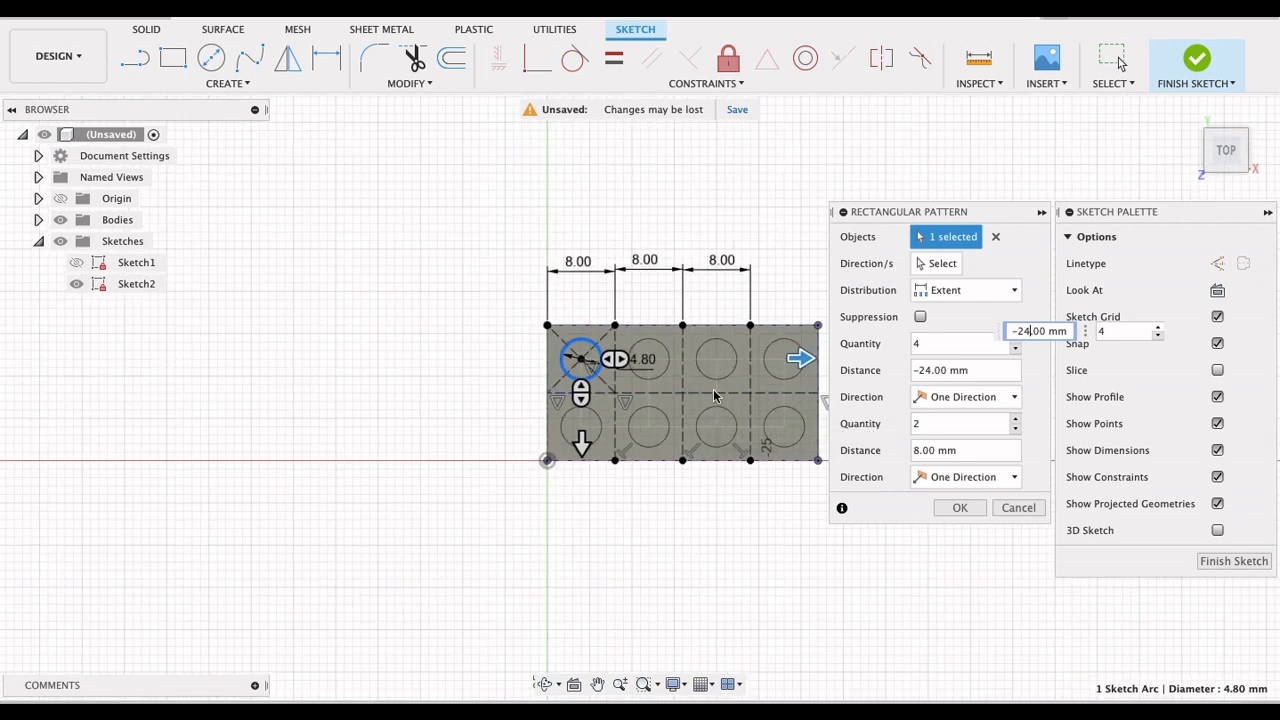
{"action": "middle_click_drag", "start_coordinate": [694, 499], "coordinate": [637, 520]}
{"action": "key", "text": "Tab"}
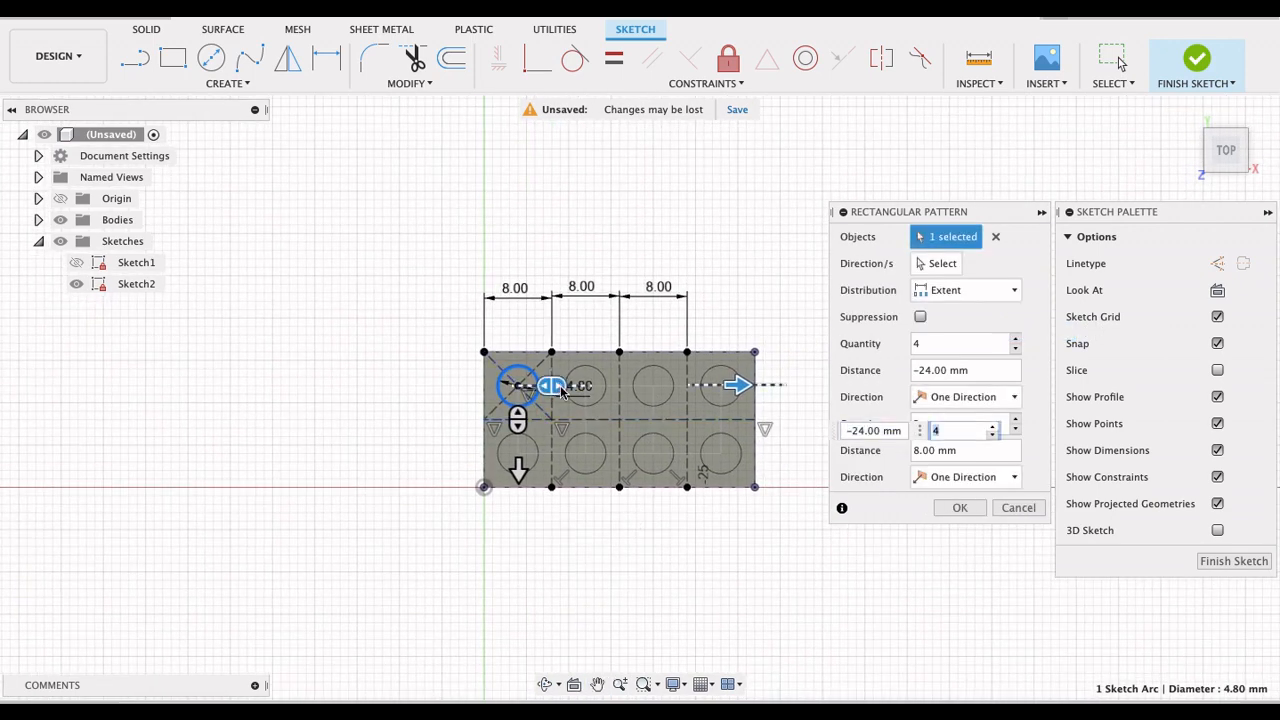
{"action": "left_click", "coordinate": [959, 507]}
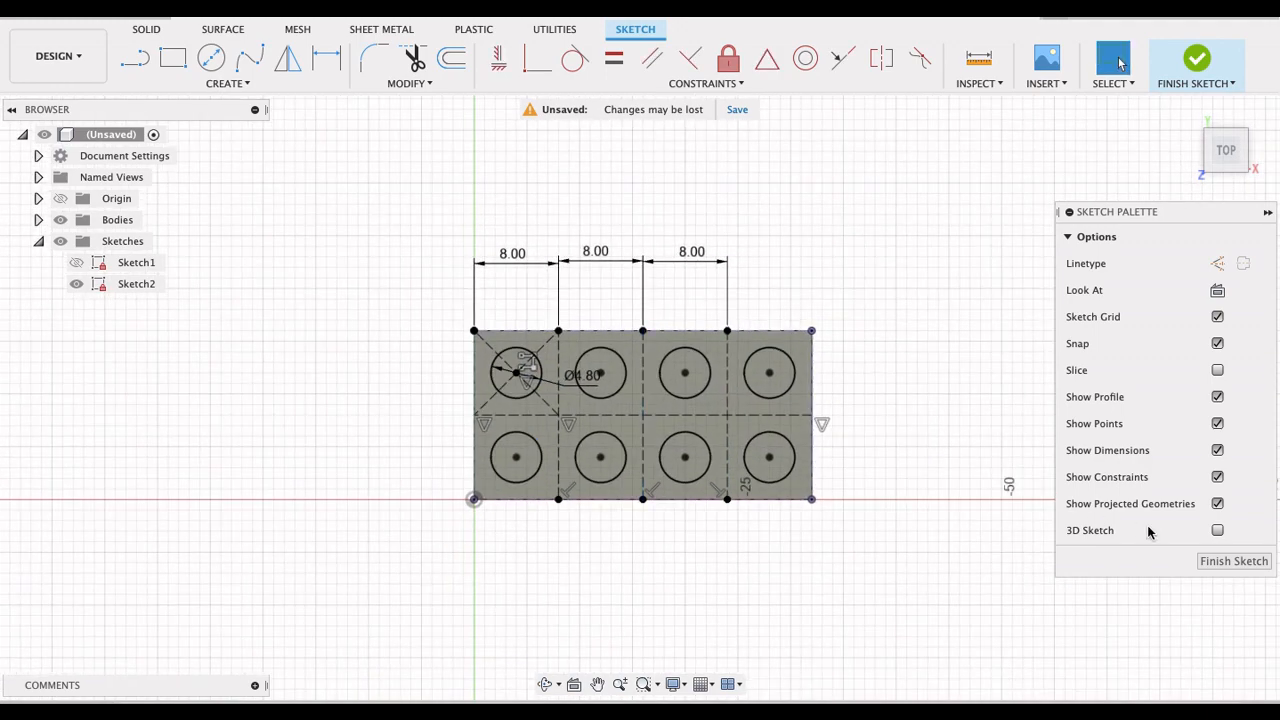
{"action": "left_click", "coordinate": [1232, 561]}
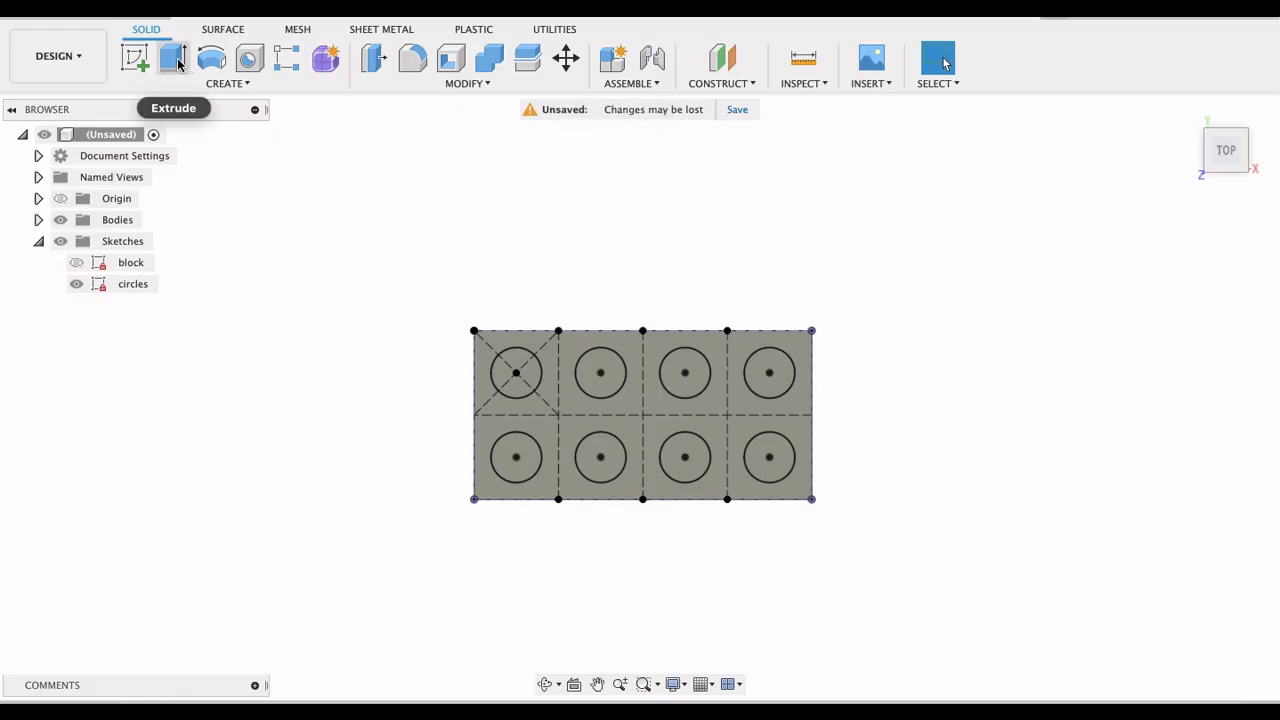
Step: Extrude all eight circles 1.8 mm upward from the block's top face, joining them to the block as studs
{"action": "left_click", "coordinate": [178, 63]}
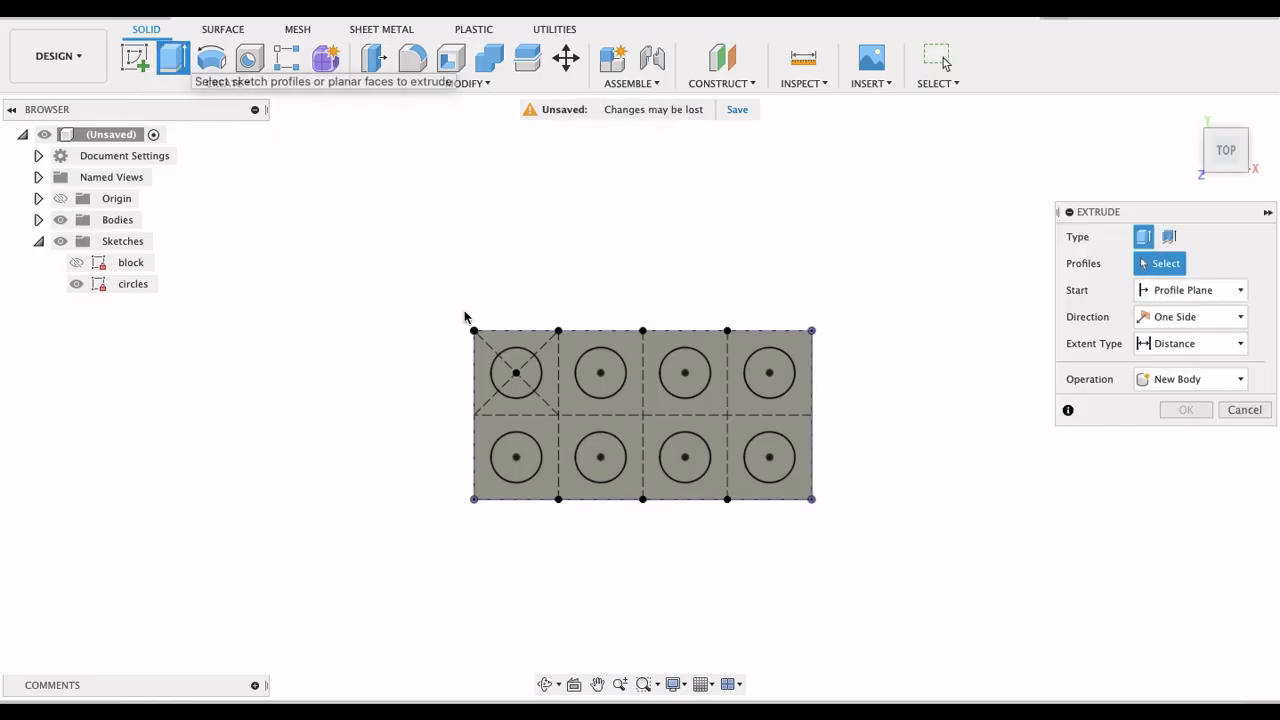
{"action": "left_click", "coordinate": [515, 374]}
{"action": "left_click", "coordinate": [597, 396]}
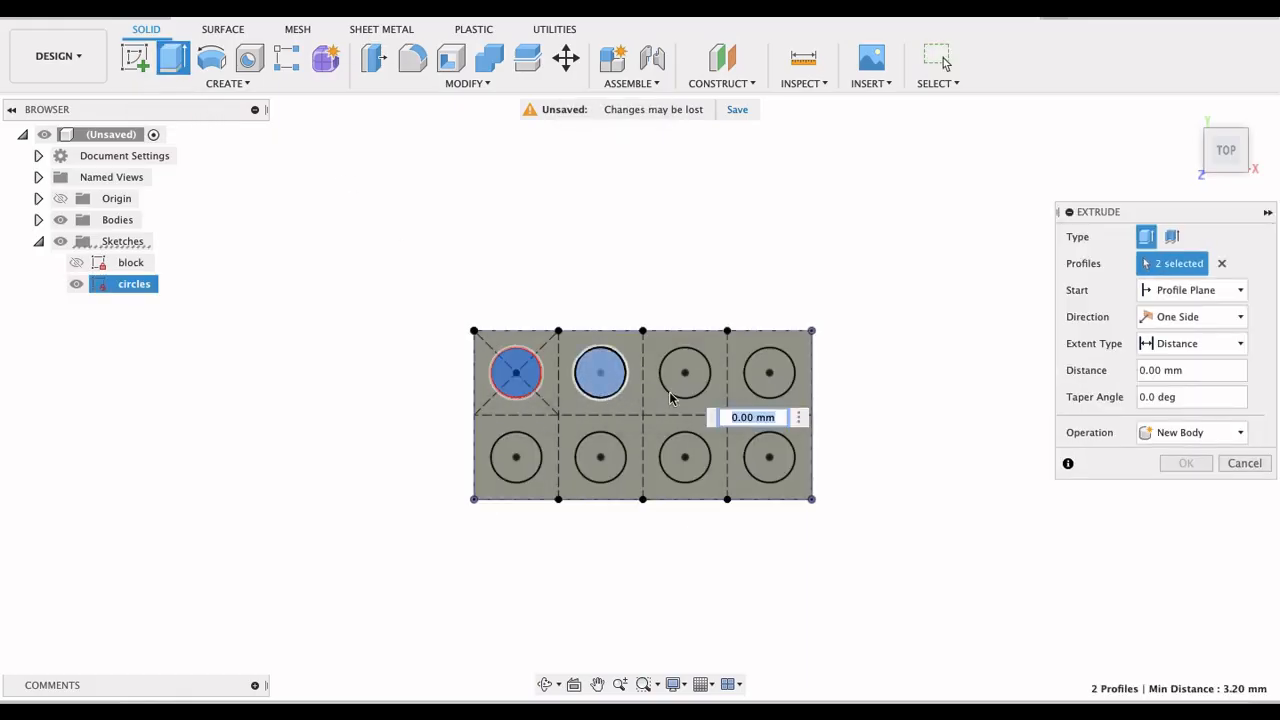
{"action": "left_click", "coordinate": [701, 397]}
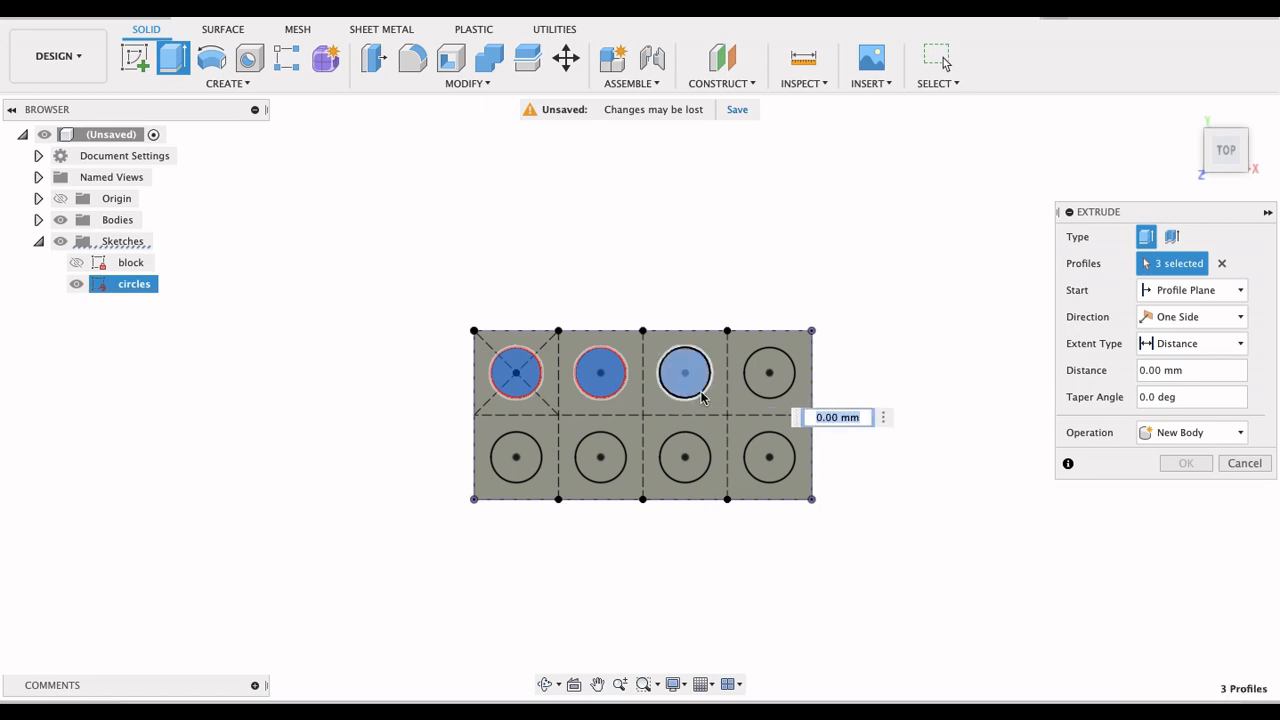
{"action": "left_click", "coordinate": [762, 386]}
{"action": "left_click", "coordinate": [755, 474]}
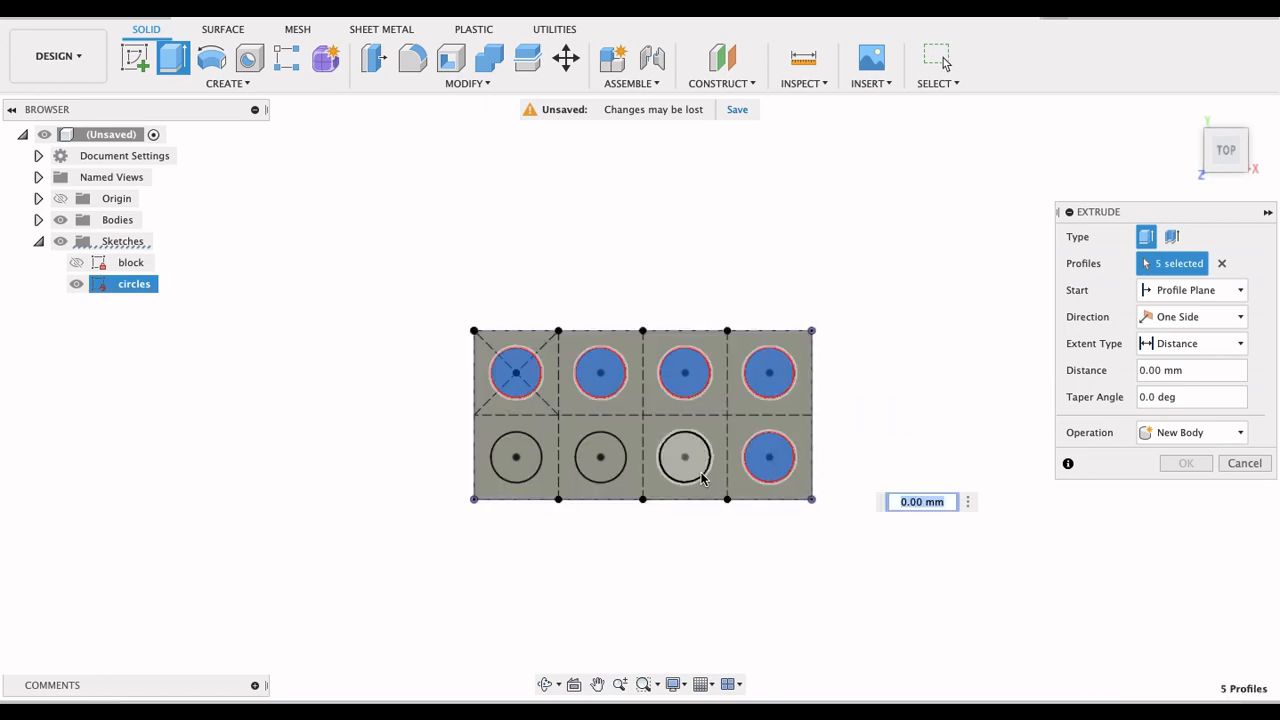
{"action": "left_click", "coordinate": [697, 470]}
{"action": "left_click", "coordinate": [571, 472]}
{"action": "left_click", "coordinate": [514, 460]}
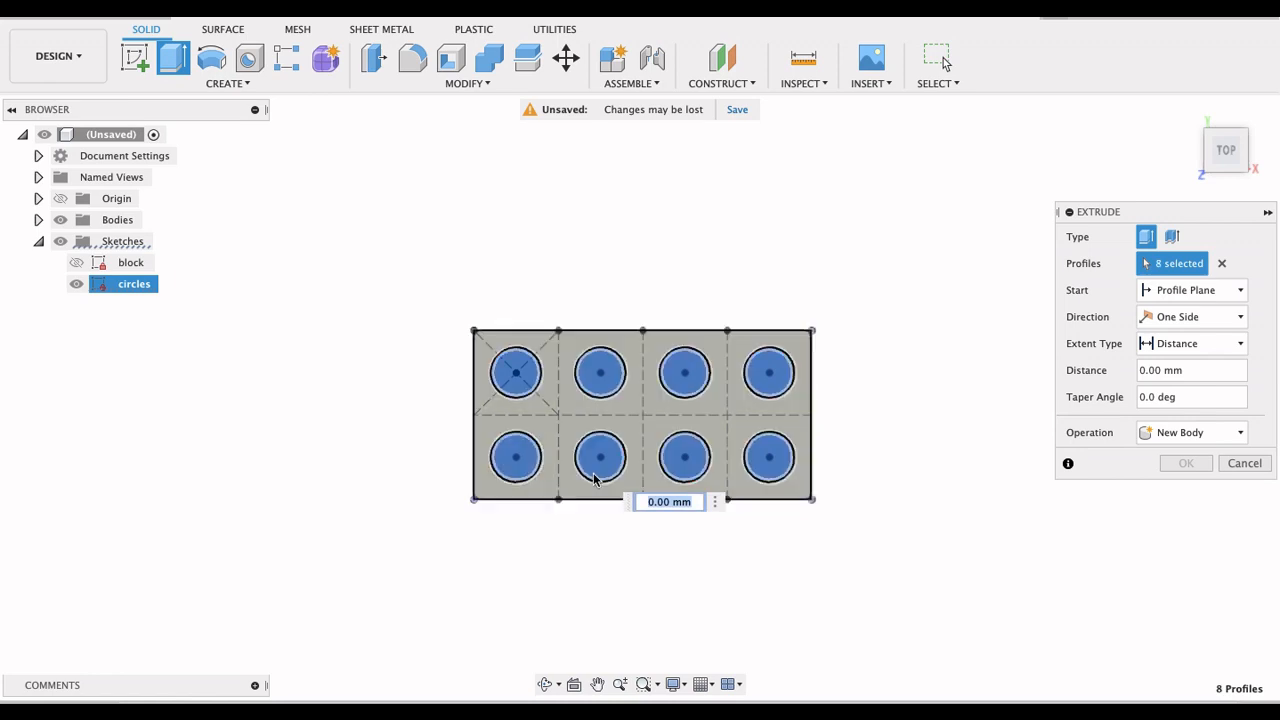
{"action": "middle_click_drag", "start_coordinate": [620, 562], "coordinate": [525, 372], "text": "shift"}
{"action": "left_click_drag", "start_coordinate": [518, 366], "coordinate": [529, 333]}
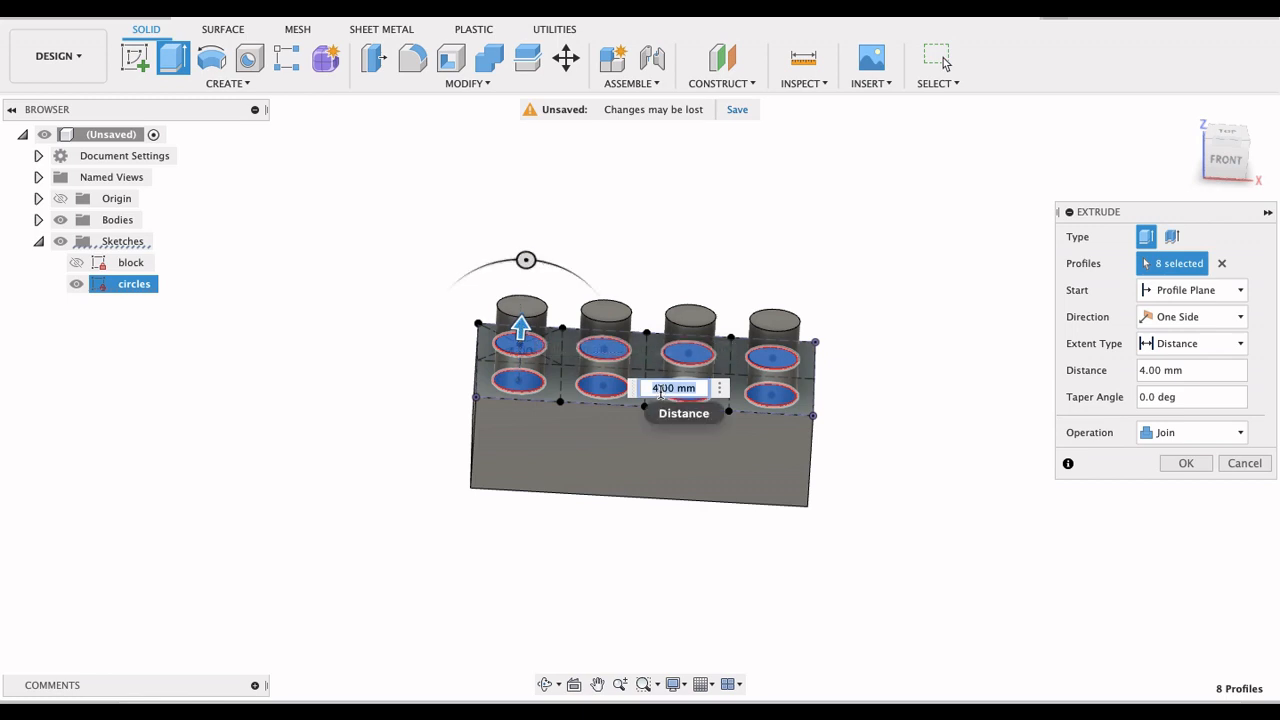
{"action": "left_click", "coordinate": [656, 388]}
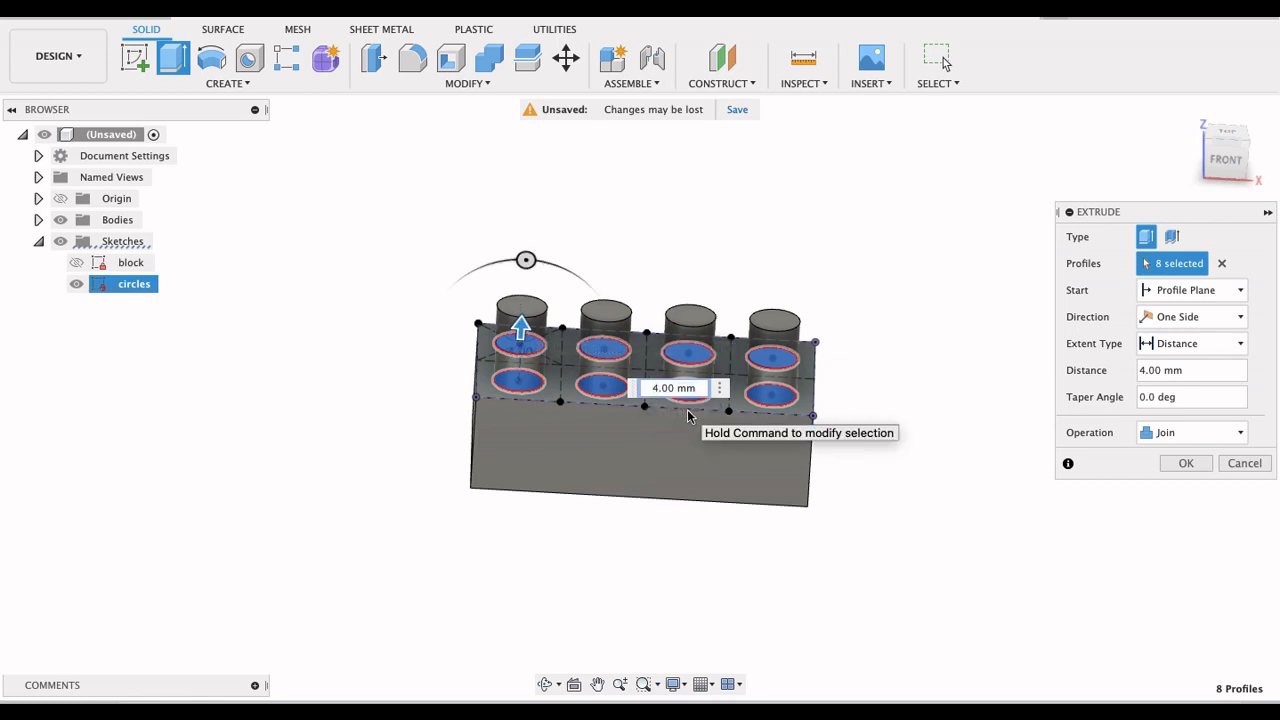
{"action": "type", "text": "1"}
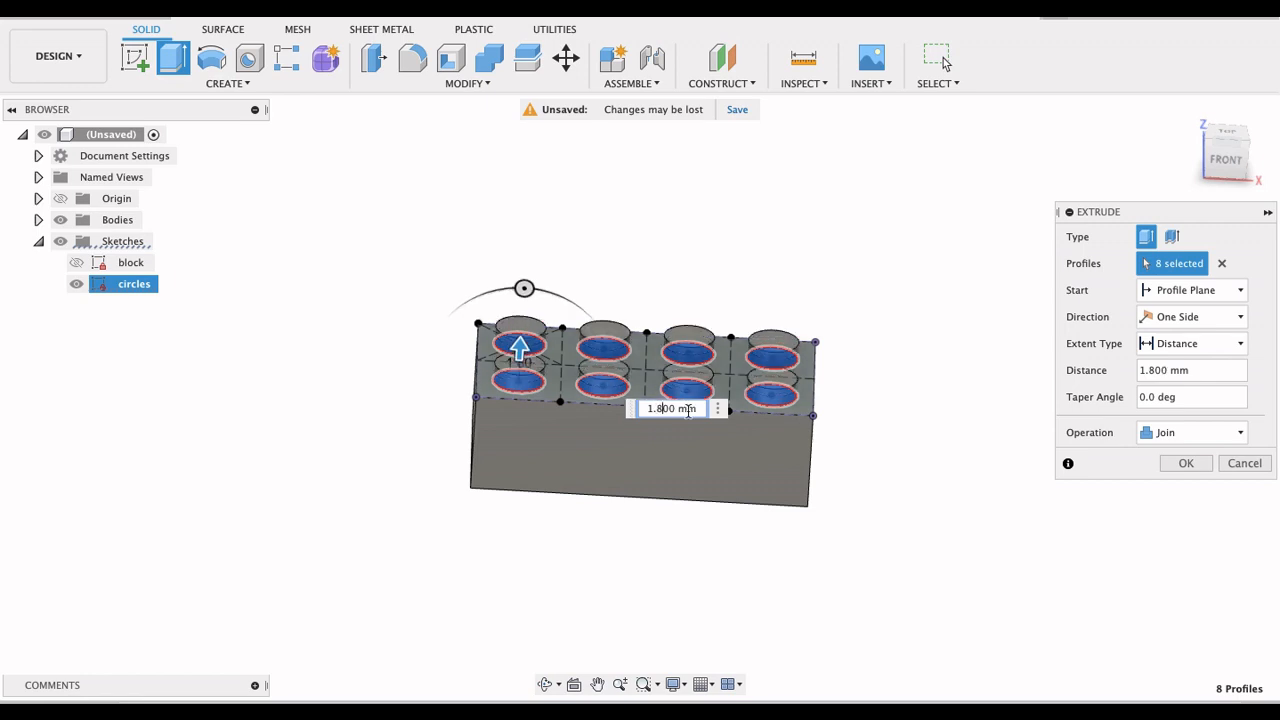
{"action": "left_click", "coordinate": [1196, 443]}
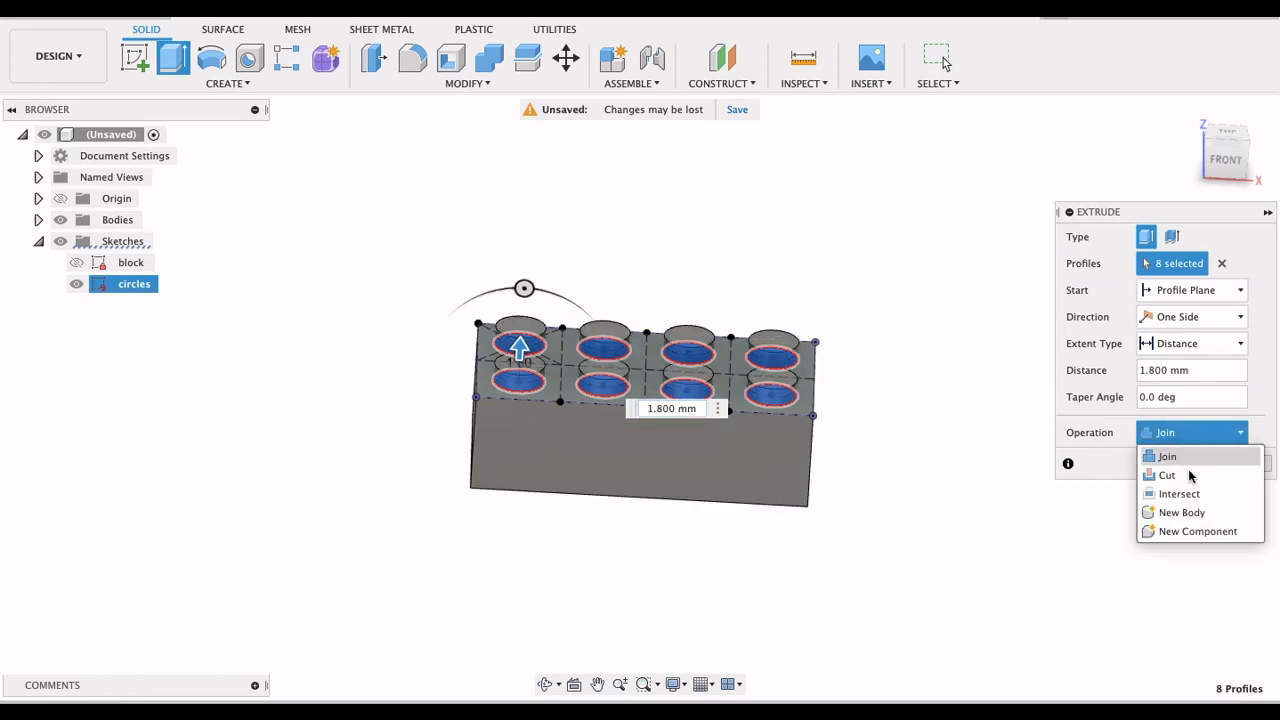
{"action": "left_click", "coordinate": [1181, 432]}
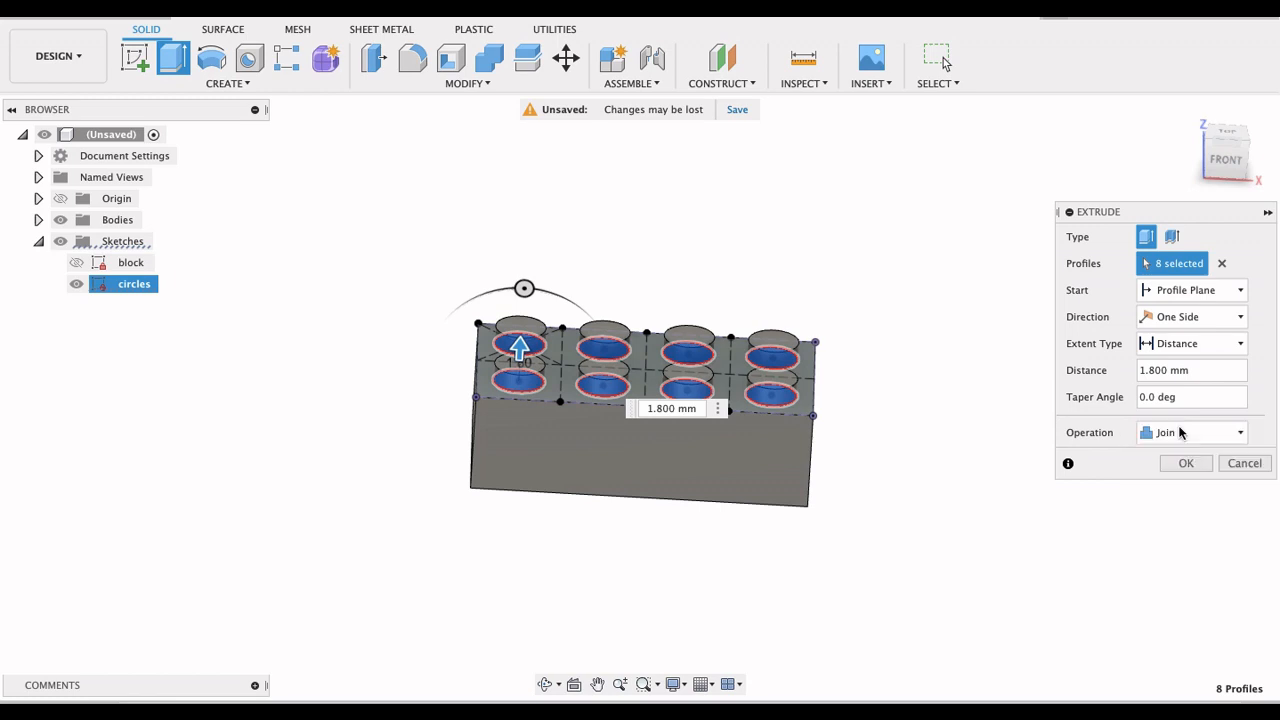
{"action": "left_click", "coordinate": [1184, 464]}
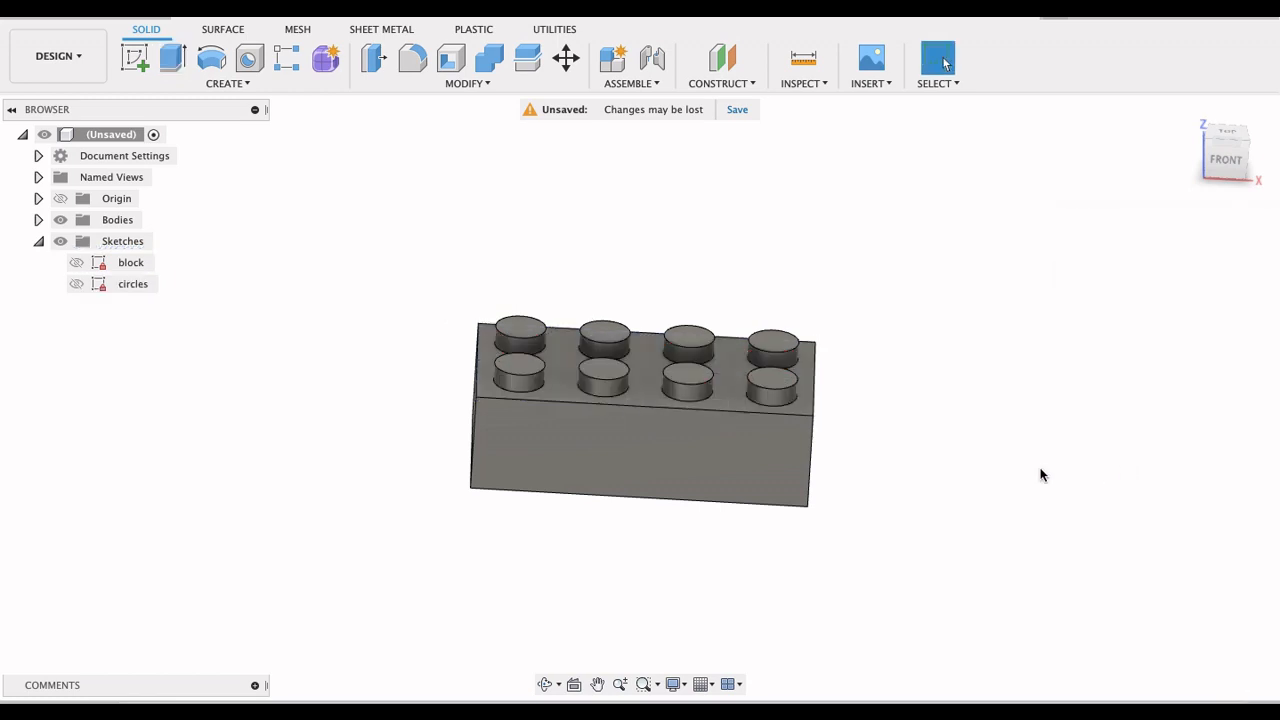
Step: Shell the block from its underside face with an inside wall thickness of 1.2 mm
{"action": "middle_click_drag", "start_coordinate": [930, 373], "coordinate": [880, 183], "text": "shift"}
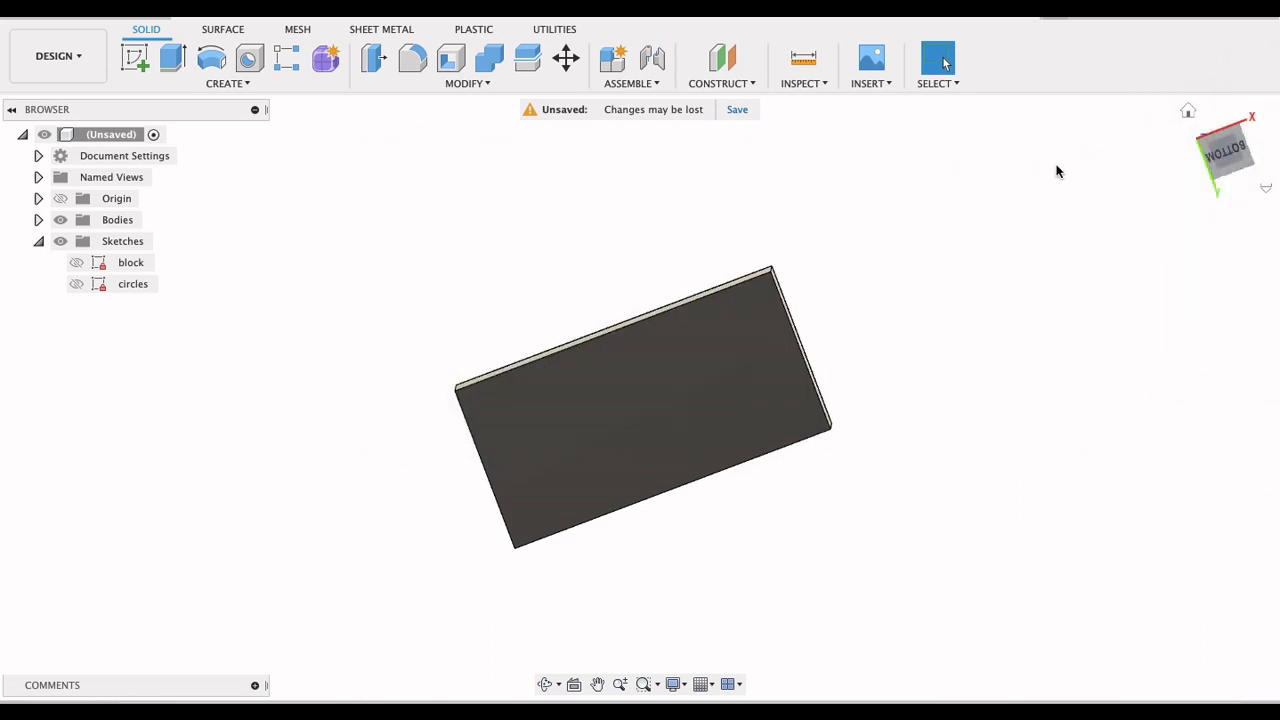
{"action": "middle_click_drag", "start_coordinate": [1057, 172], "coordinate": [1122, 204], "text": "shift"}
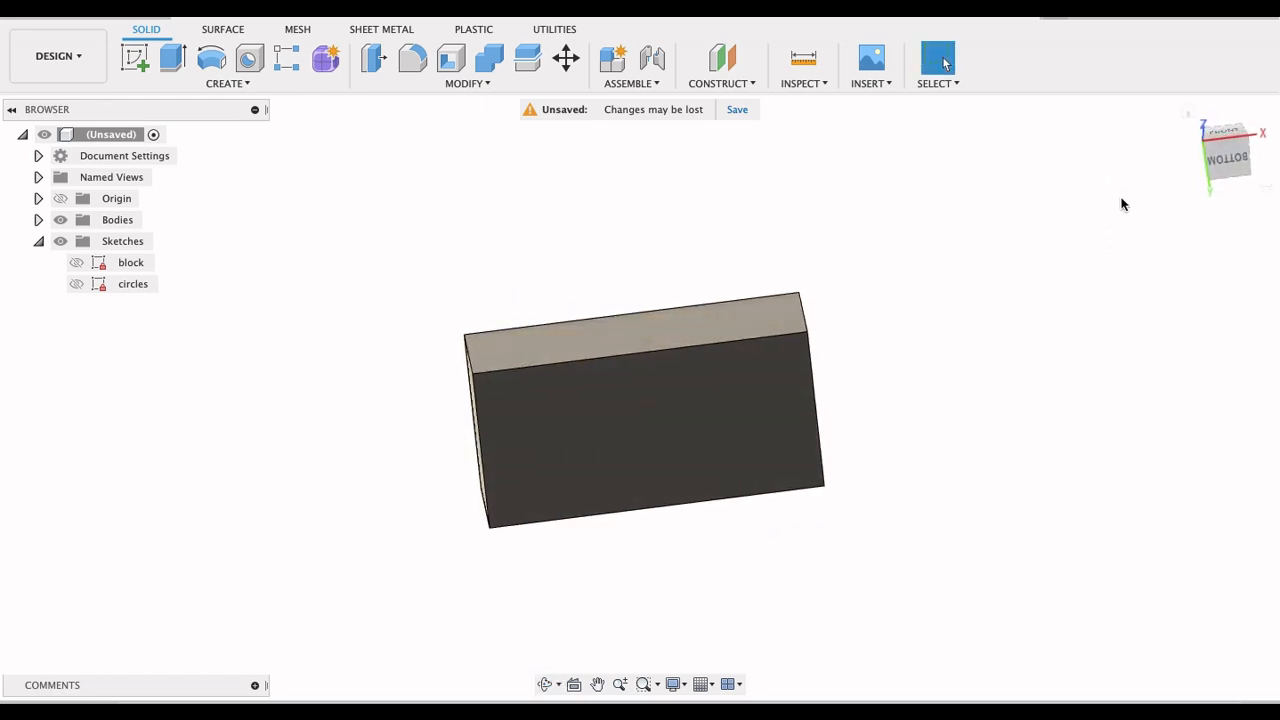
{"action": "left_click", "coordinate": [451, 59]}
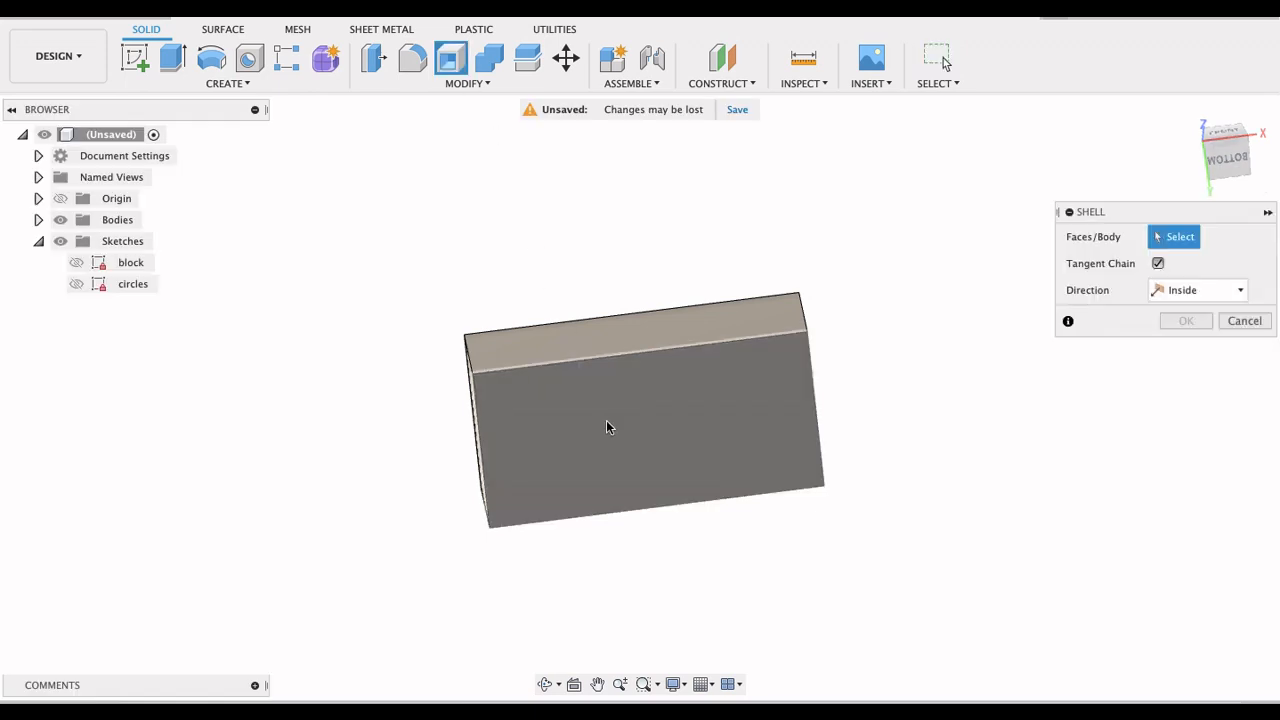
{"action": "left_click", "coordinate": [606, 420]}
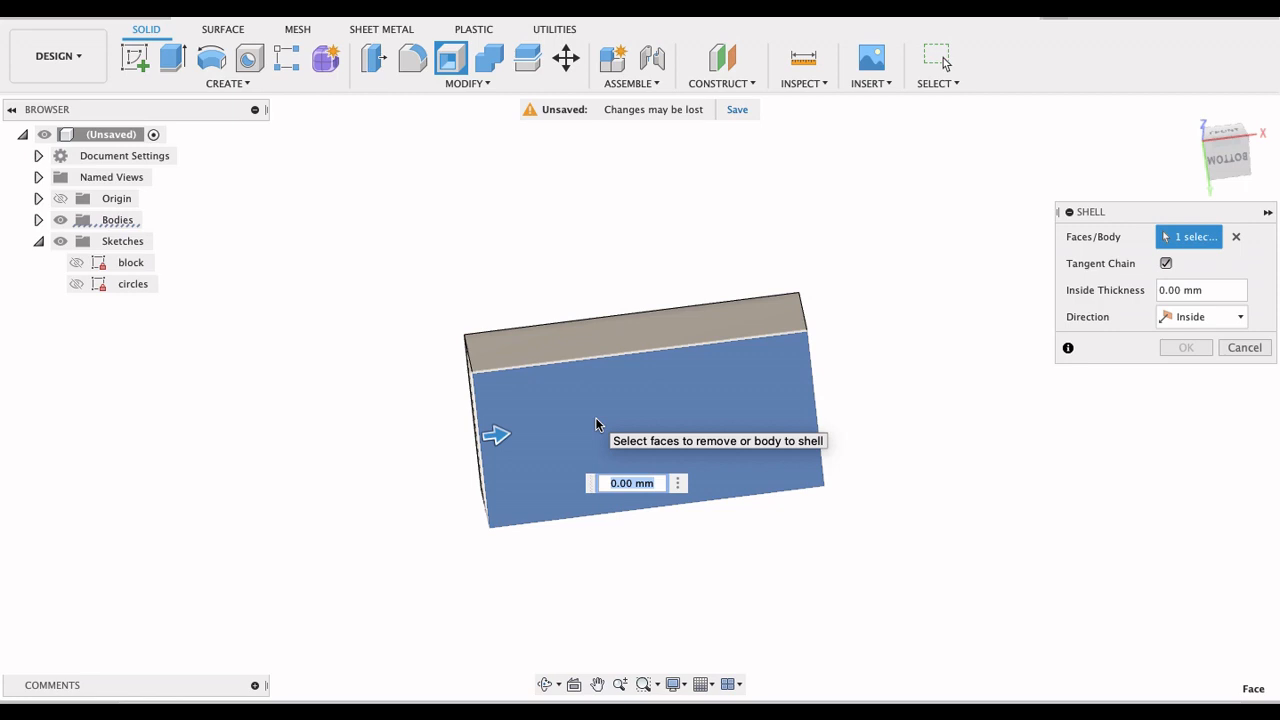
{"action": "key", "text": "Return"}
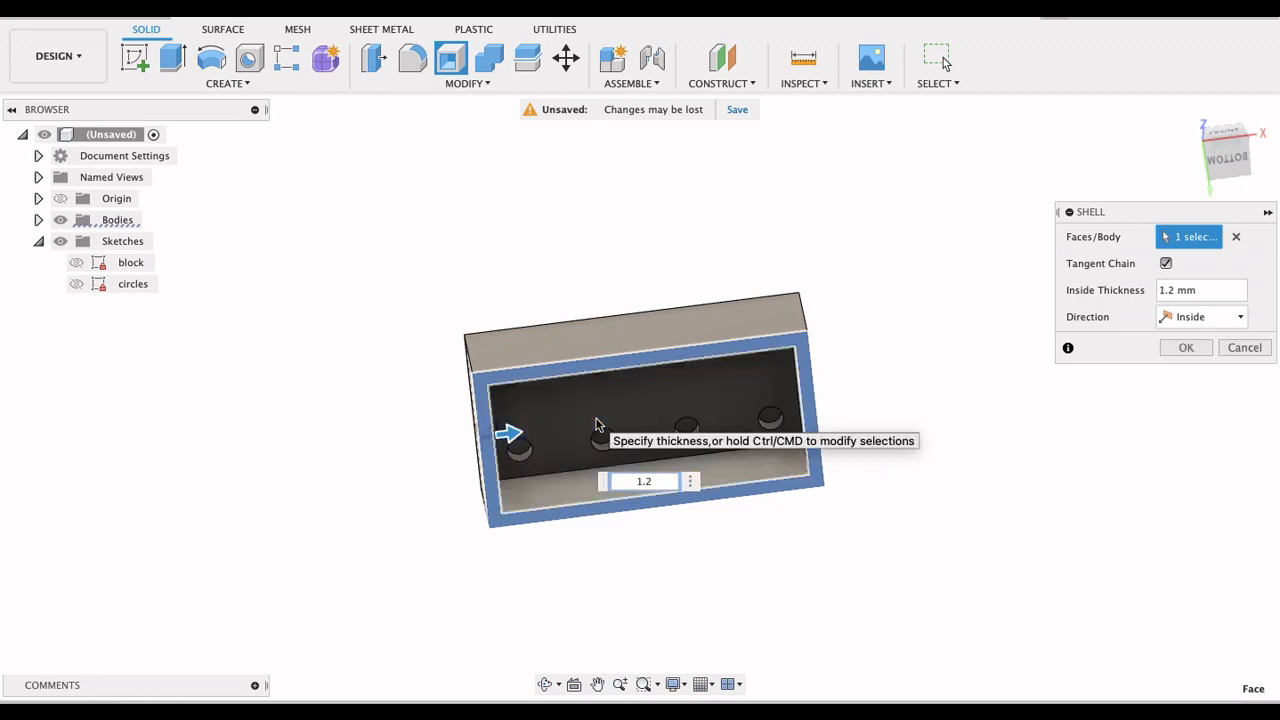
{"action": "key", "text": "Return"}
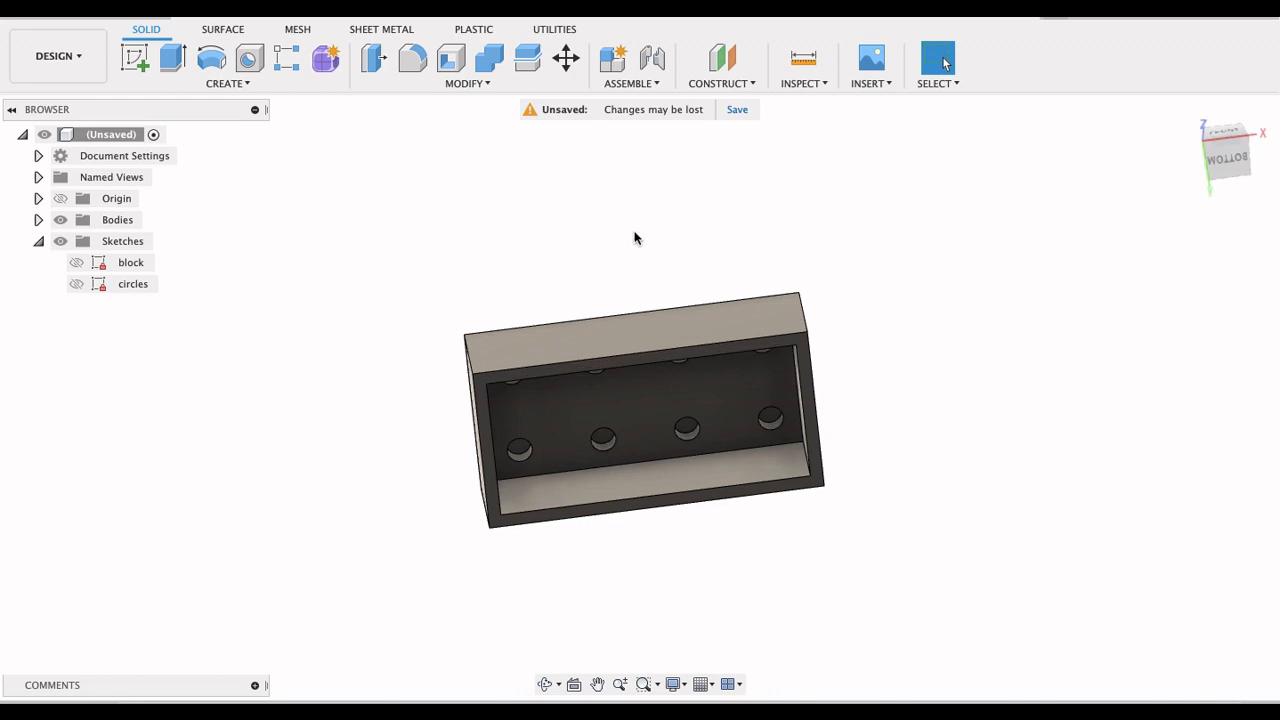
Step: Start a new sketch on the inner floor of the hollowed block, viewed squarely from below
{"action": "middle_click_drag", "start_coordinate": [634, 236], "coordinate": [630, 210], "text": "shift"}
{"action": "left_click", "coordinate": [1210, 170]}
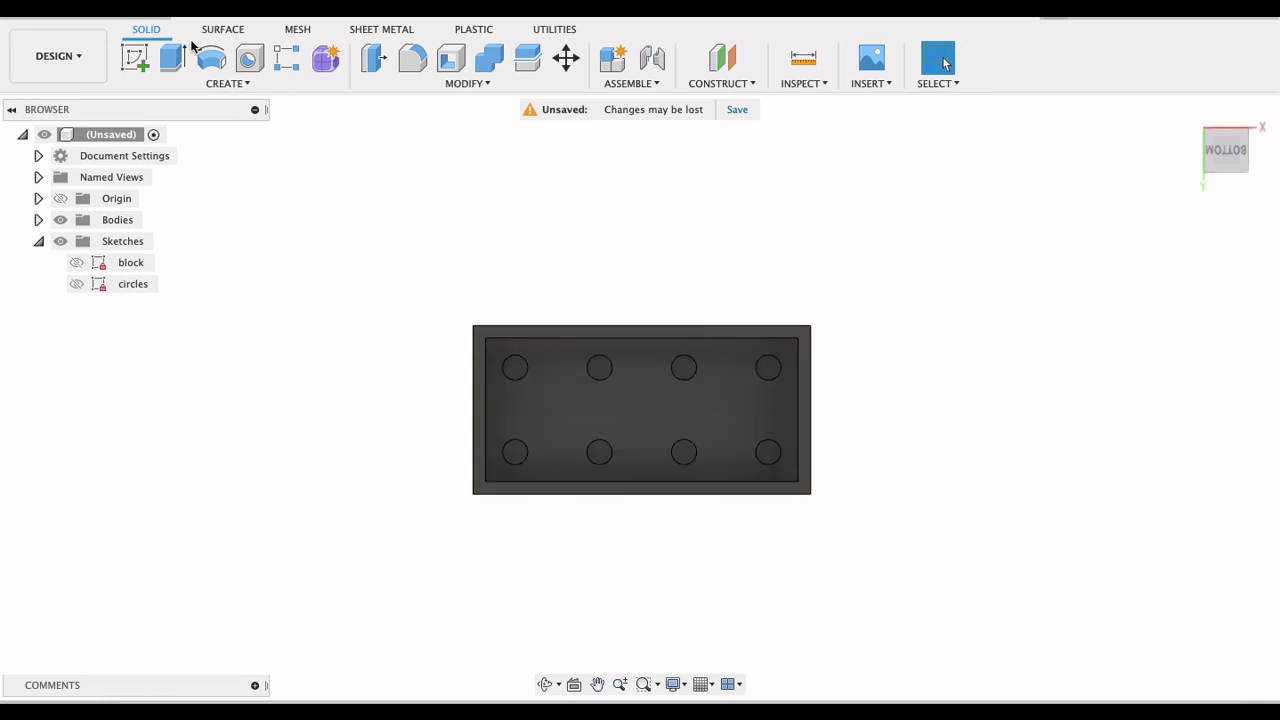
{"action": "left_click", "coordinate": [136, 58]}
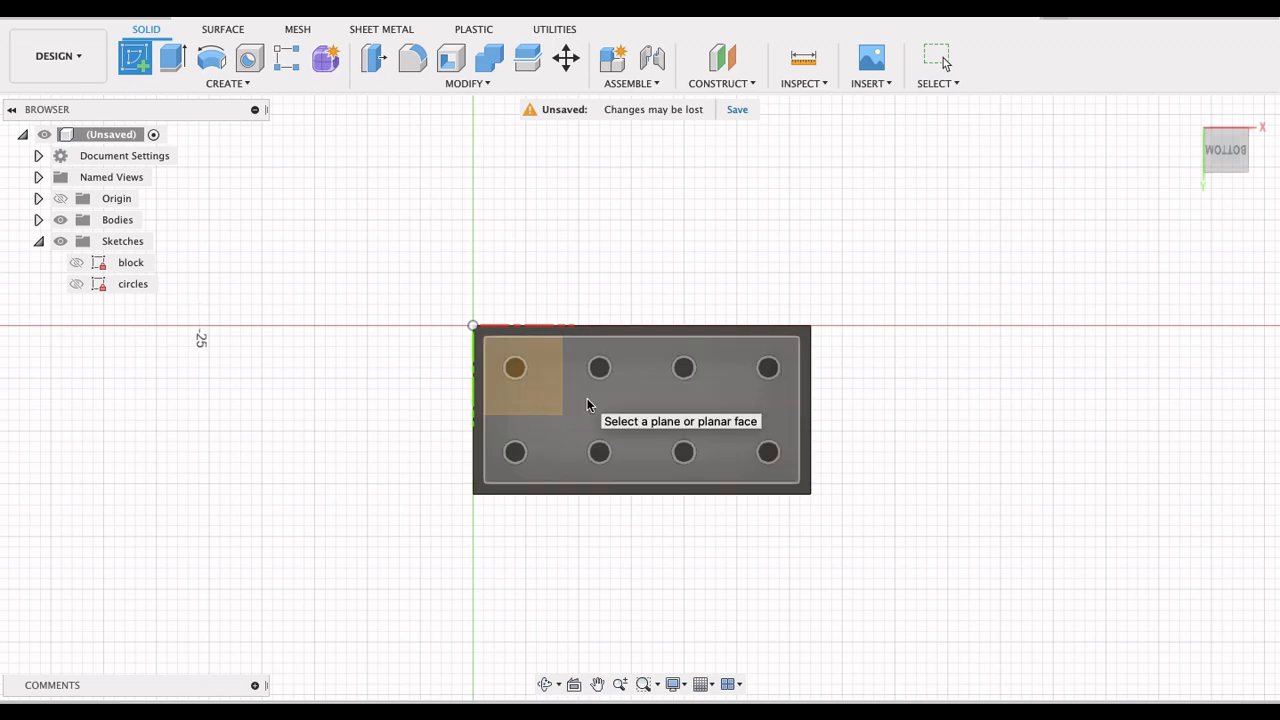
{"action": "left_click", "coordinate": [587, 403]}
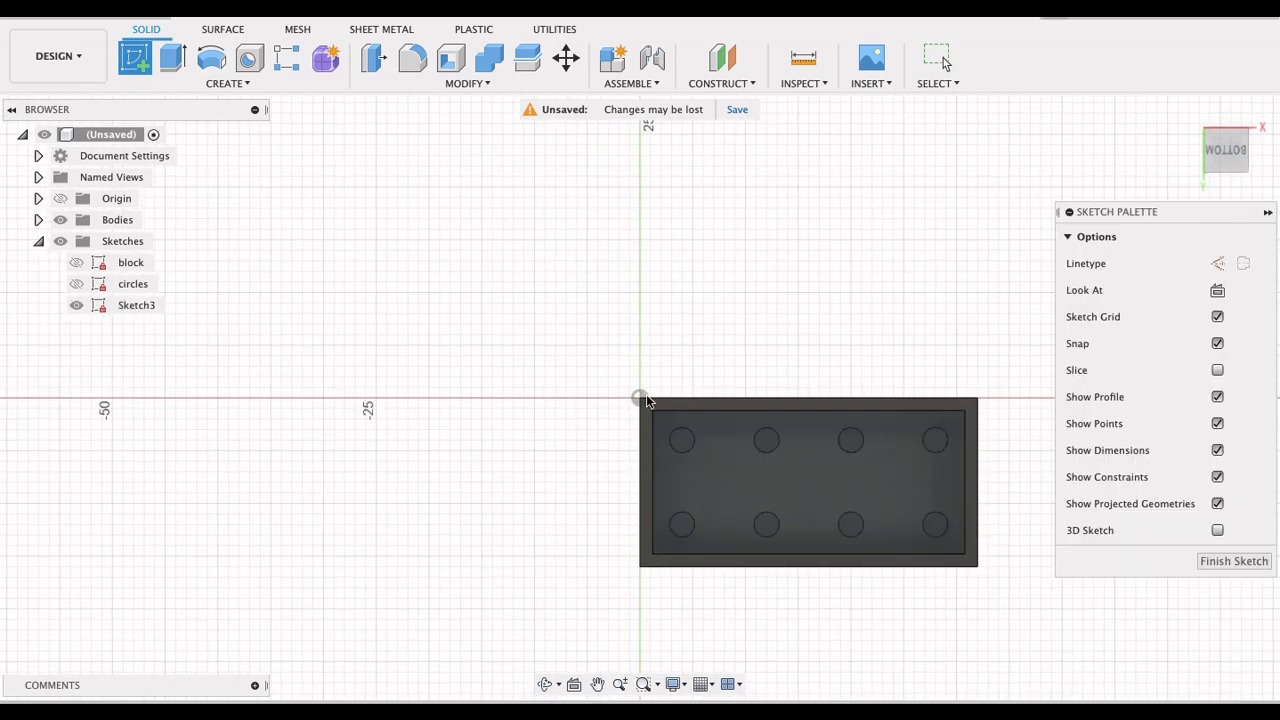
{"action": "middle_click_drag", "start_coordinate": [829, 320], "coordinate": [596, 226]}
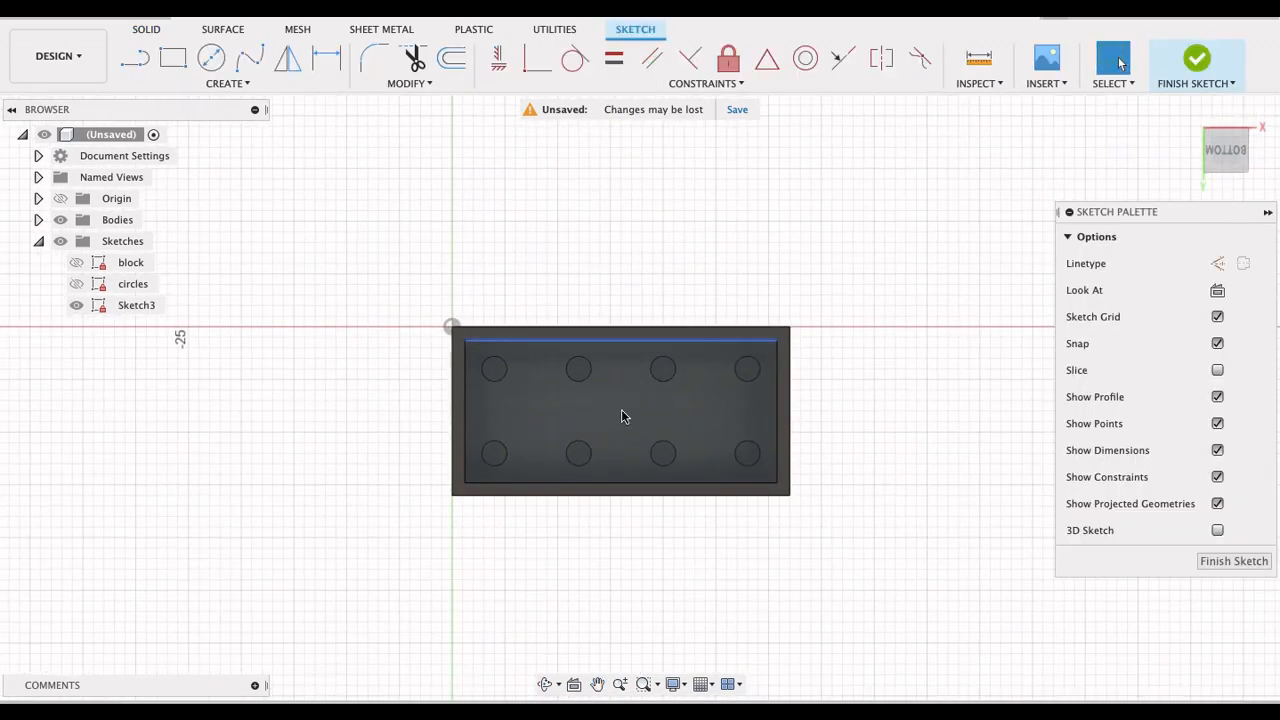
Step: Project only the four inner wall edges of the cavity into the sketch, leaving out the rim face
{"action": "key", "text": "p"}
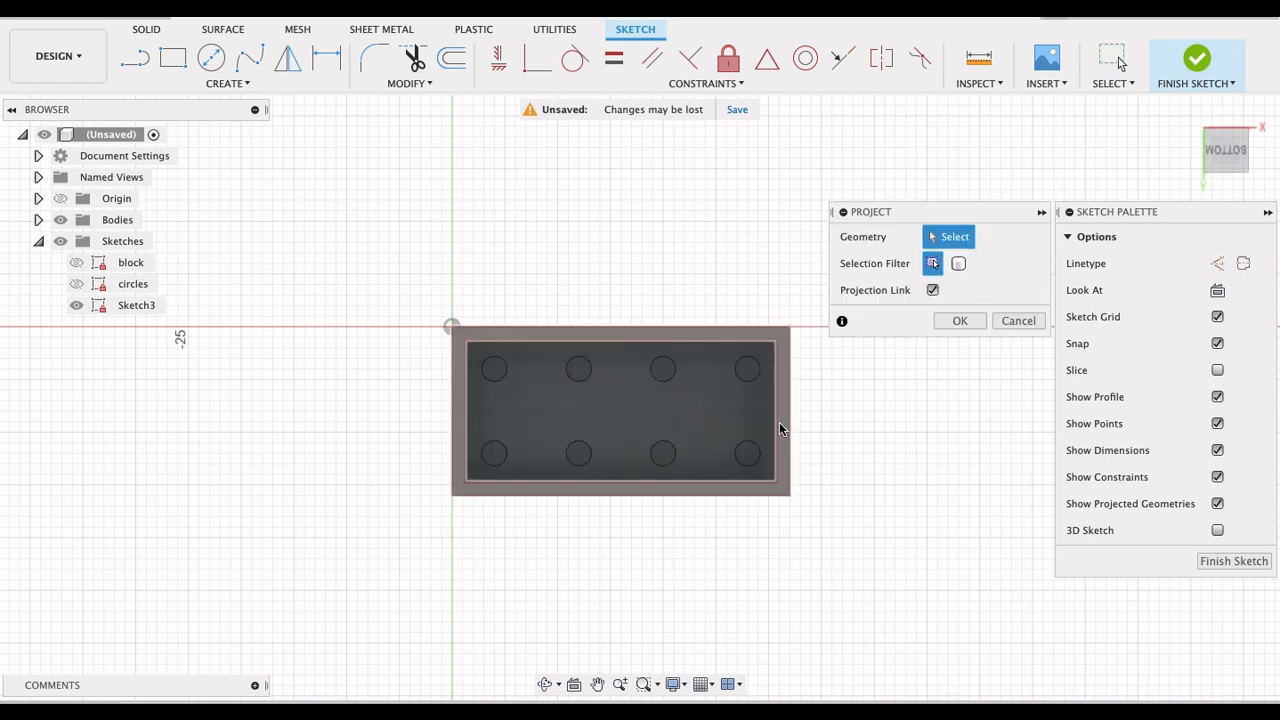
{"action": "left_click", "coordinate": [775, 428]}
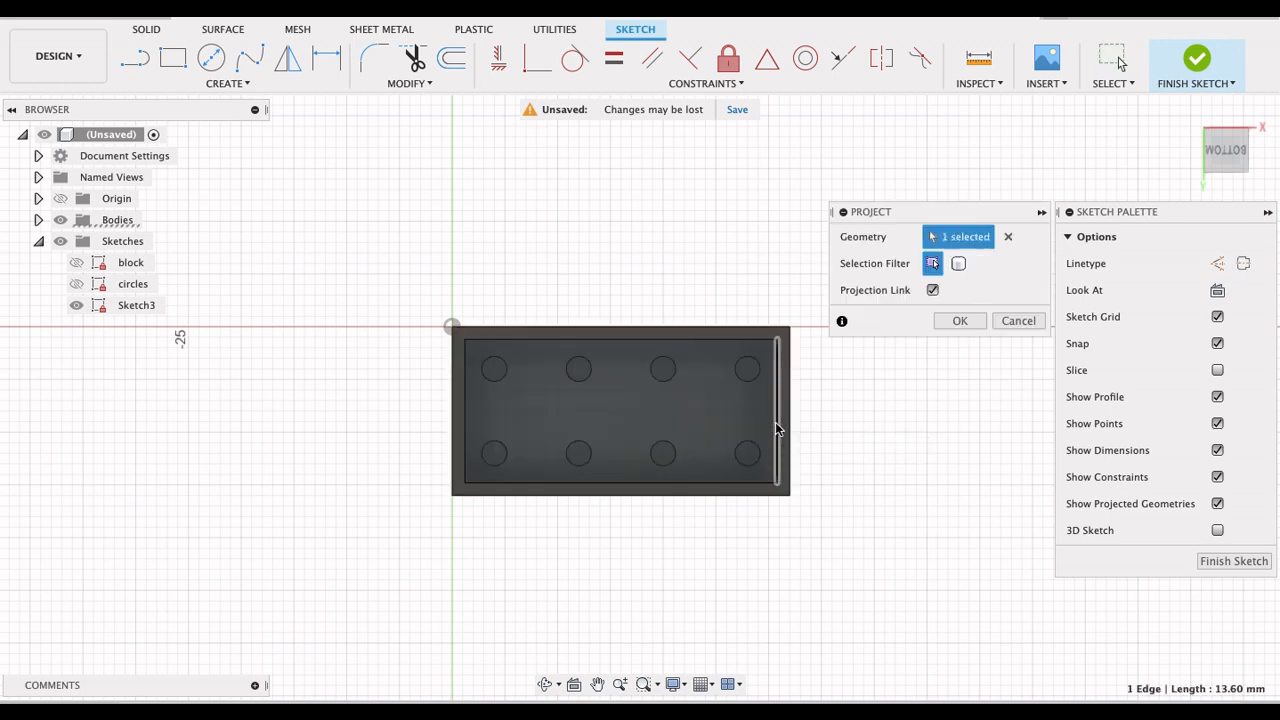
{"action": "left_click", "coordinate": [729, 341]}
{"action": "left_click", "coordinate": [688, 483]}
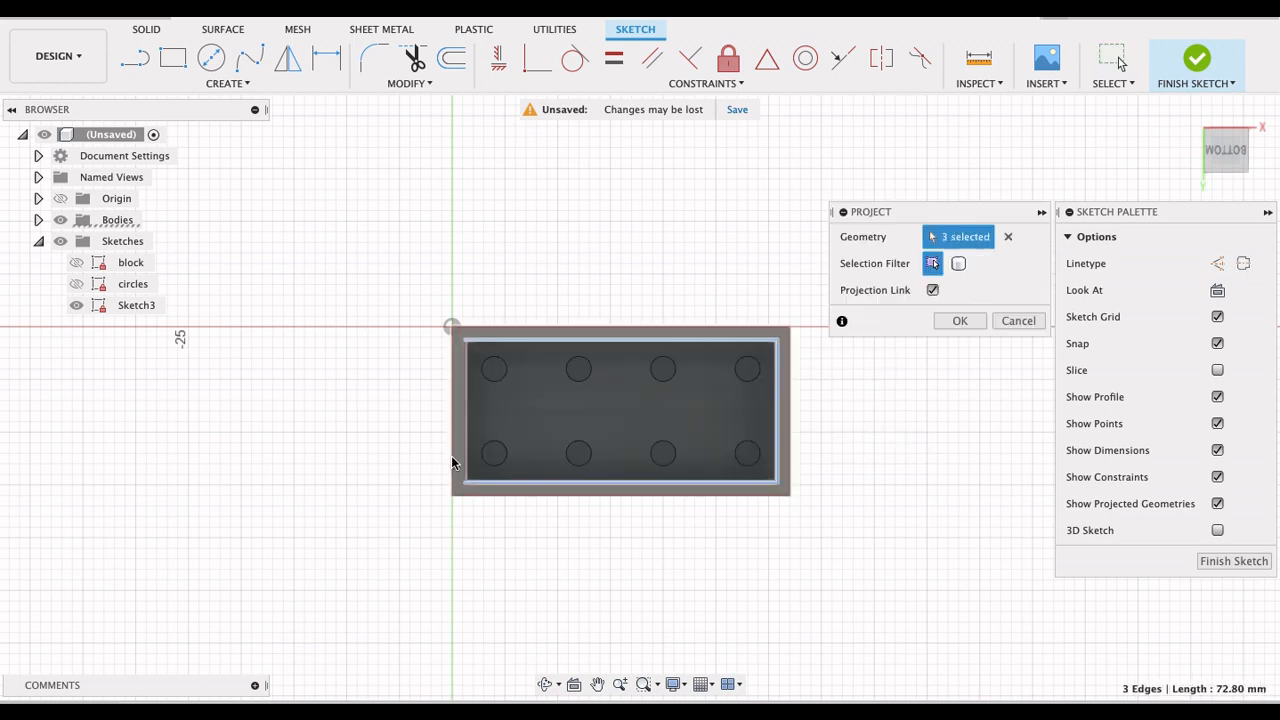
{"action": "left_click", "coordinate": [465, 449]}
{"action": "left_click", "coordinate": [467, 449]}
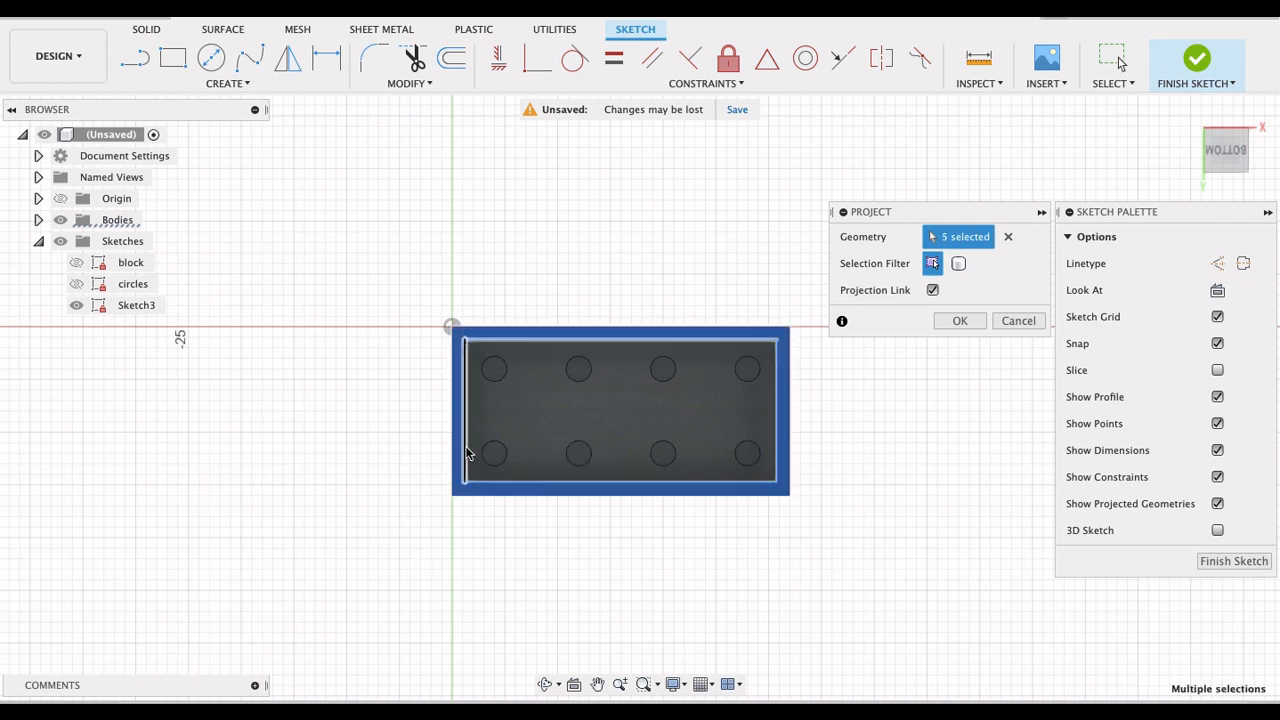
{"action": "left_click", "coordinate": [455, 455]}
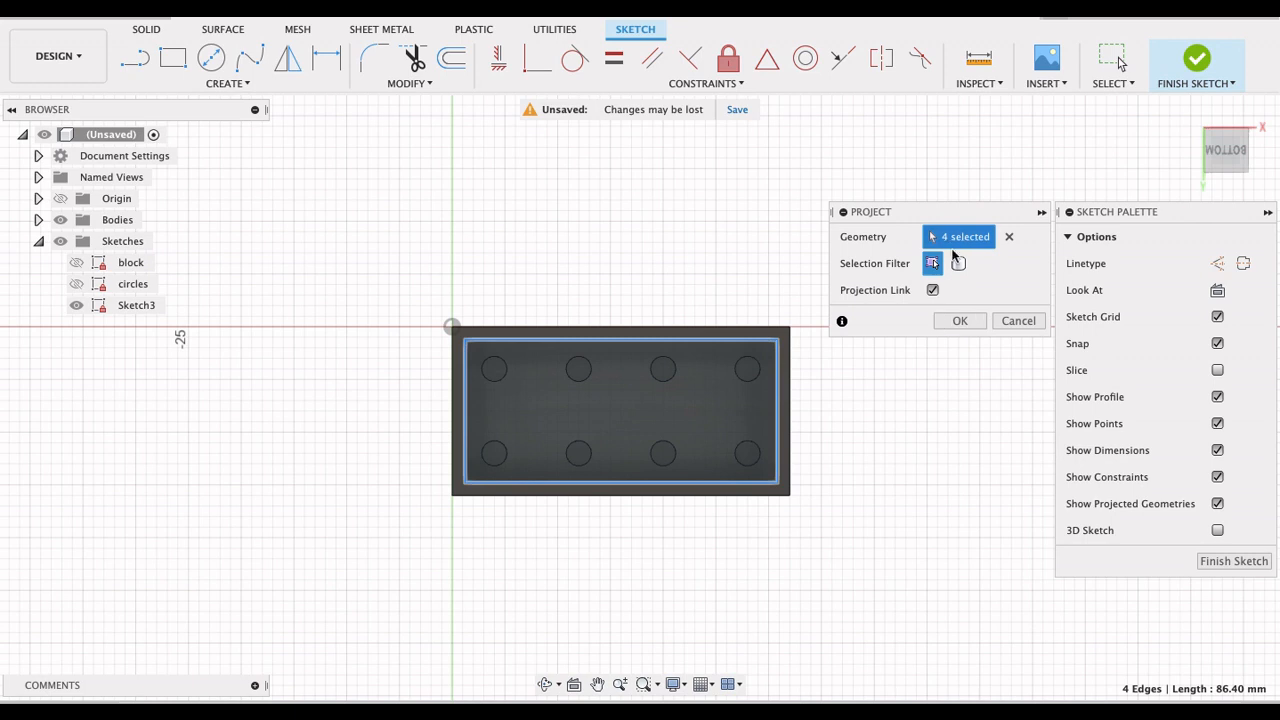
{"action": "left_click", "coordinate": [960, 322]}
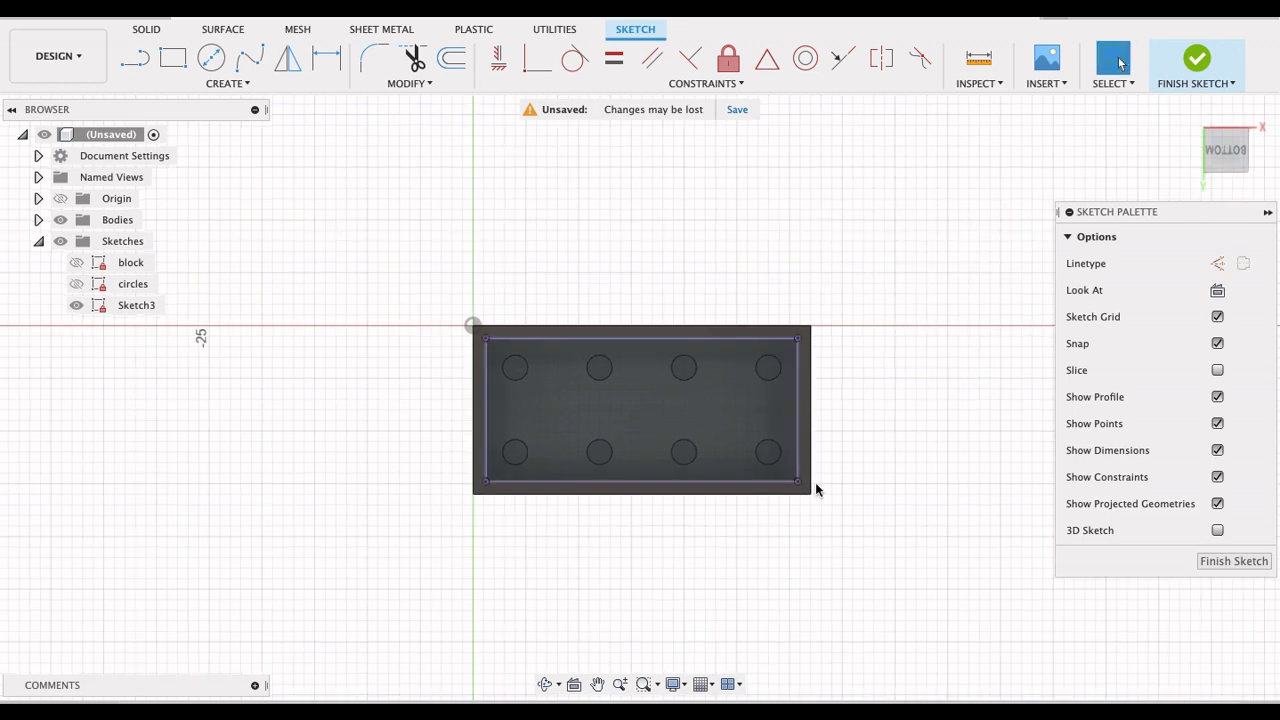
Step: Draw two construction centerlines across the cavity, joining the midpoints of its opposite projected edges
{"action": "key", "text": "l"}
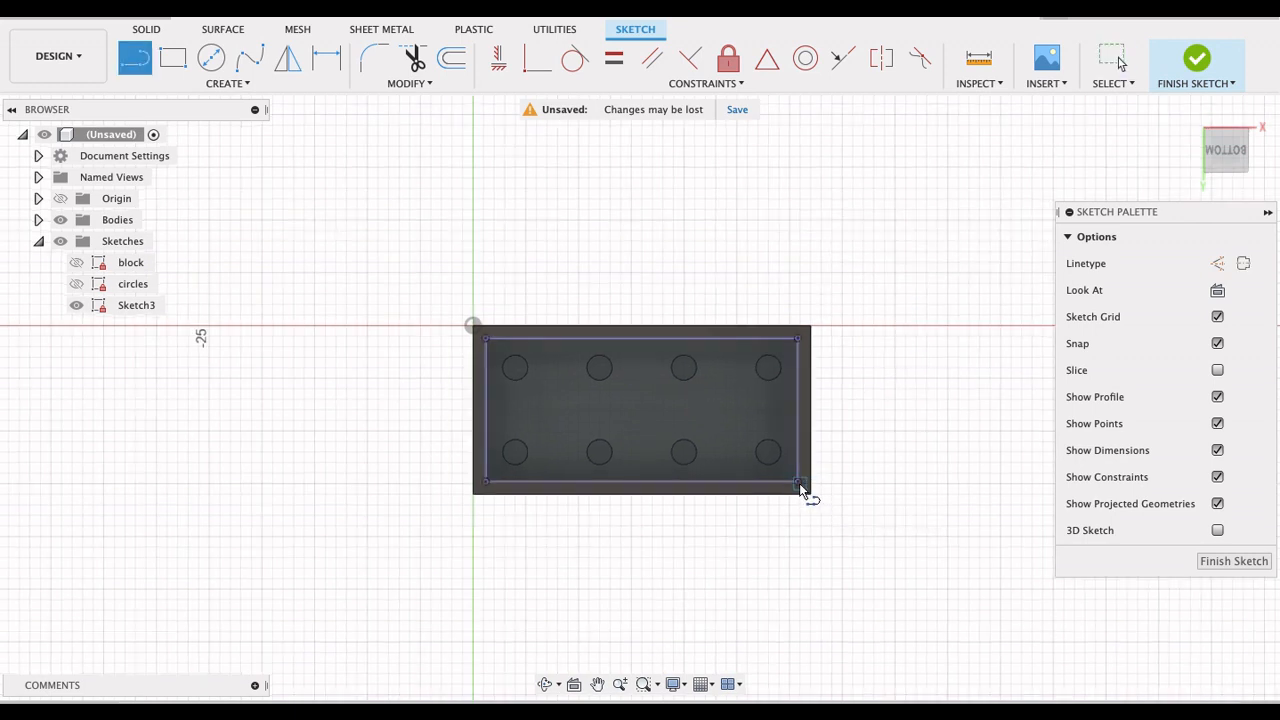
{"action": "left_click", "coordinate": [1217, 263]}
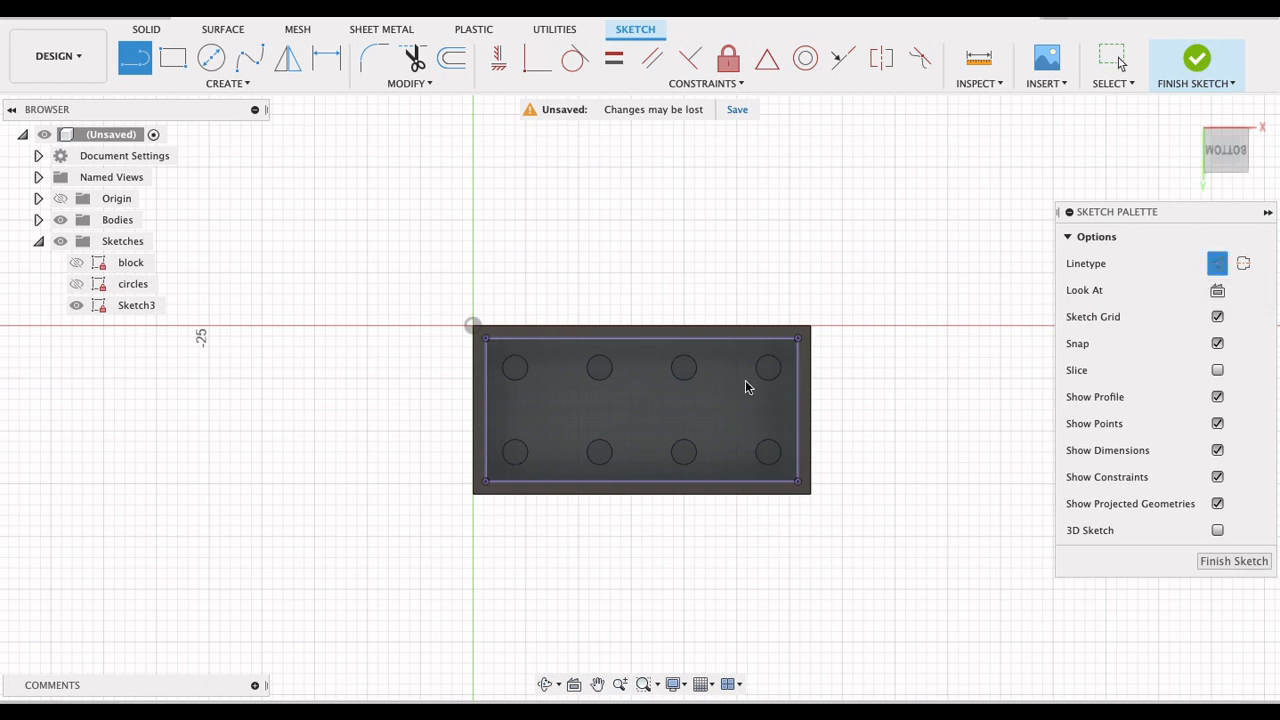
{"action": "left_click", "coordinate": [641, 339]}
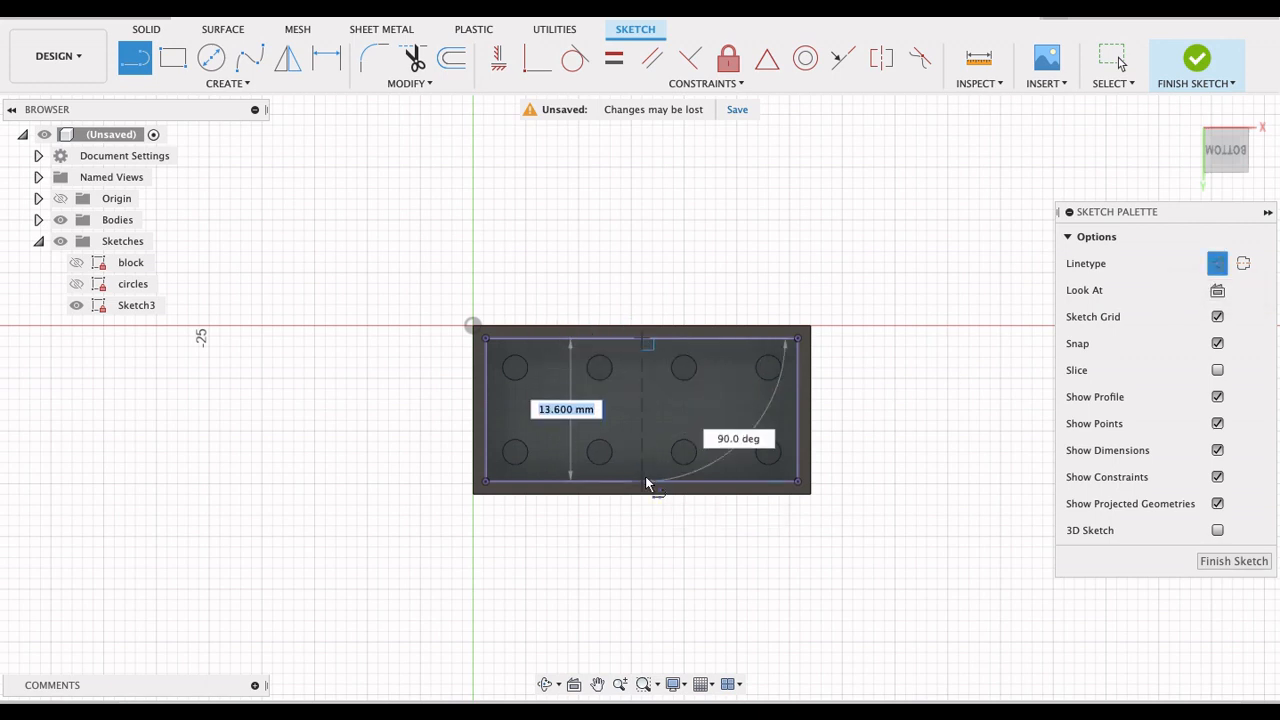
{"action": "left_click", "coordinate": [643, 481]}
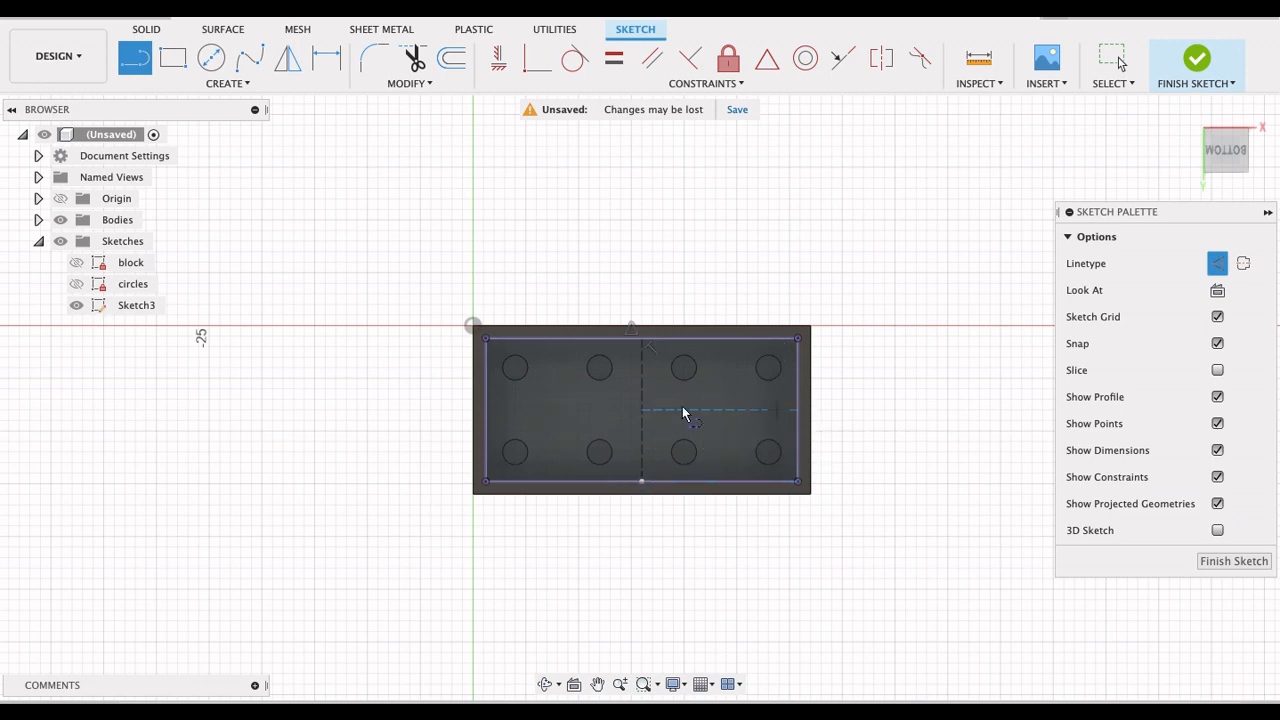
{"action": "left_click", "coordinate": [485, 409]}
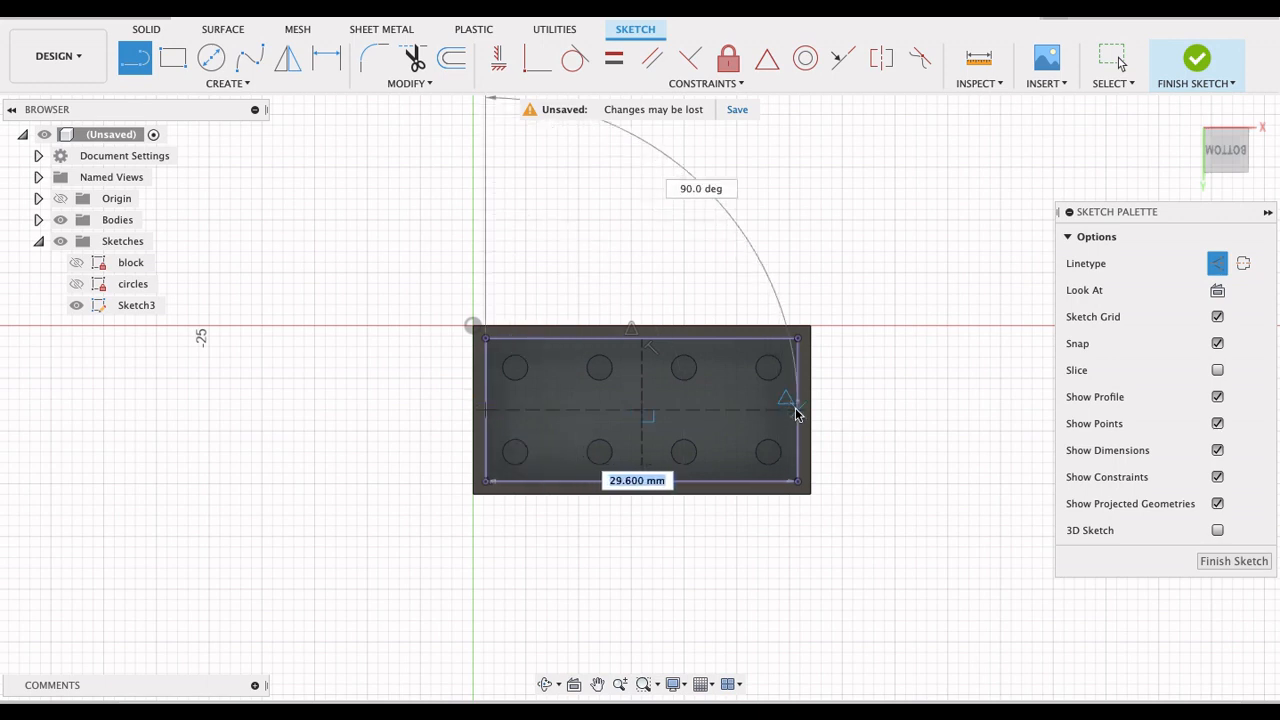
{"action": "left_click", "coordinate": [797, 412]}
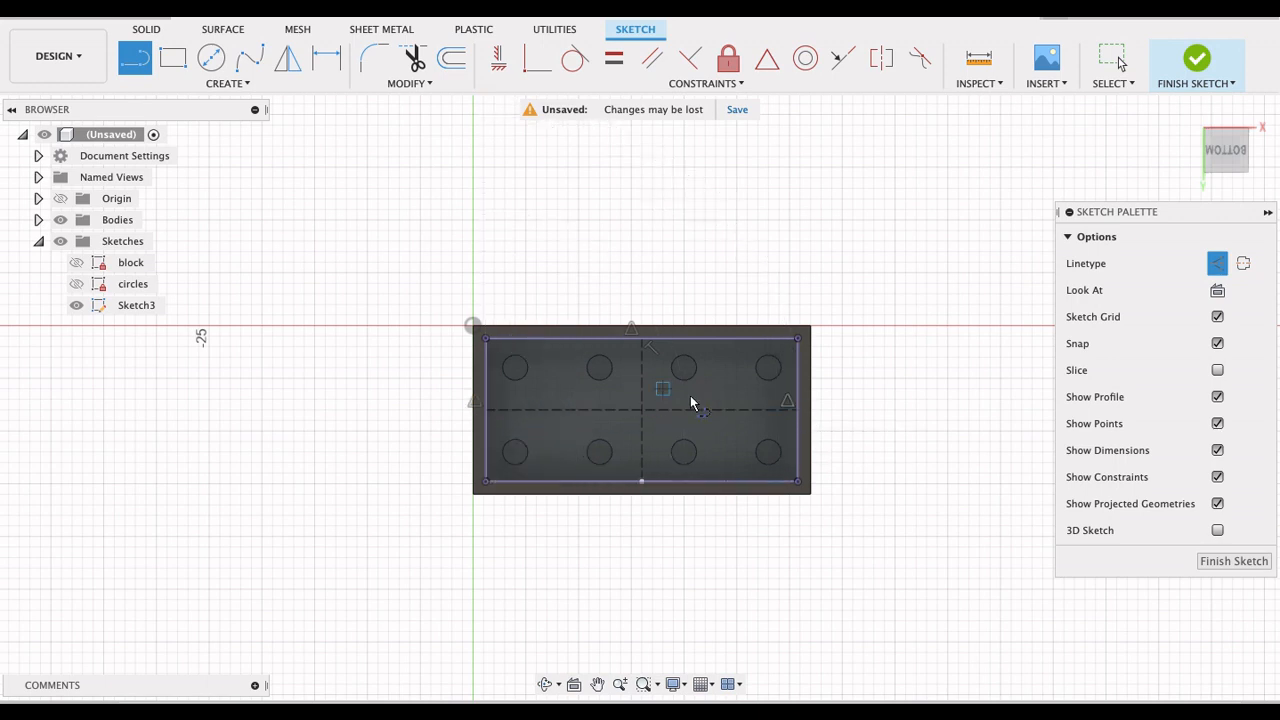
{"action": "key", "text": "Escape"}
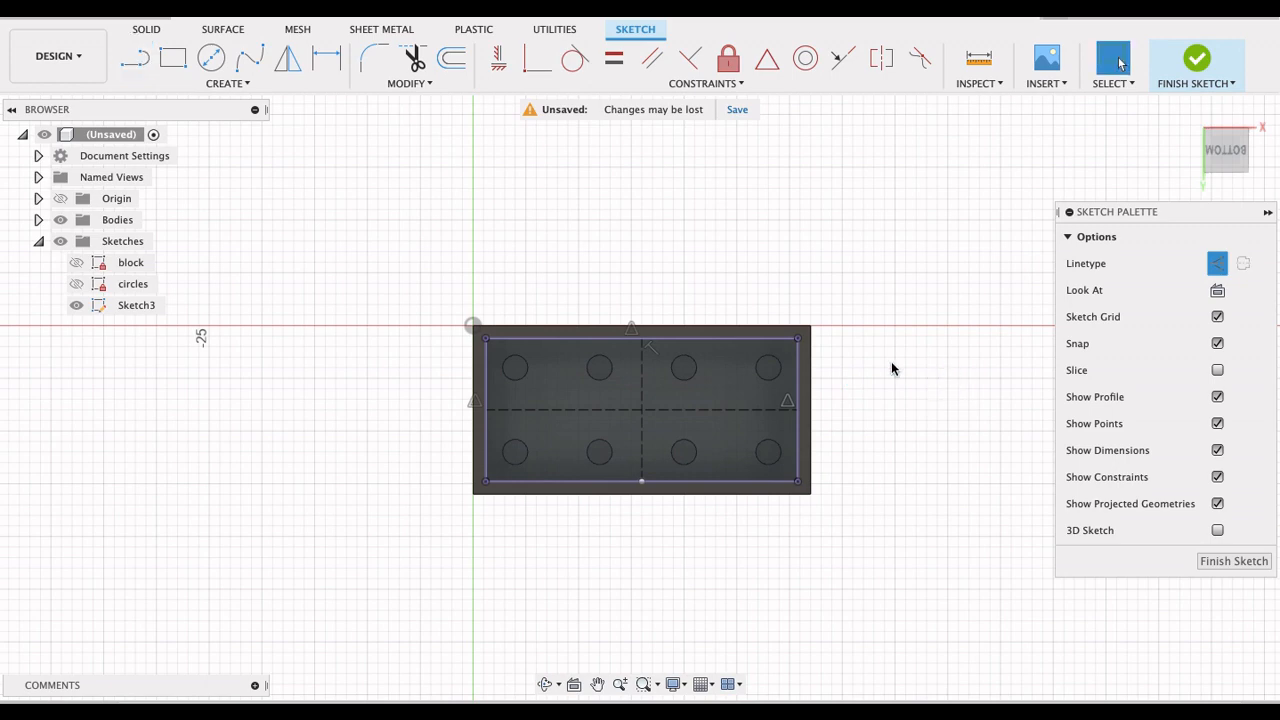
Step: Draw a normal, non-construction circle centred where the two centerlines cross and dimension its diameter to 4.8 mm
{"action": "left_click", "coordinate": [210, 57]}
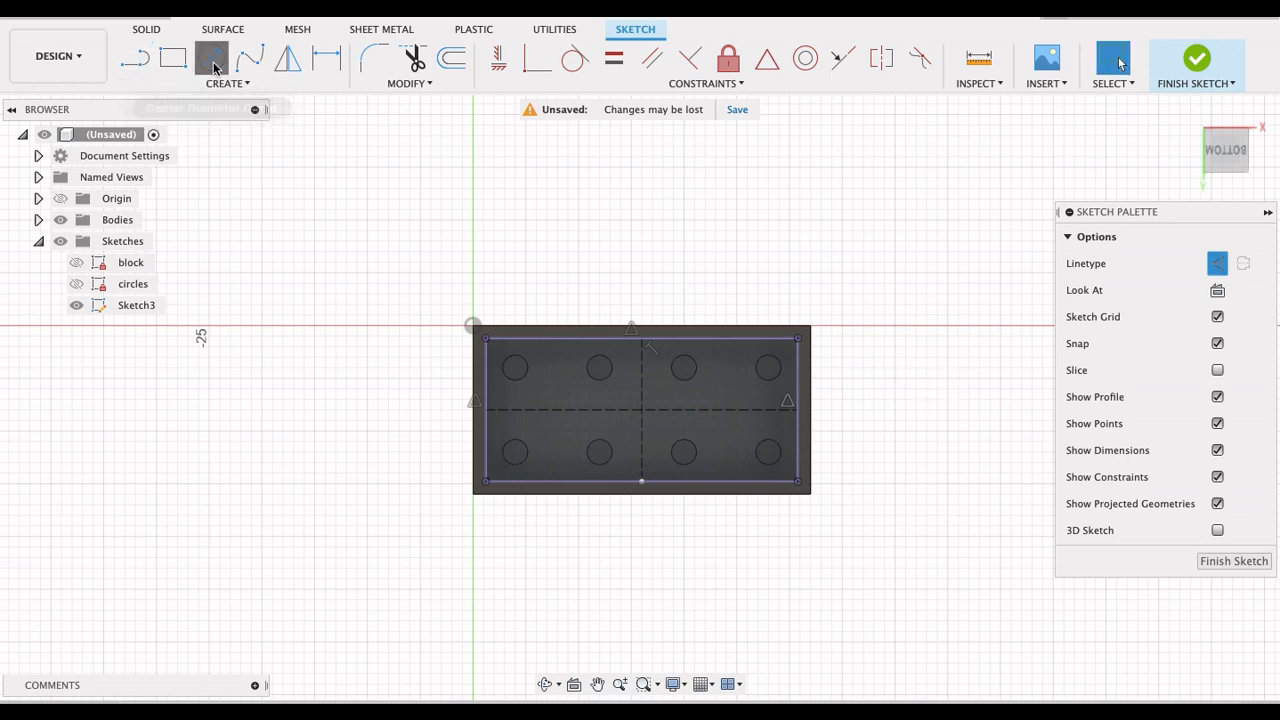
{"action": "left_click", "coordinate": [642, 410]}
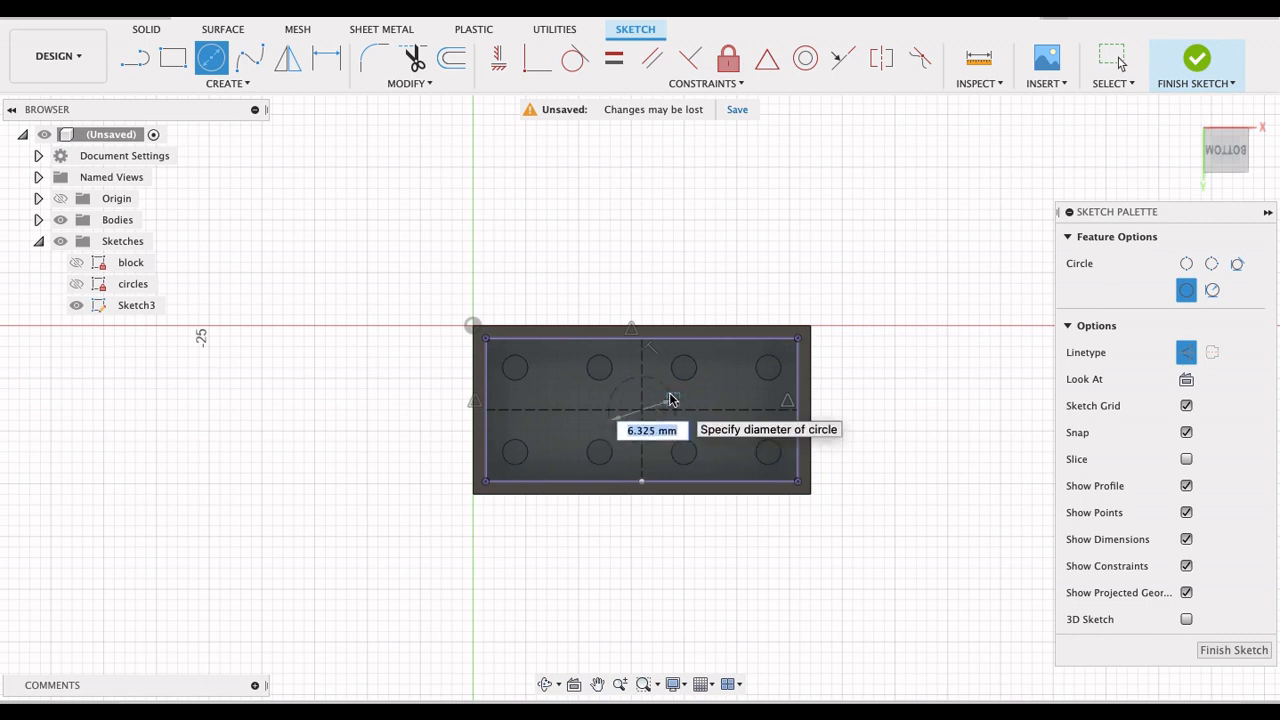
{"action": "left_click", "coordinate": [1186, 352]}
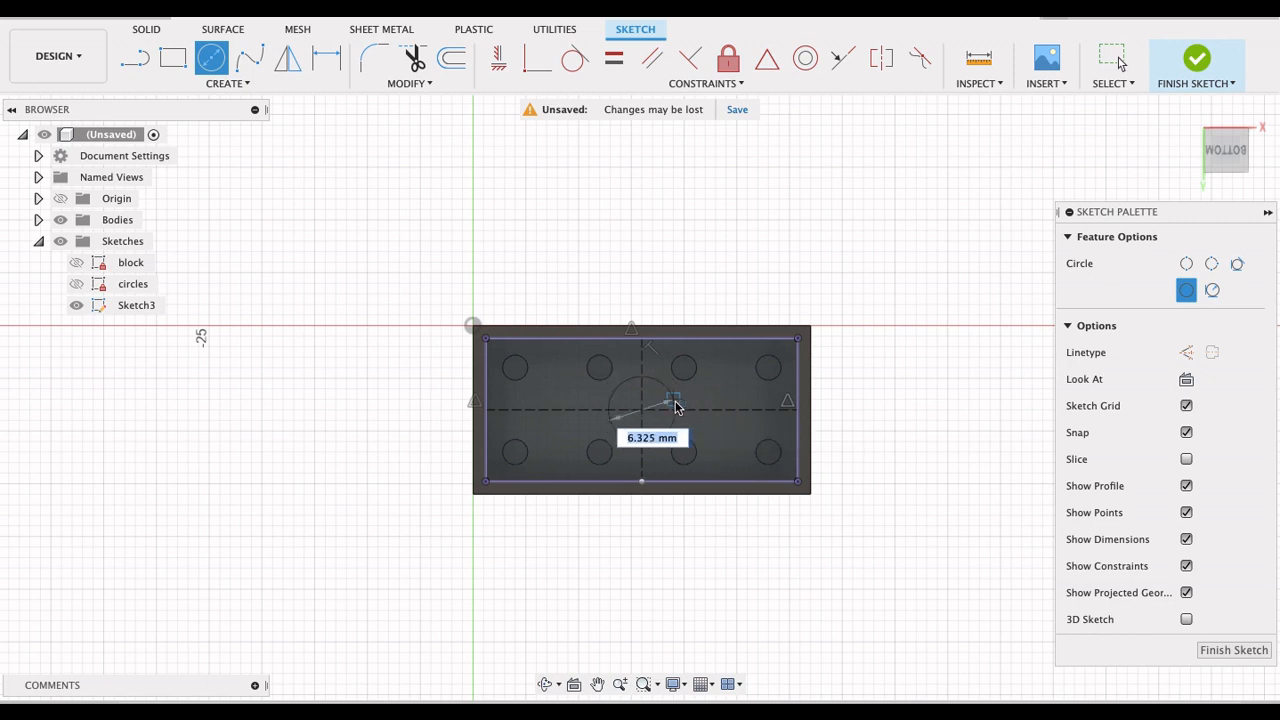
{"action": "key", "text": "Return"}
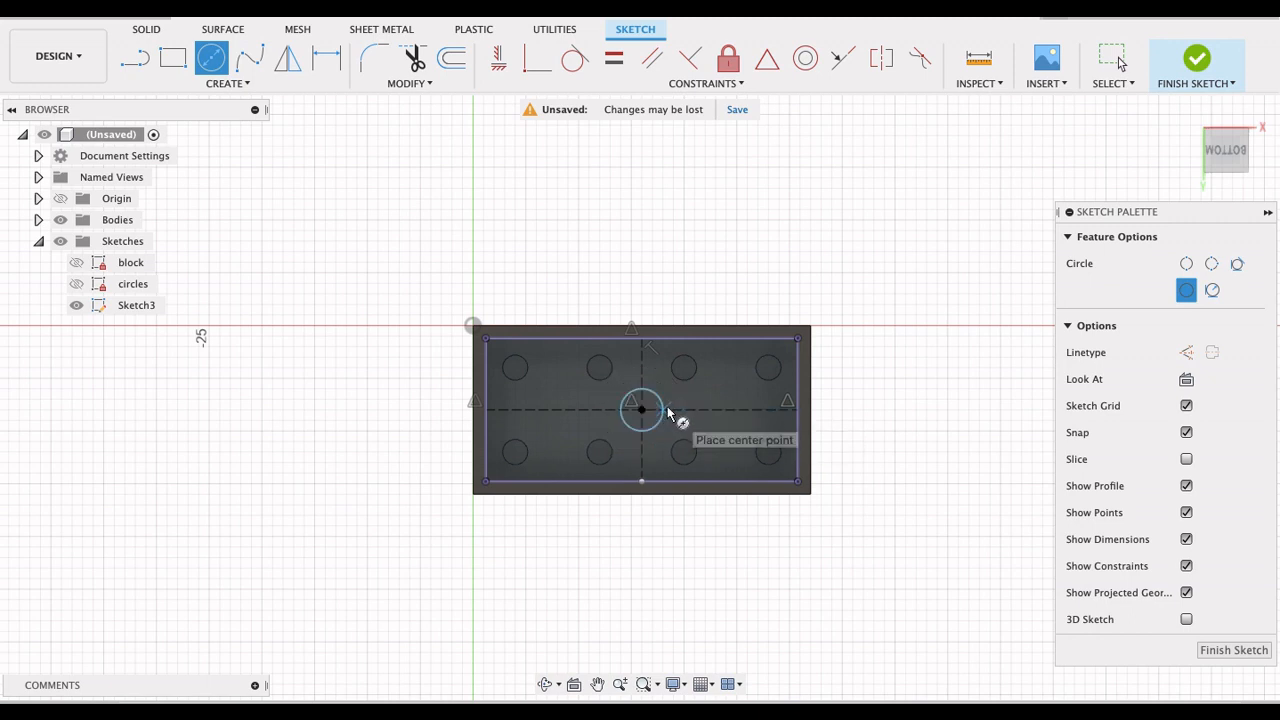
{"action": "key", "text": "d"}
{"action": "left_click", "coordinate": [663, 414]}
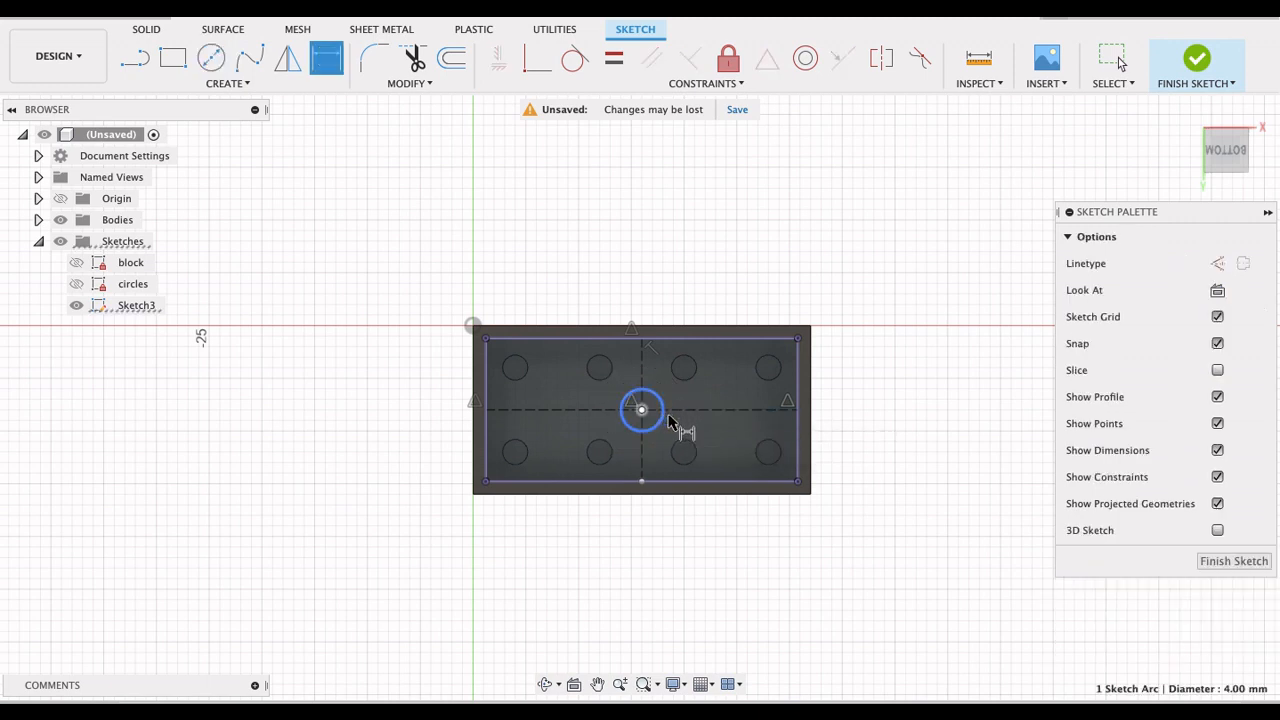
{"action": "left_click", "coordinate": [697, 422]}
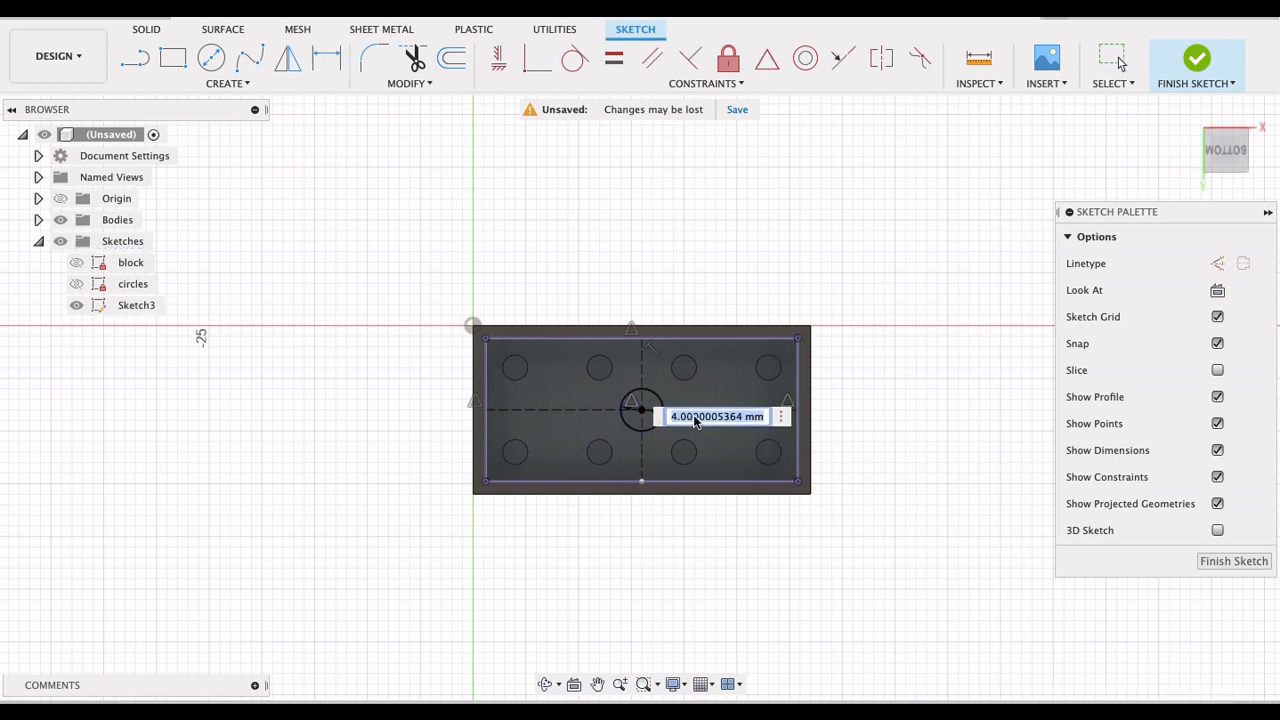
{"action": "type", "text": "4.8"}
{"action": "key", "text": "Return"}
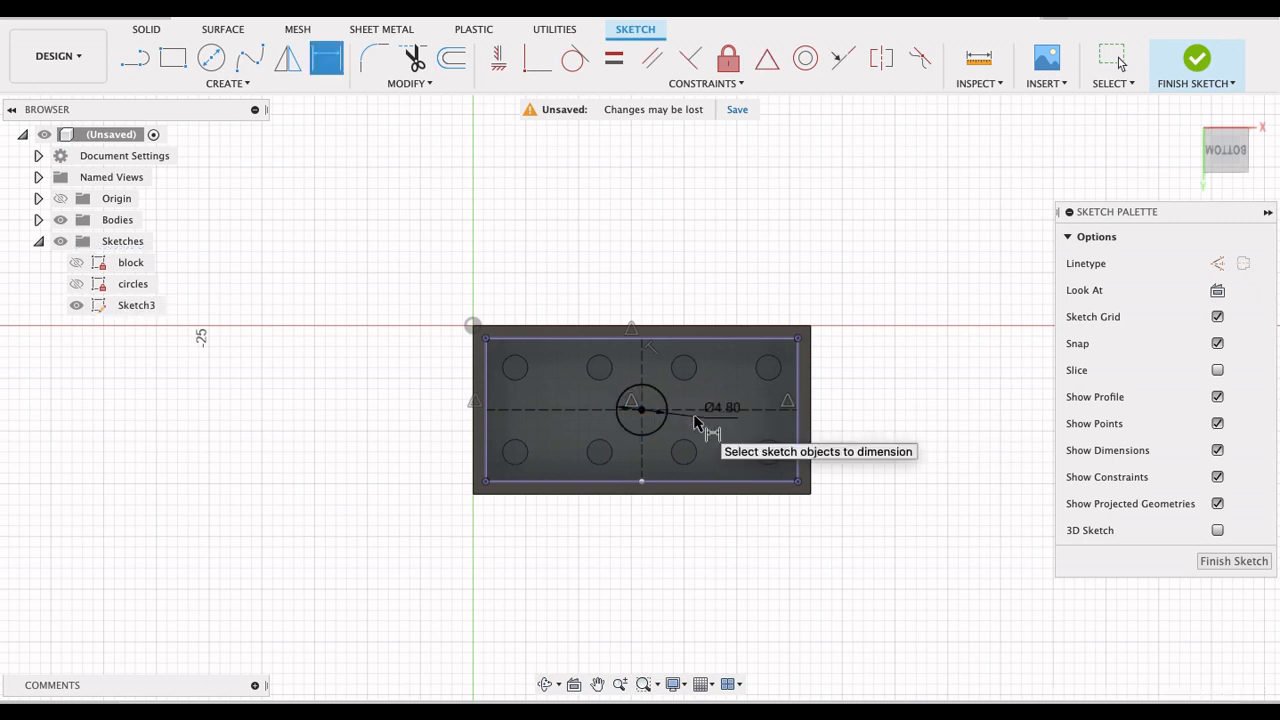
Step: Draw a larger circle concentric with the 4.8 mm circle and dimension its diameter to 6.5 mm
{"action": "left_click", "coordinate": [218, 61]}
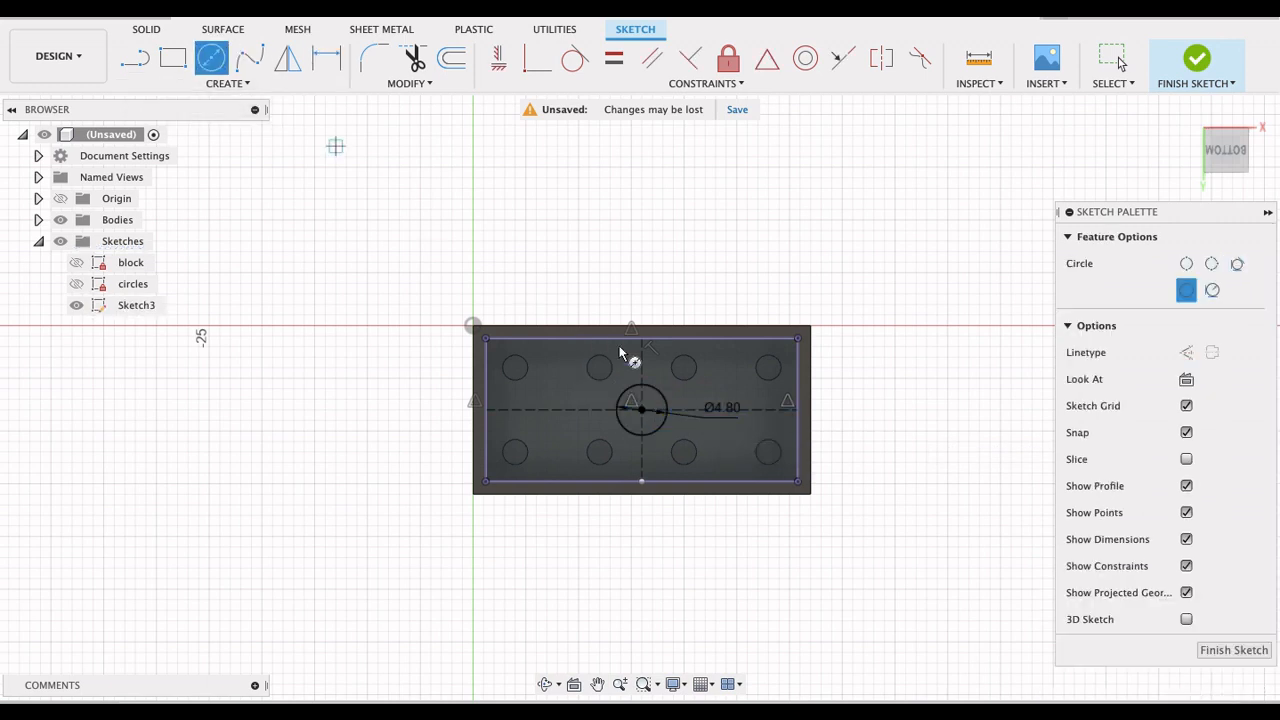
{"action": "left_click", "coordinate": [641, 409]}
{"action": "left_click", "coordinate": [686, 397]}
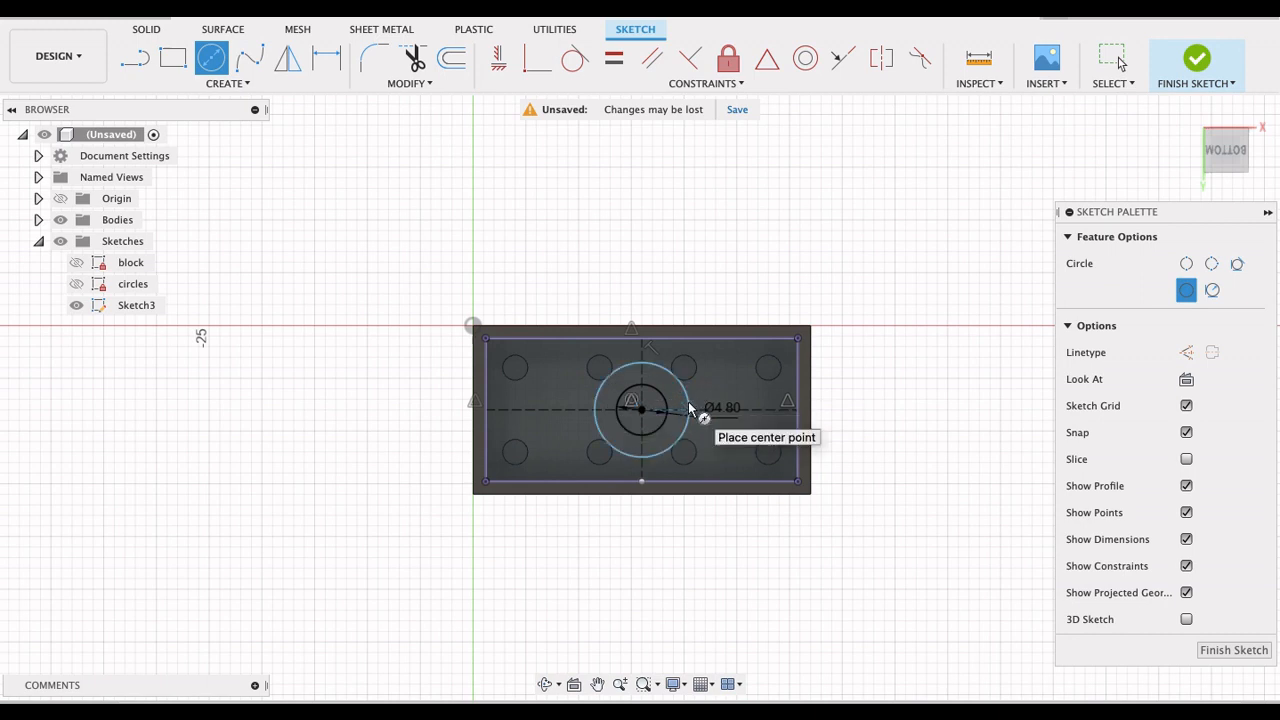
{"action": "key", "text": "d"}
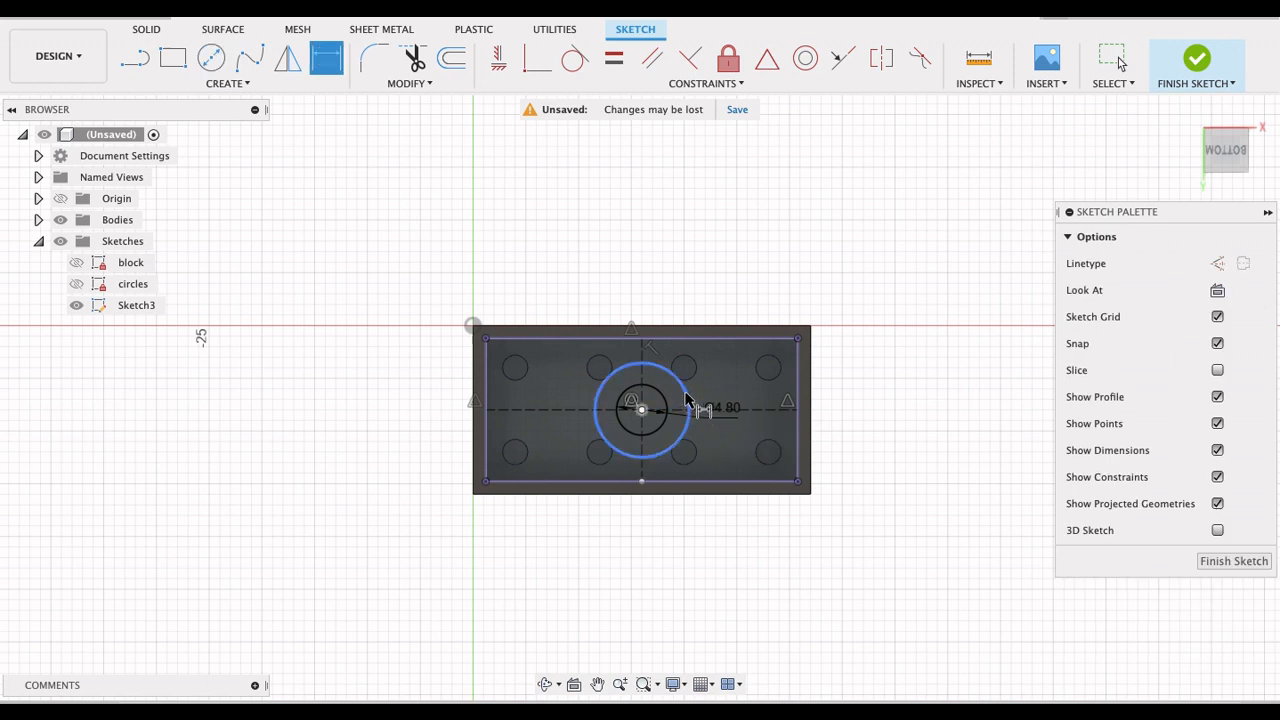
{"action": "left_click", "coordinate": [690, 405]}
{"action": "left_click", "coordinate": [728, 372]}
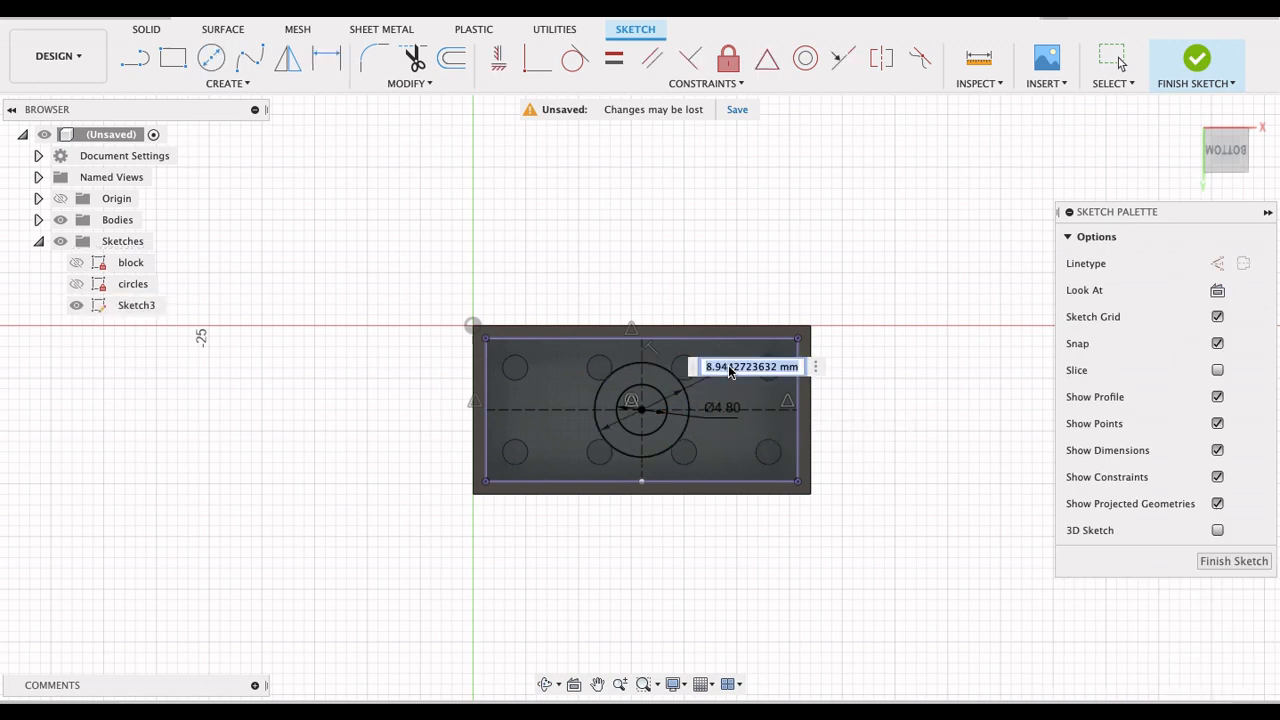
{"action": "type", "text": "6.5"}
{"action": "key", "text": "Return"}
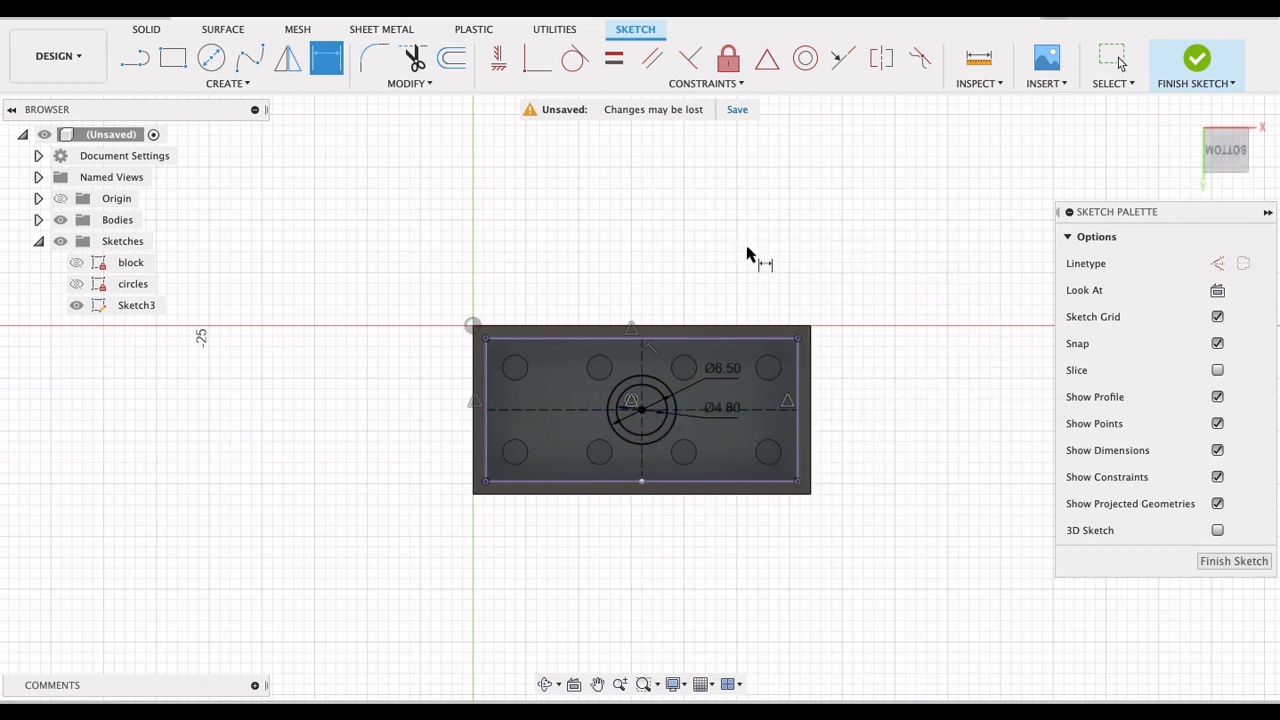
Step: Rectangular-pattern the two concentric circles along positive X with a quantity of 2 and a distance of 8 mm
{"action": "type", "text": "spat"}
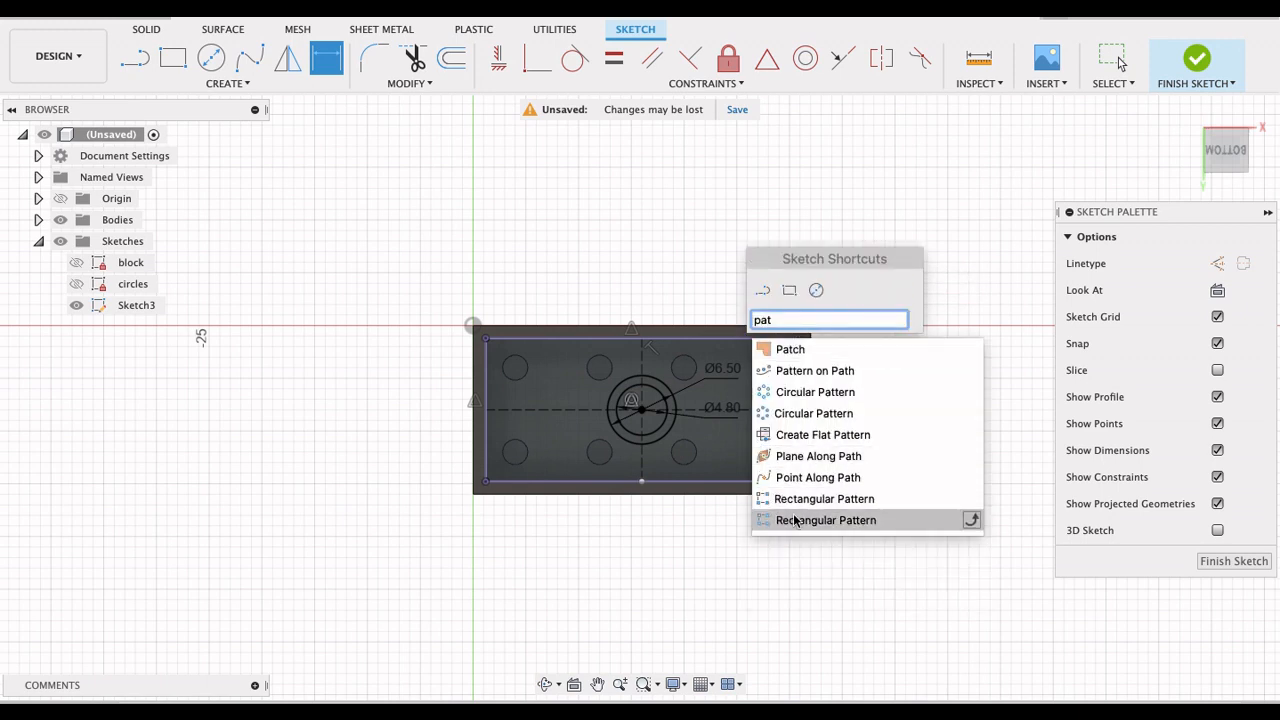
{"action": "left_click", "coordinate": [795, 520]}
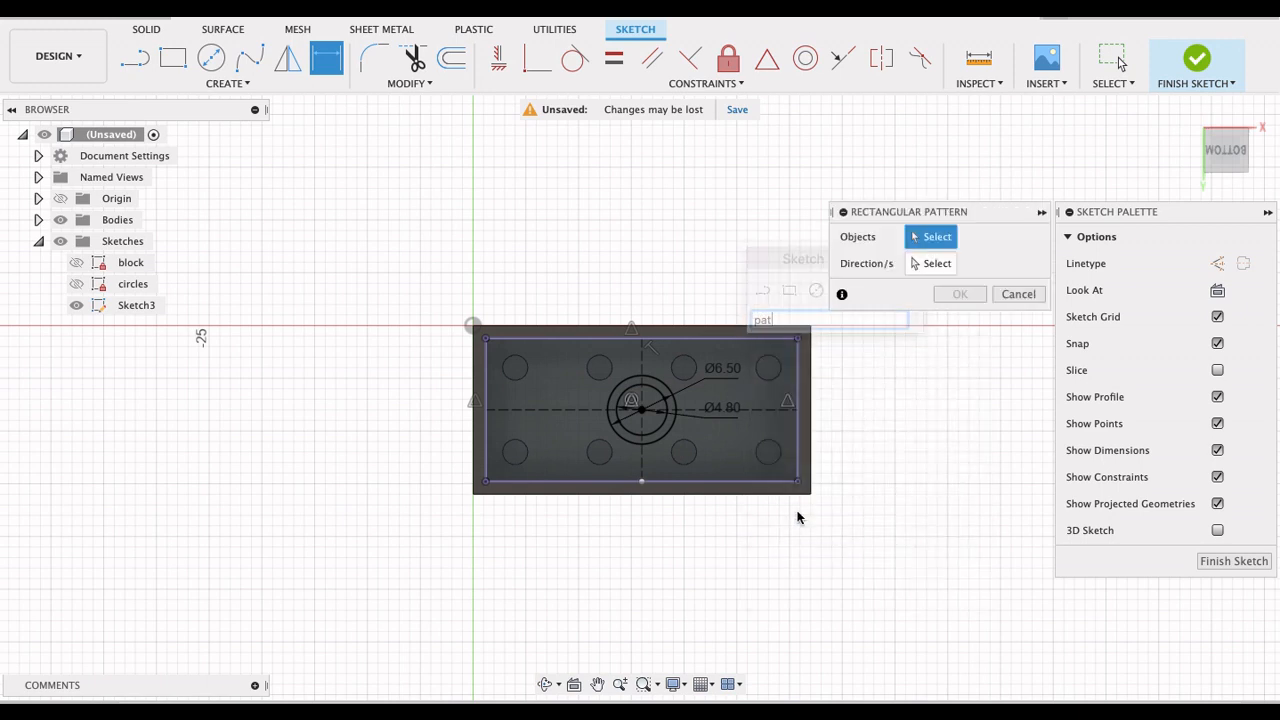
{"action": "left_click", "coordinate": [665, 423]}
{"action": "left_click", "coordinate": [671, 430]}
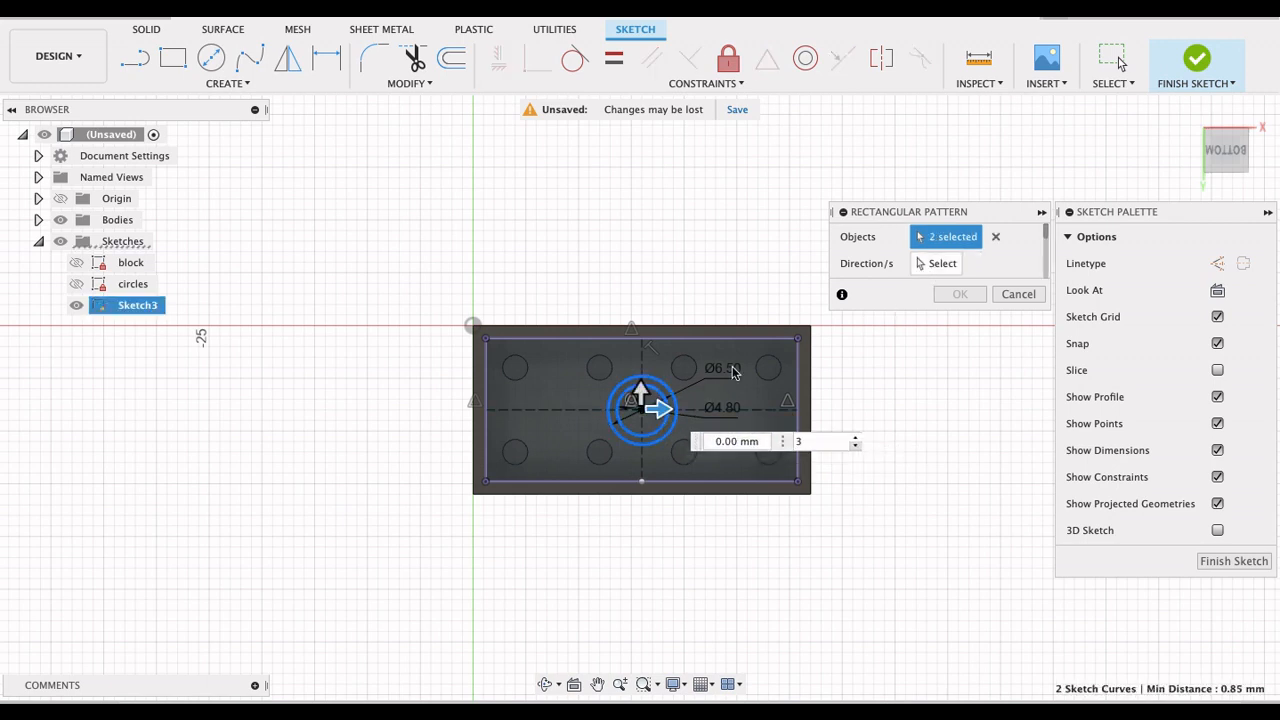
{"action": "left_click_drag", "start_coordinate": [665, 412], "coordinate": [875, 440]}
{"action": "left_click", "coordinate": [943, 455]}
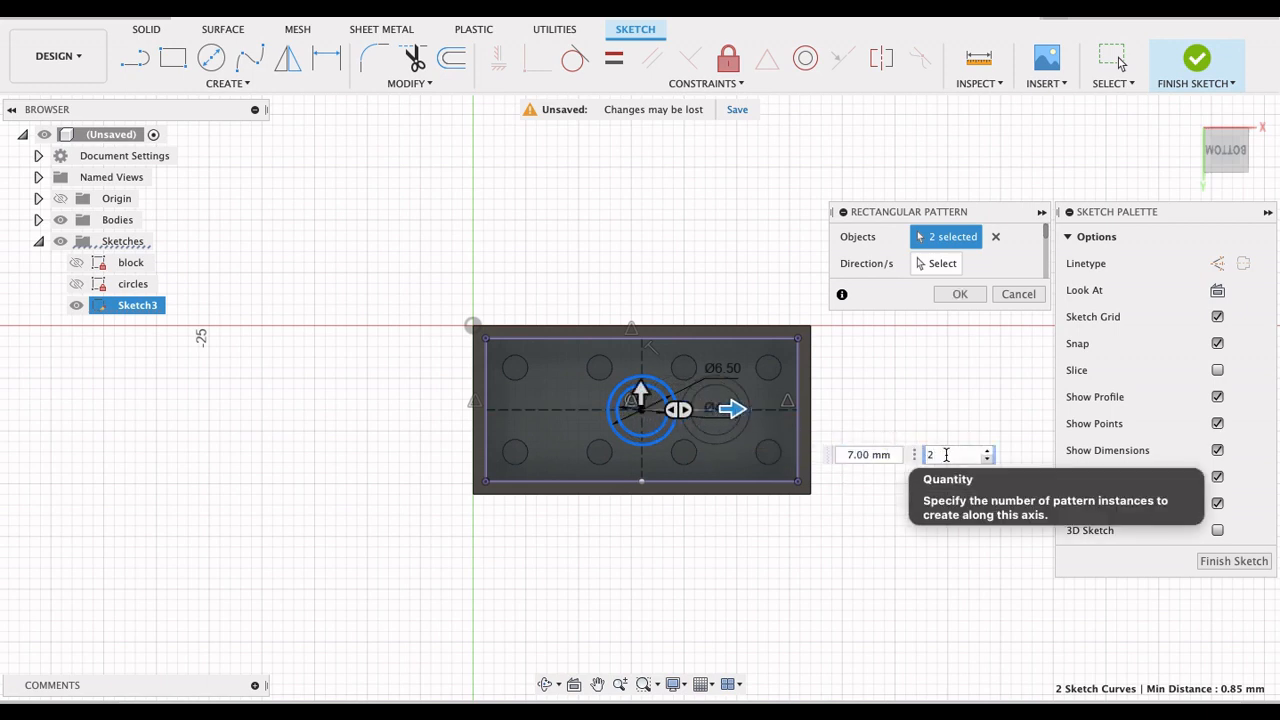
{"action": "left_click", "coordinate": [866, 455]}
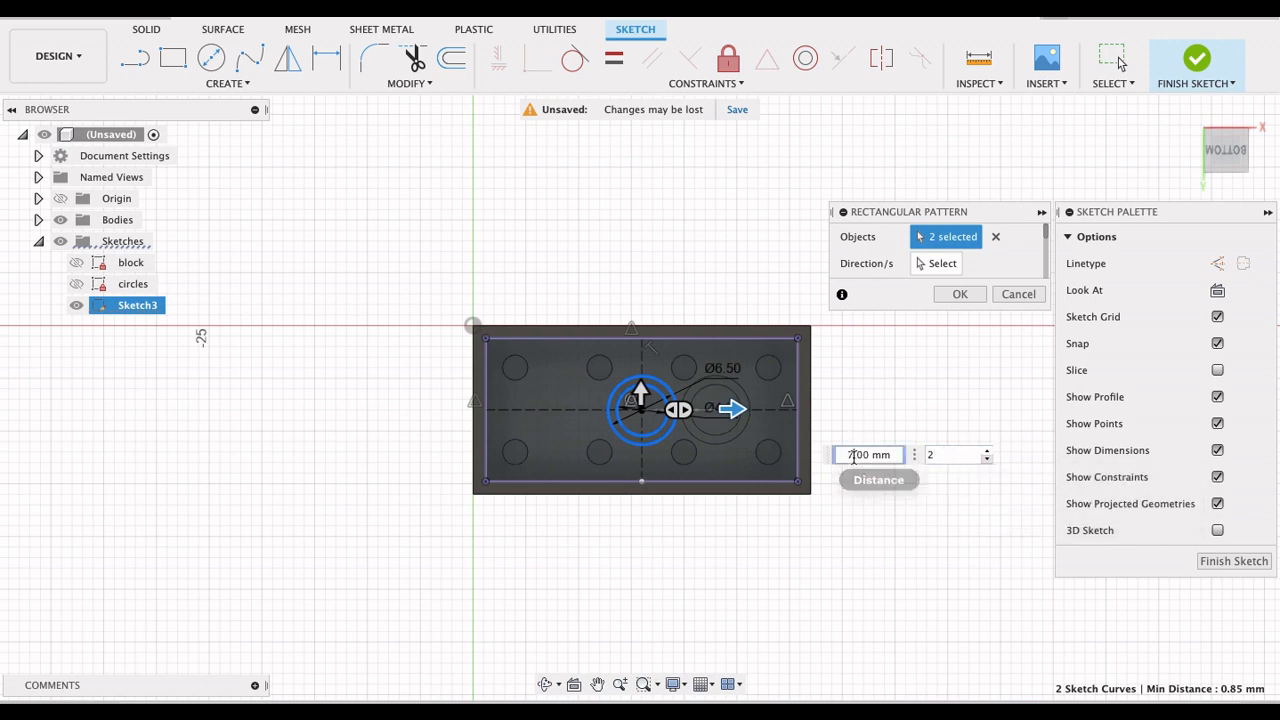
{"action": "type", "text": "8."}
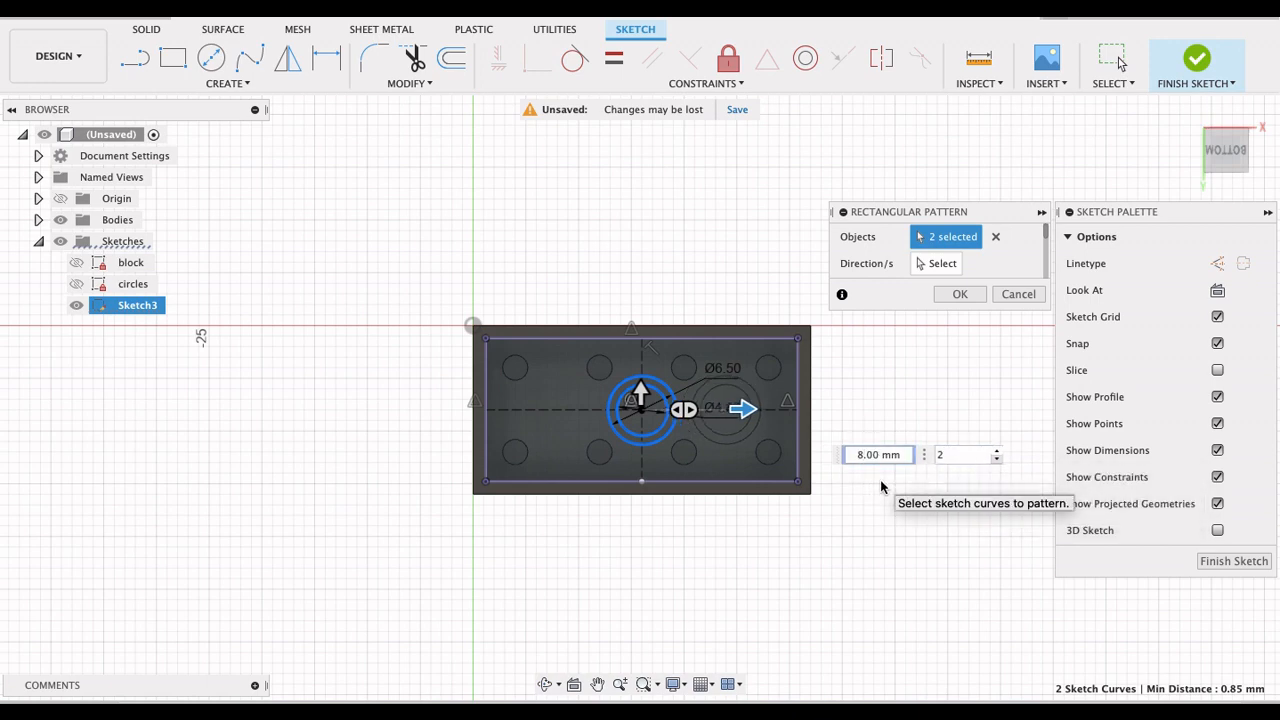
{"action": "scroll", "coordinate": [763, 446], "scroll_direction": "up", "scroll_amount": 2}
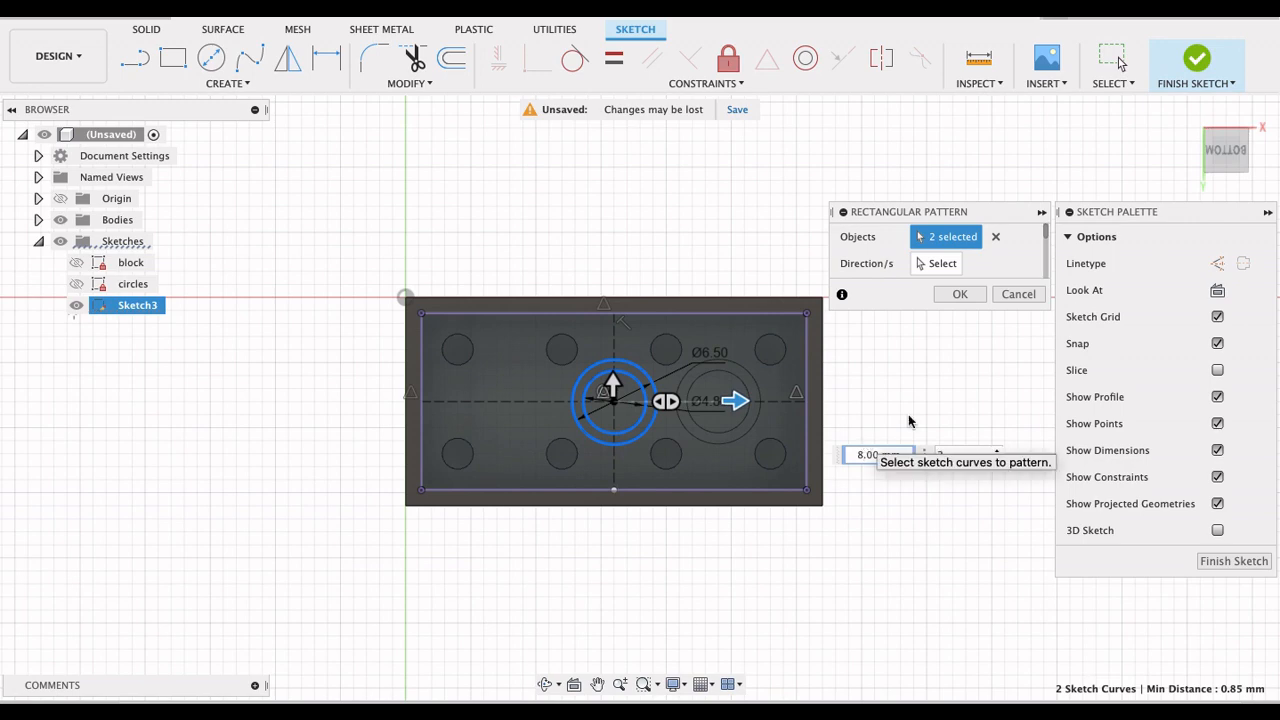
{"action": "left_click", "coordinate": [960, 294]}
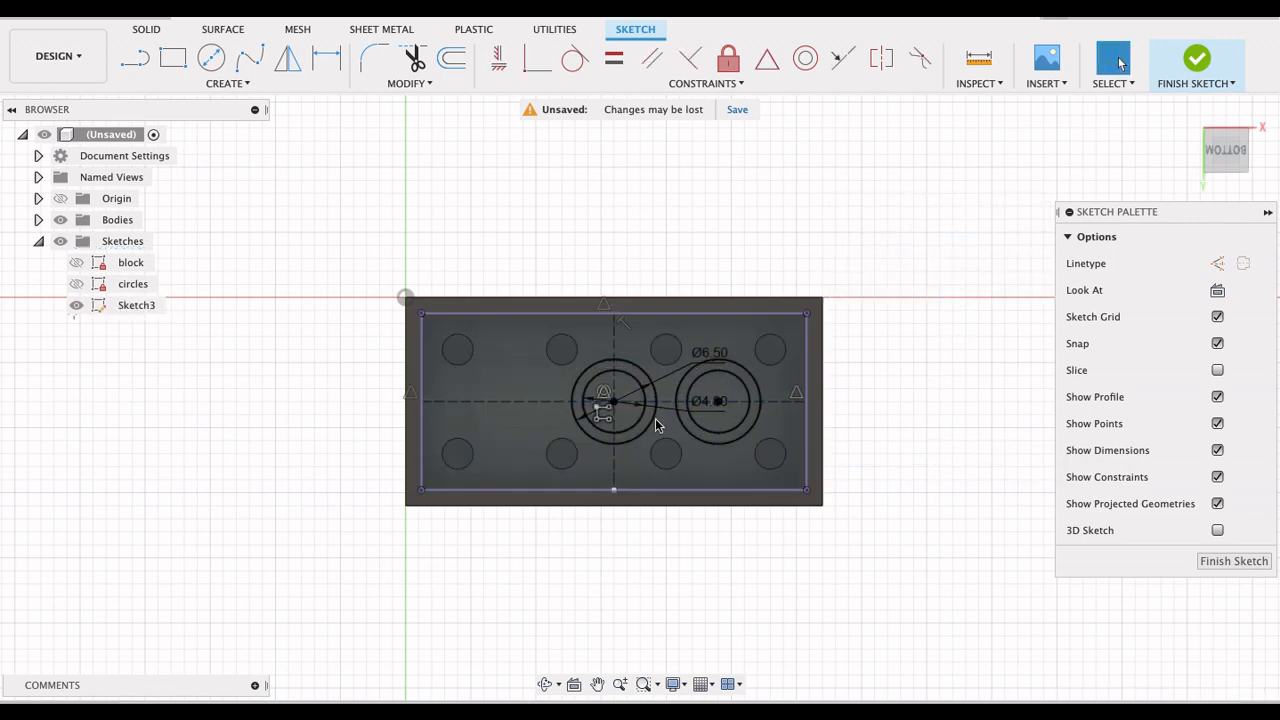
Step: Rectangular-pattern the two central circles the opposite way, along negative X, with a quantity of 2 and a distance of -8 mm
{"action": "type", "text": "s"}
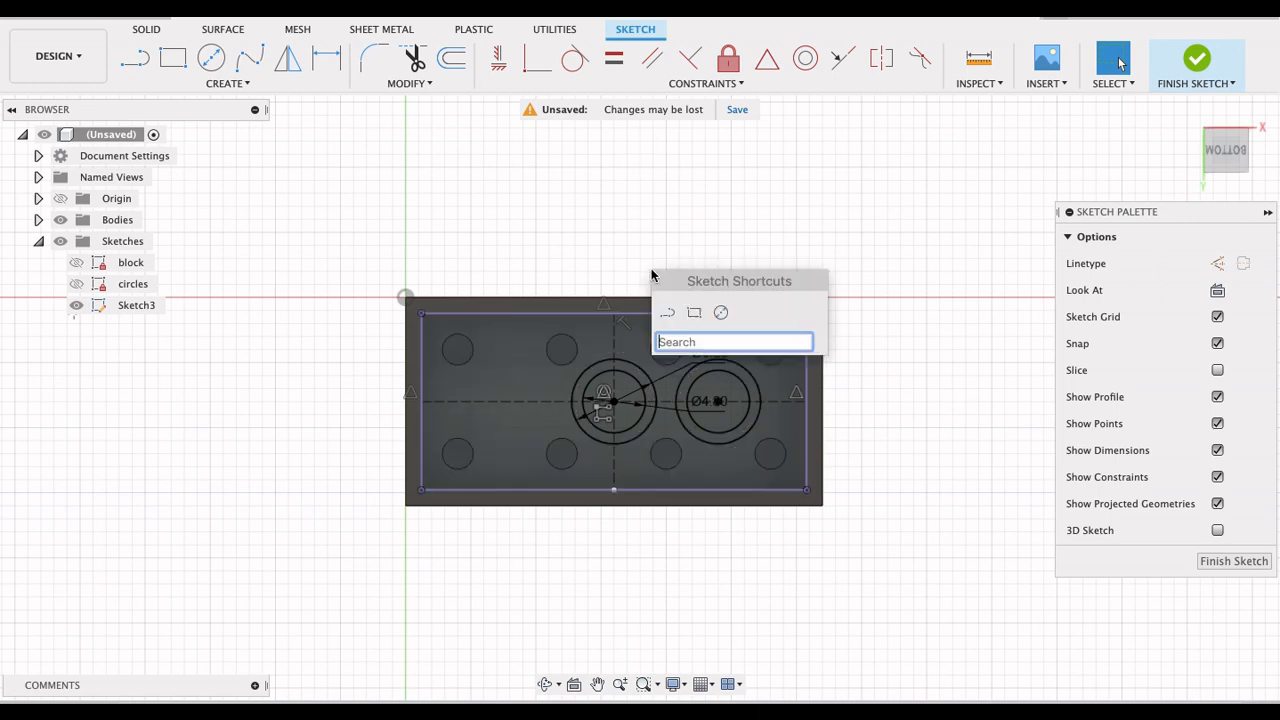
{"action": "type", "text": "patt"}
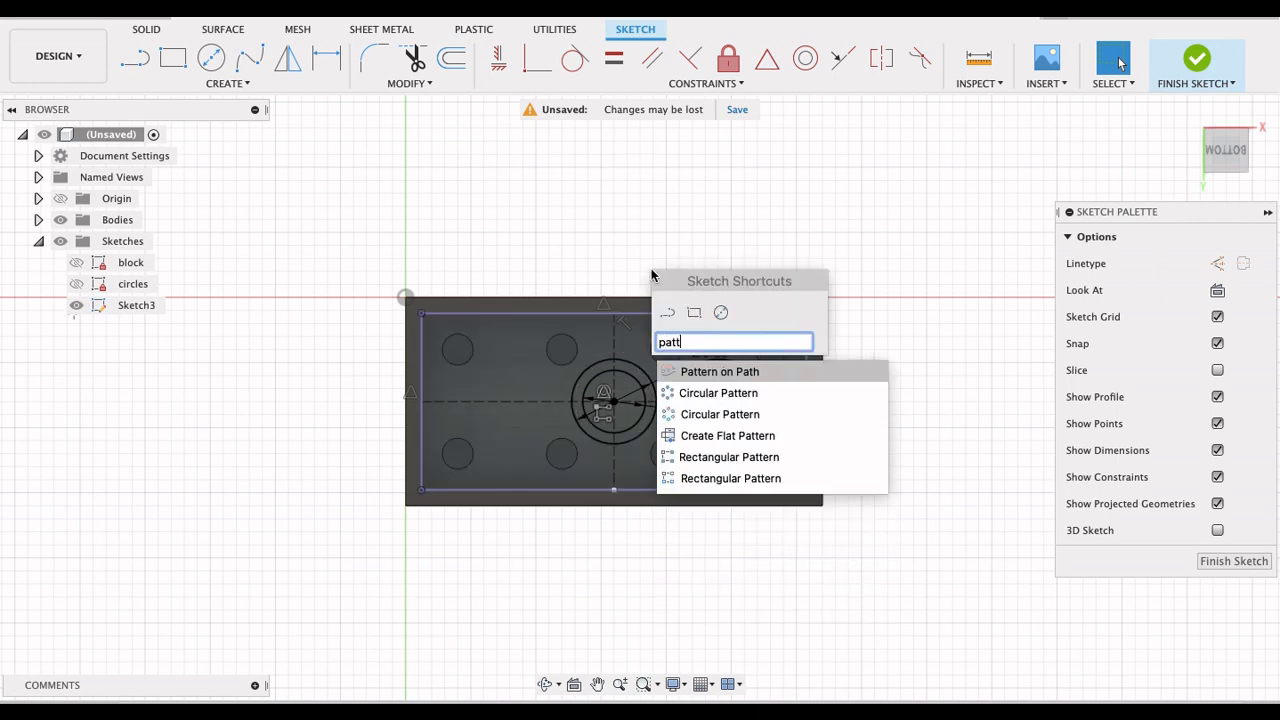
{"action": "left_click", "coordinate": [720, 479]}
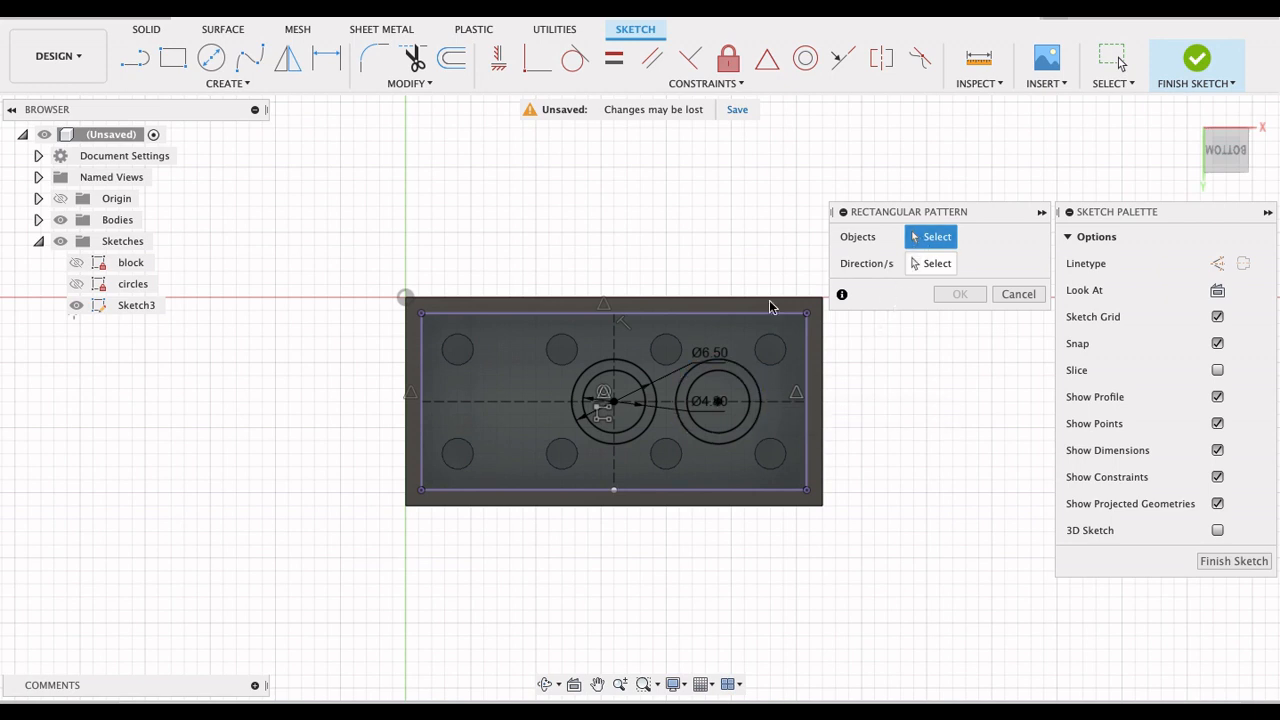
{"action": "left_click", "coordinate": [586, 411]}
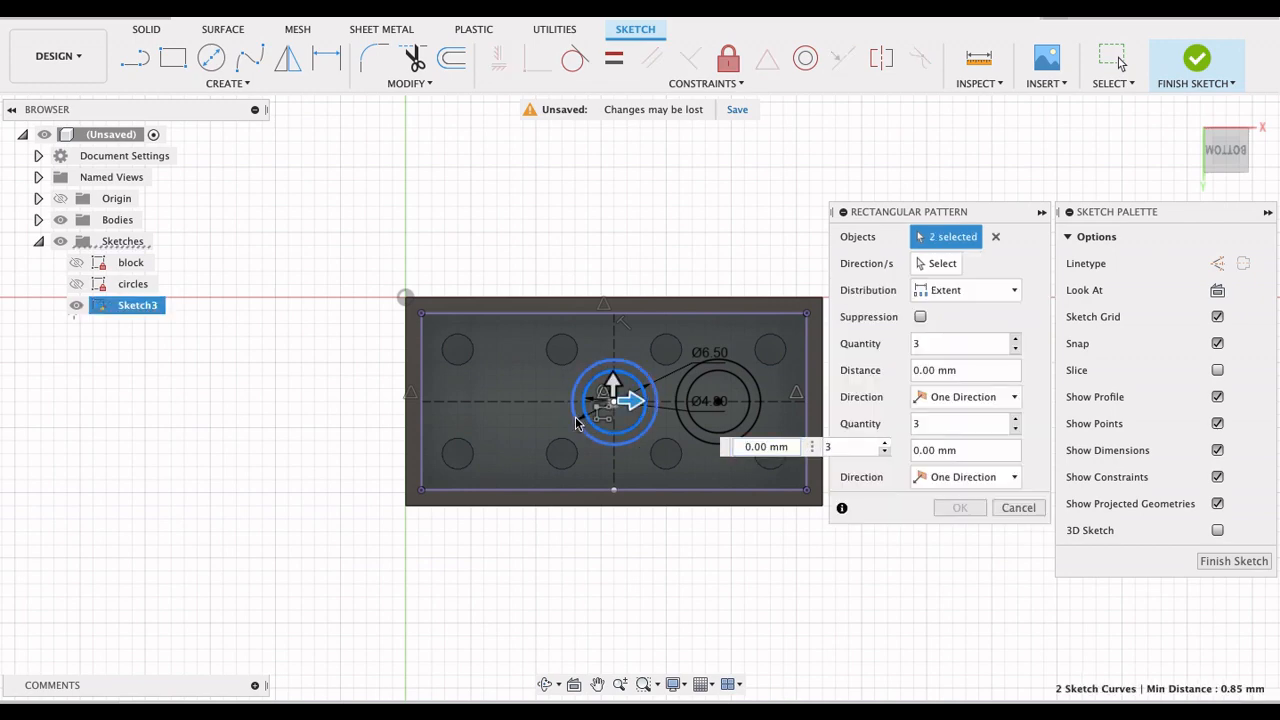
{"action": "left_click_drag", "start_coordinate": [622, 401], "coordinate": [480, 404]}
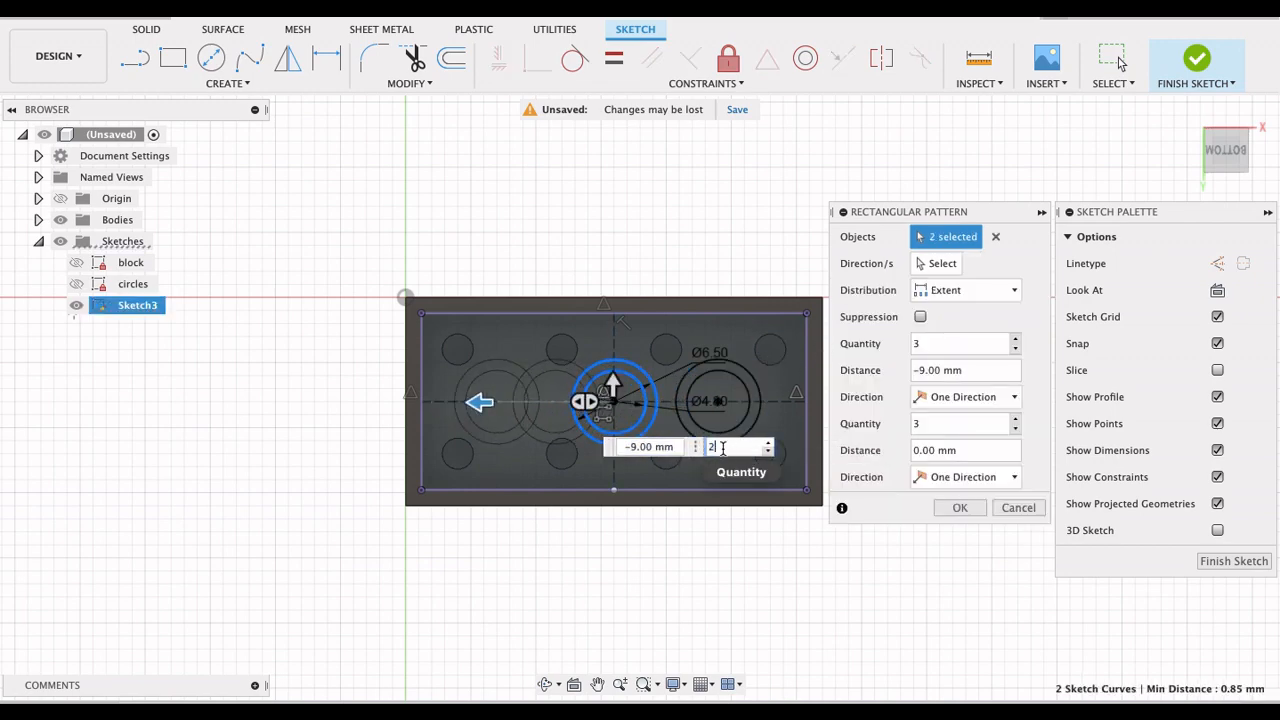
{"action": "left_click", "coordinate": [640, 448]}
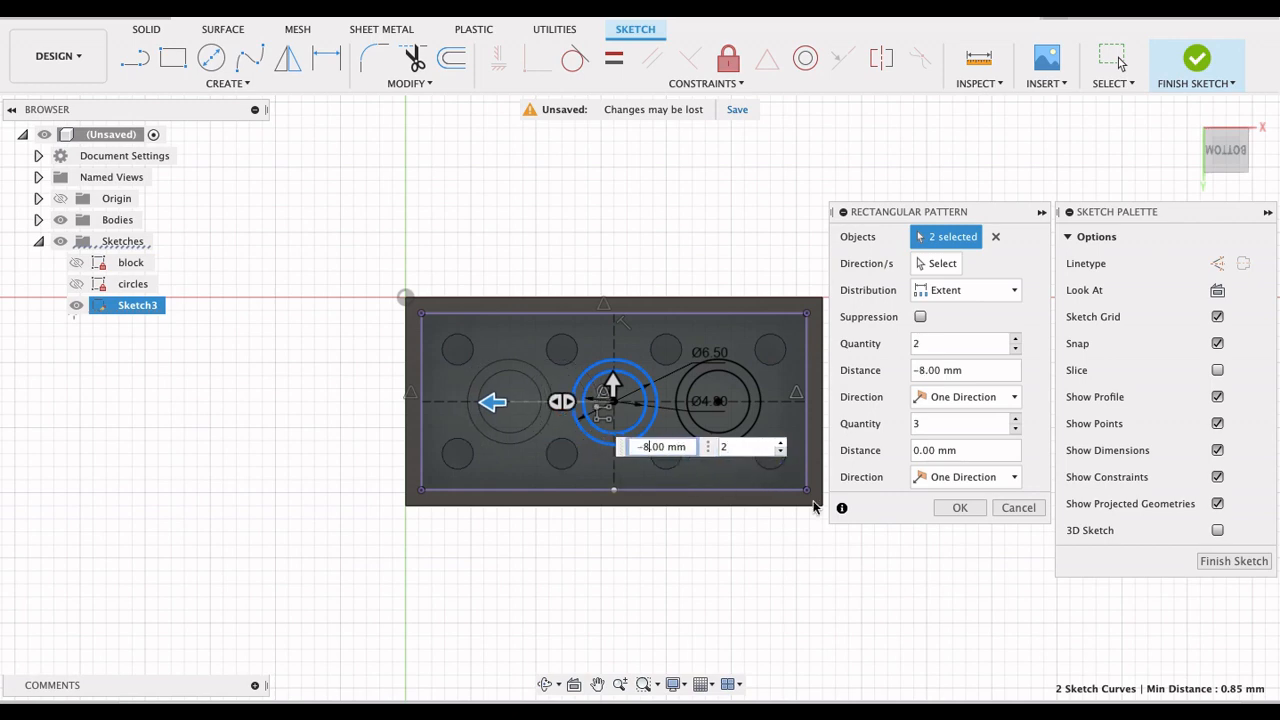
{"action": "left_click", "coordinate": [955, 508]}
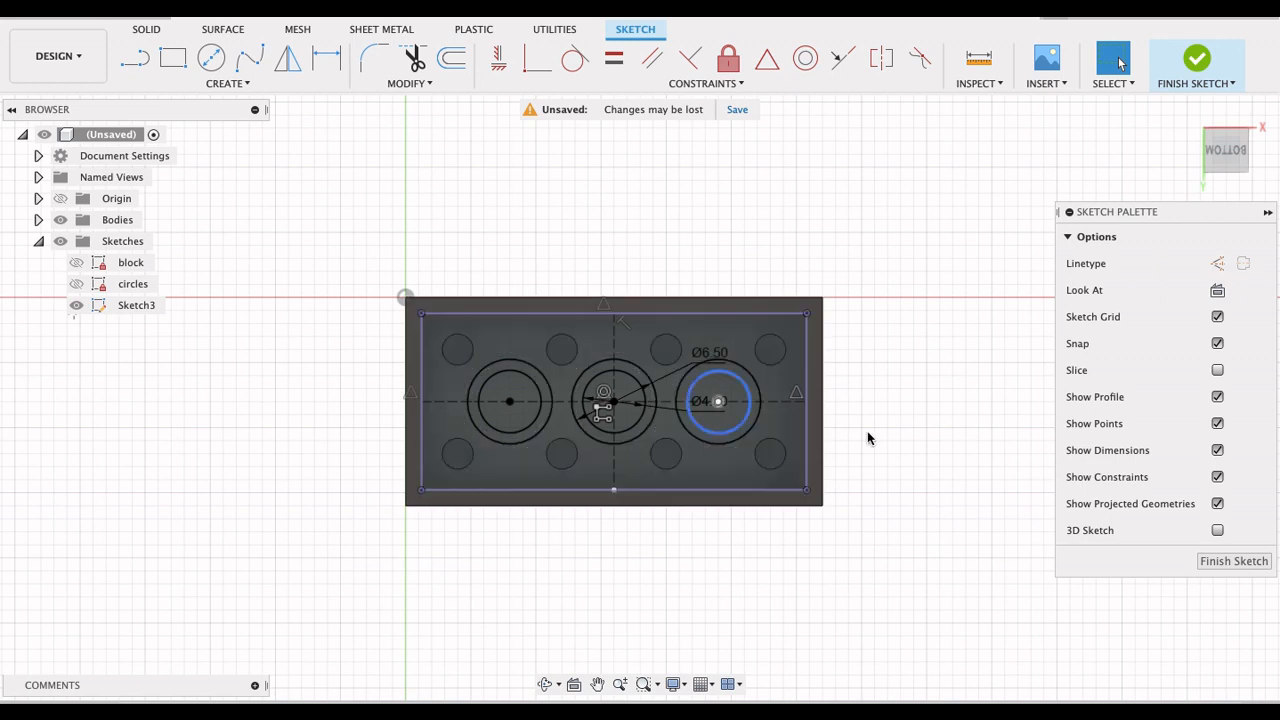
Step: Finish the sketch and extrude the three ring profiles with extent To Object up to the cavity's rim face, using Join
{"action": "left_click", "coordinate": [1220, 562]}
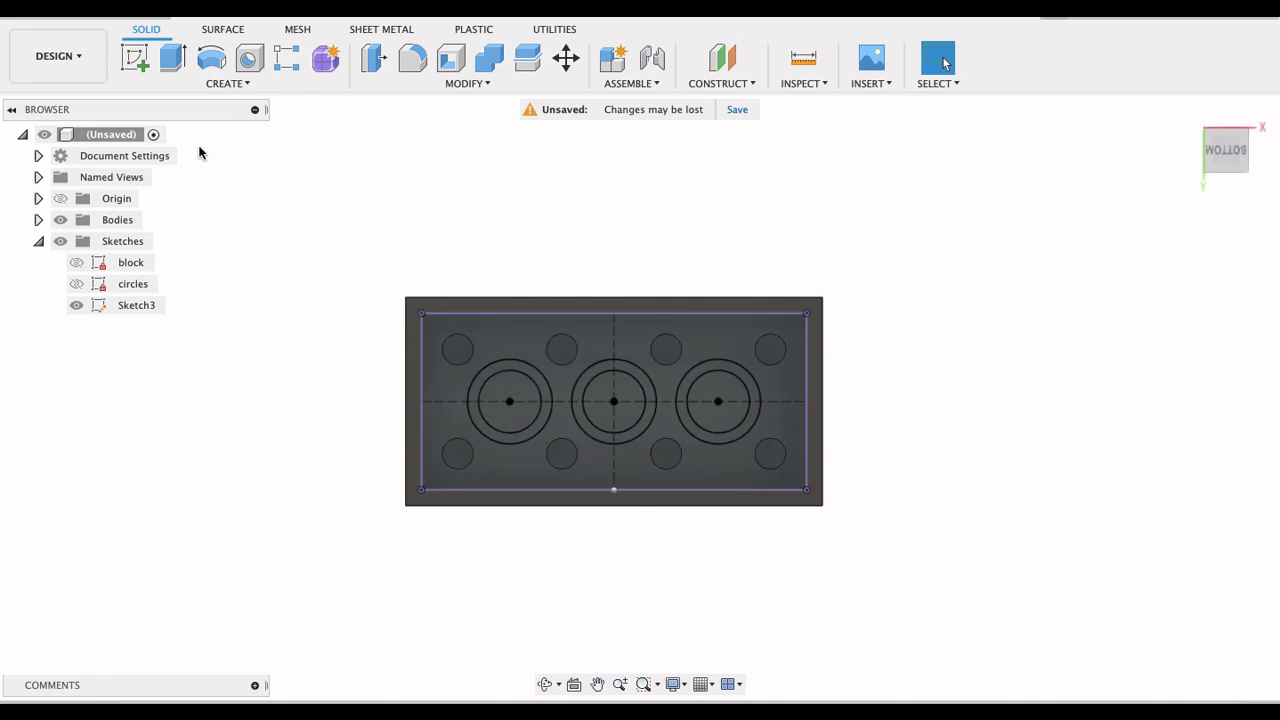
{"action": "left_click", "coordinate": [173, 57]}
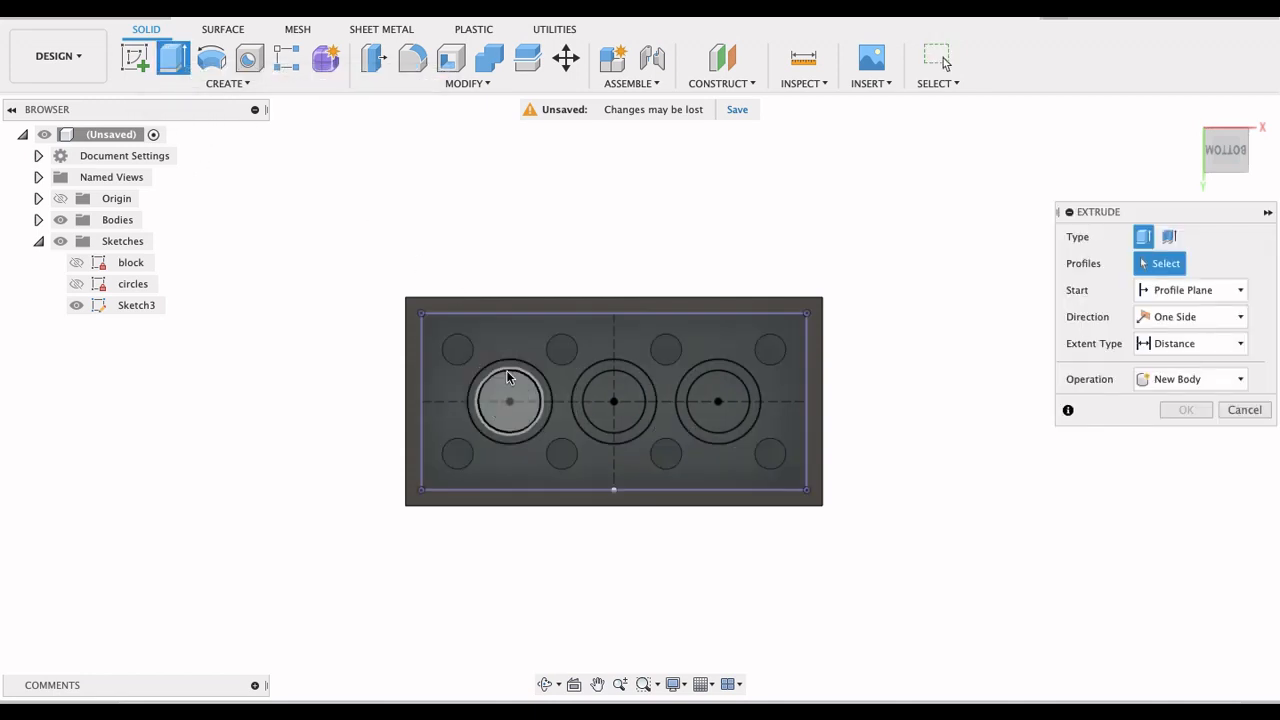
{"action": "left_click", "coordinate": [505, 367]}
{"action": "left_click", "coordinate": [622, 379]}
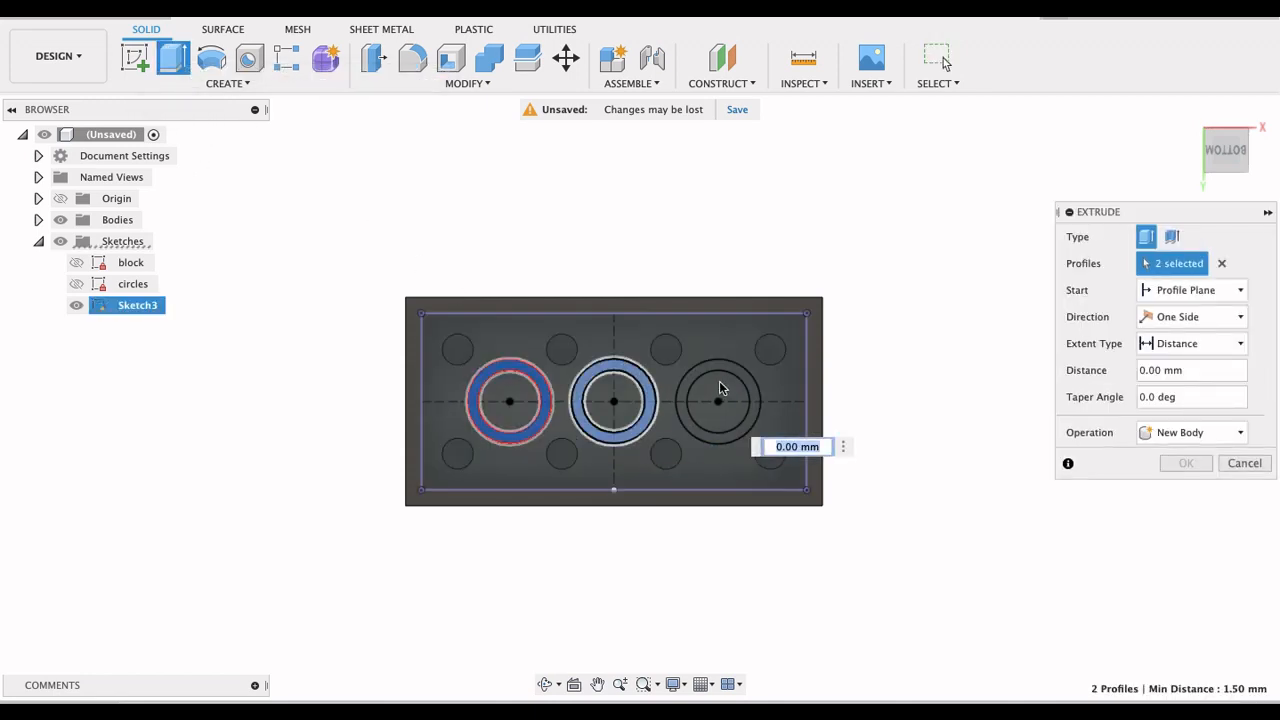
{"action": "left_click", "coordinate": [716, 378]}
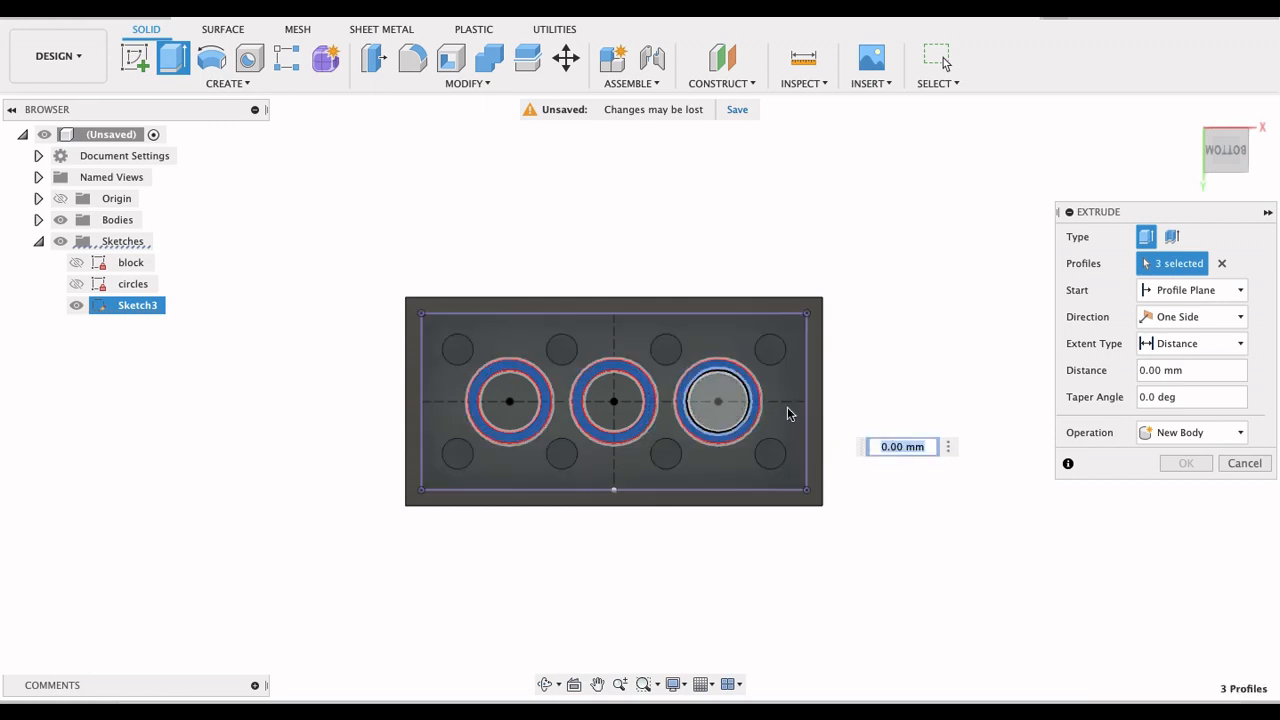
{"action": "left_click", "coordinate": [1171, 345]}
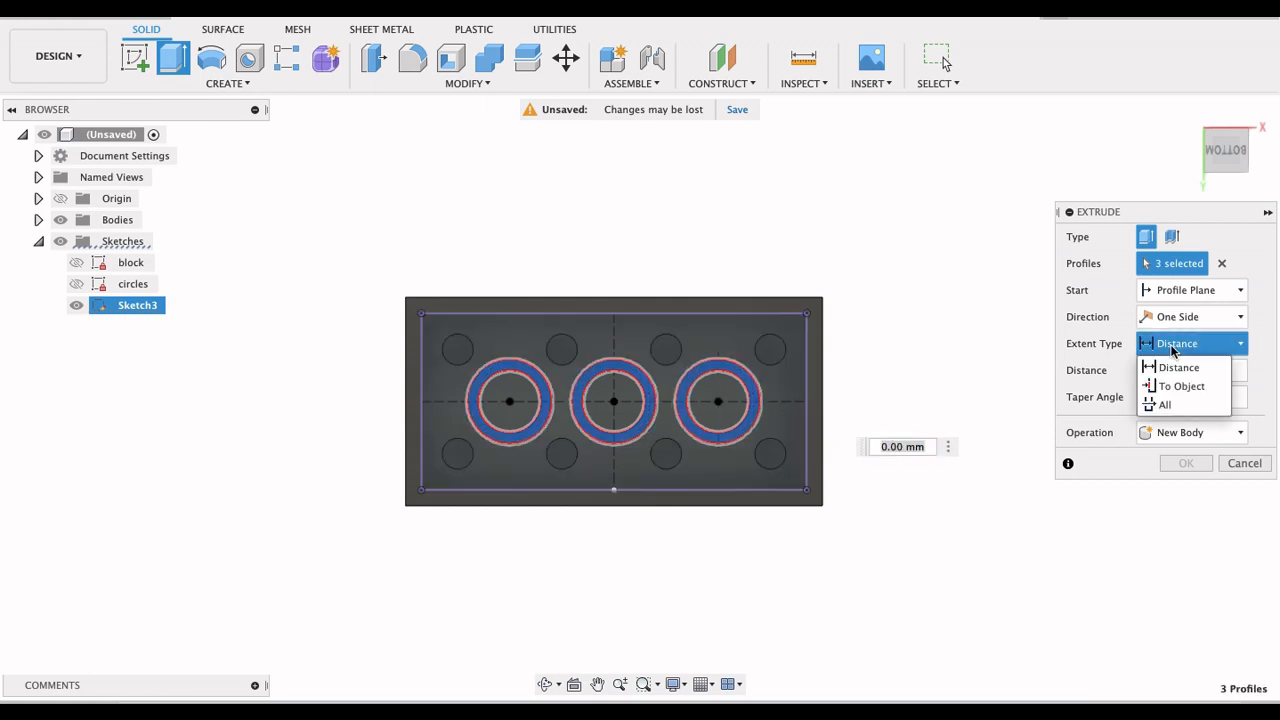
{"action": "left_click", "coordinate": [1180, 387]}
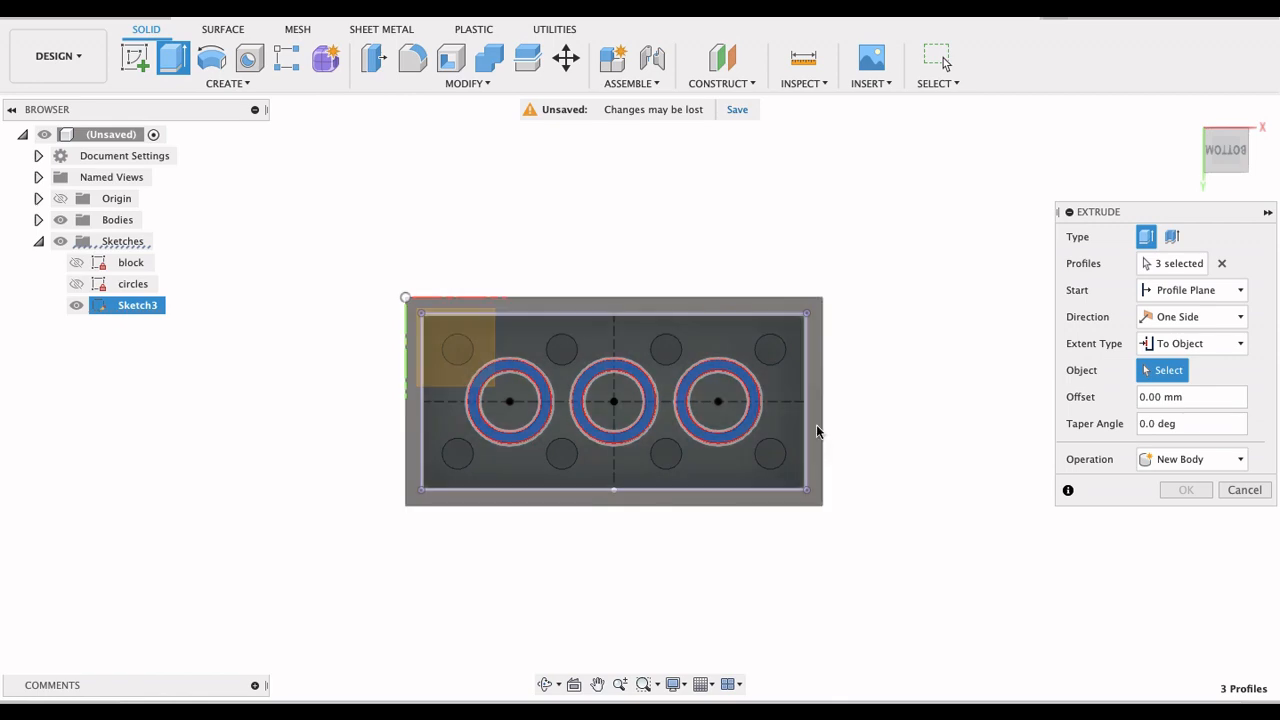
{"action": "left_click", "coordinate": [820, 430]}
{"action": "middle_click_drag", "start_coordinate": [898, 338], "coordinate": [900, 403], "text": "shift"}
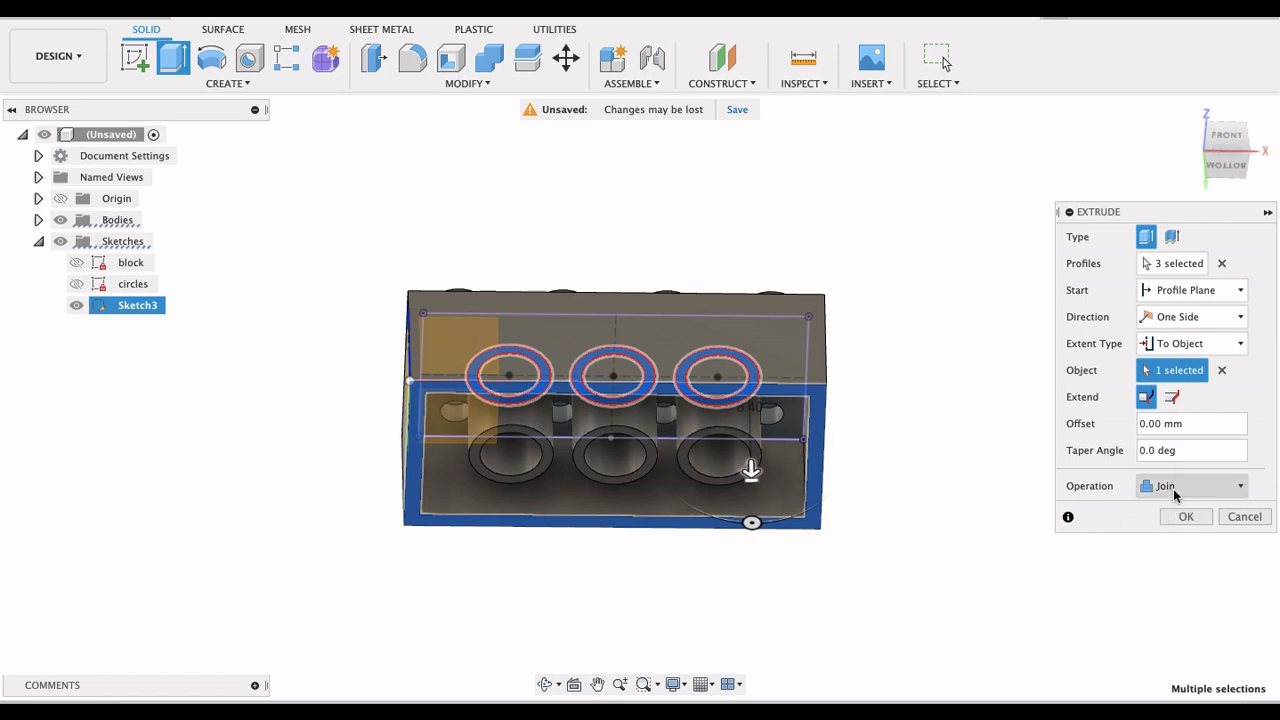
{"action": "left_click", "coordinate": [1185, 517]}
Step: Open the Appearance settings for the brick body and search the appearance library for "plastic"
{"action": "middle_click_drag", "start_coordinate": [946, 463], "coordinate": [913, 560], "text": "shift"}
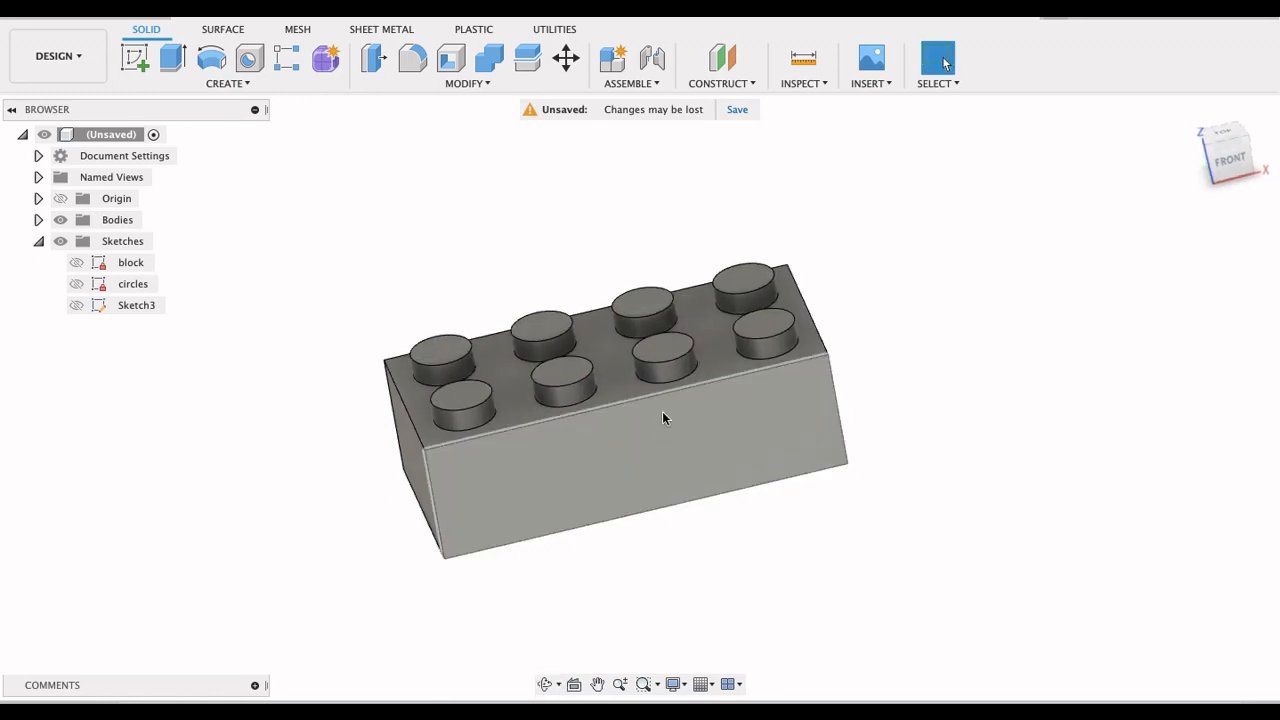
{"action": "left_click", "coordinate": [38, 241]}
{"action": "left_click", "coordinate": [38, 220]}
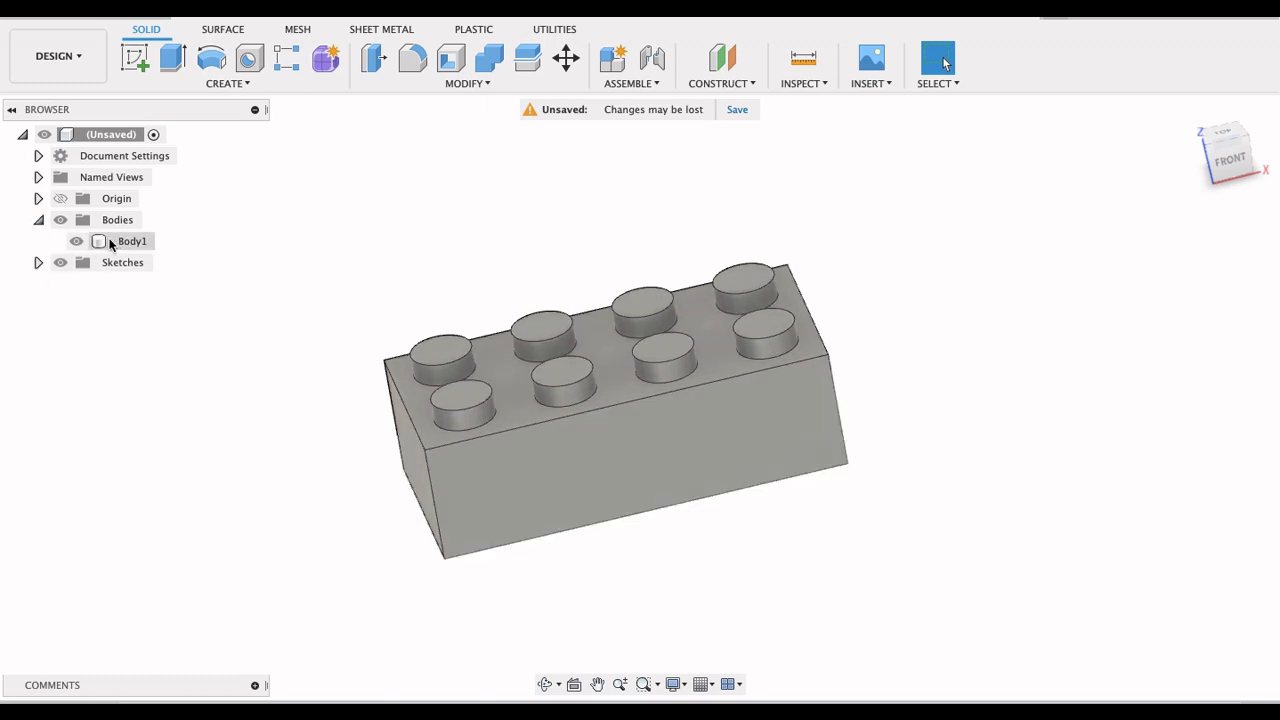
{"action": "right_click", "coordinate": [111, 243]}
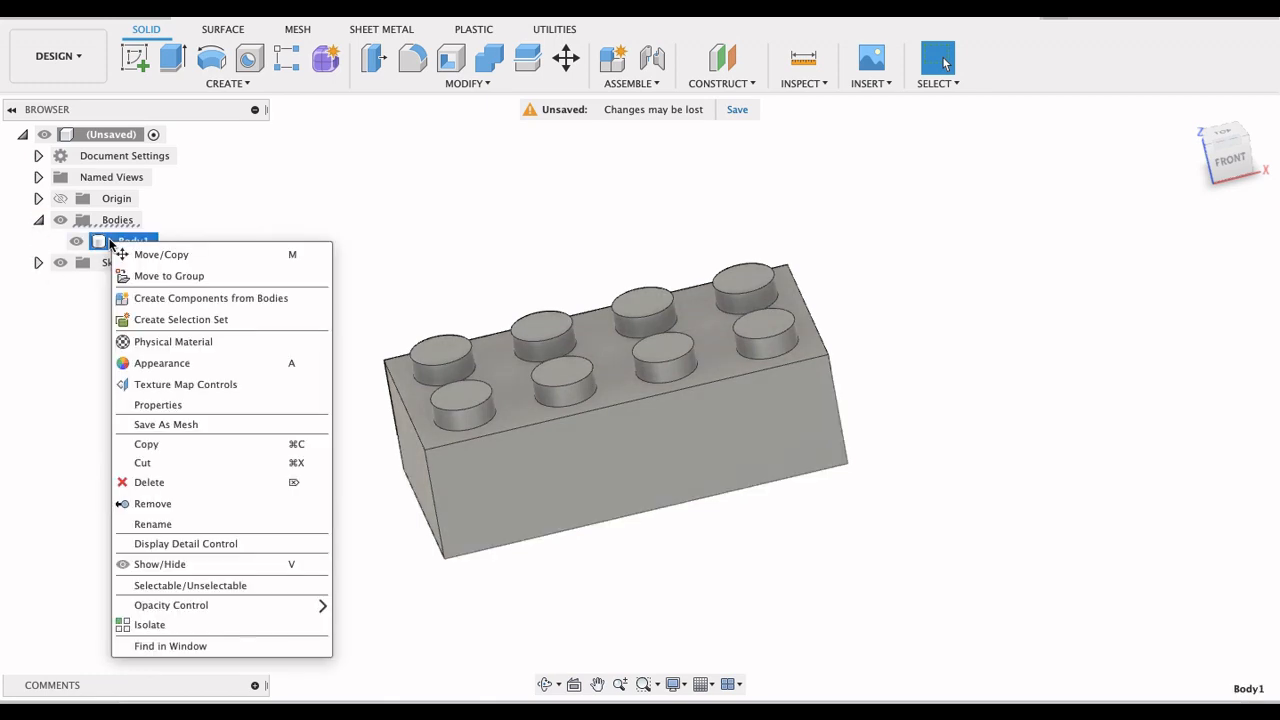
{"action": "left_click", "coordinate": [182, 370]}
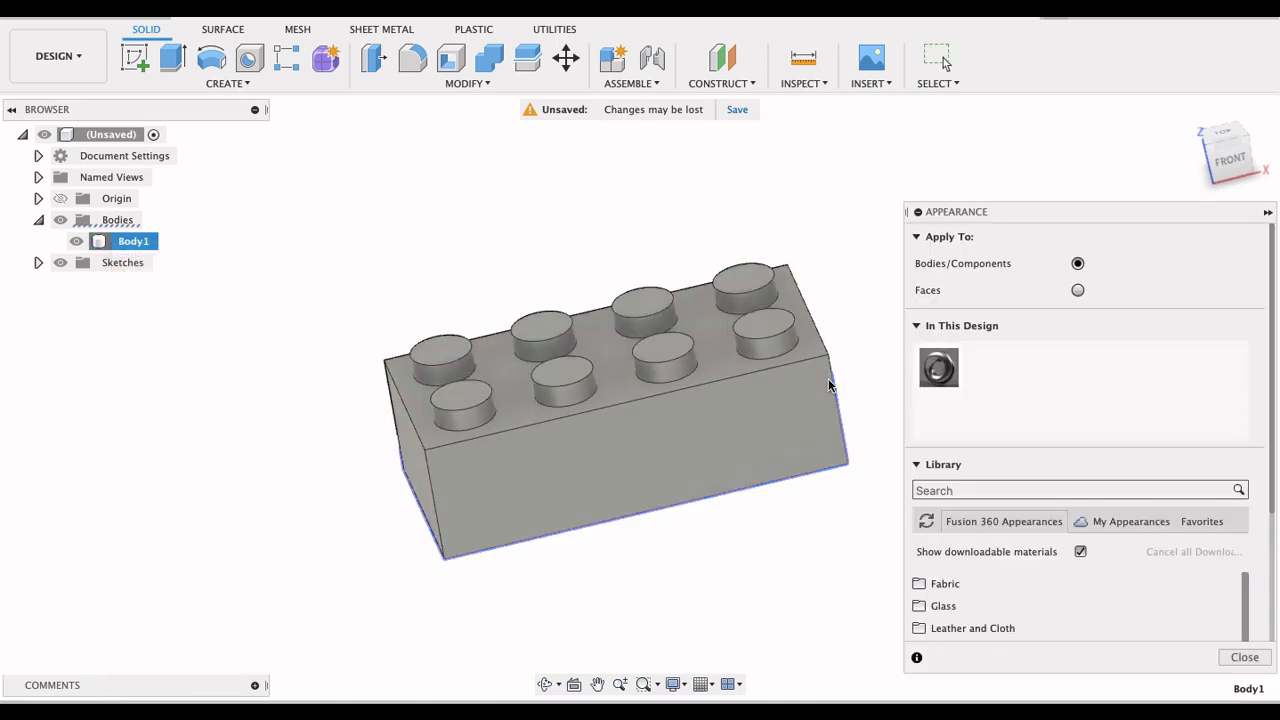
{"action": "left_click", "coordinate": [1054, 487]}
{"action": "type", "text": "pla"}
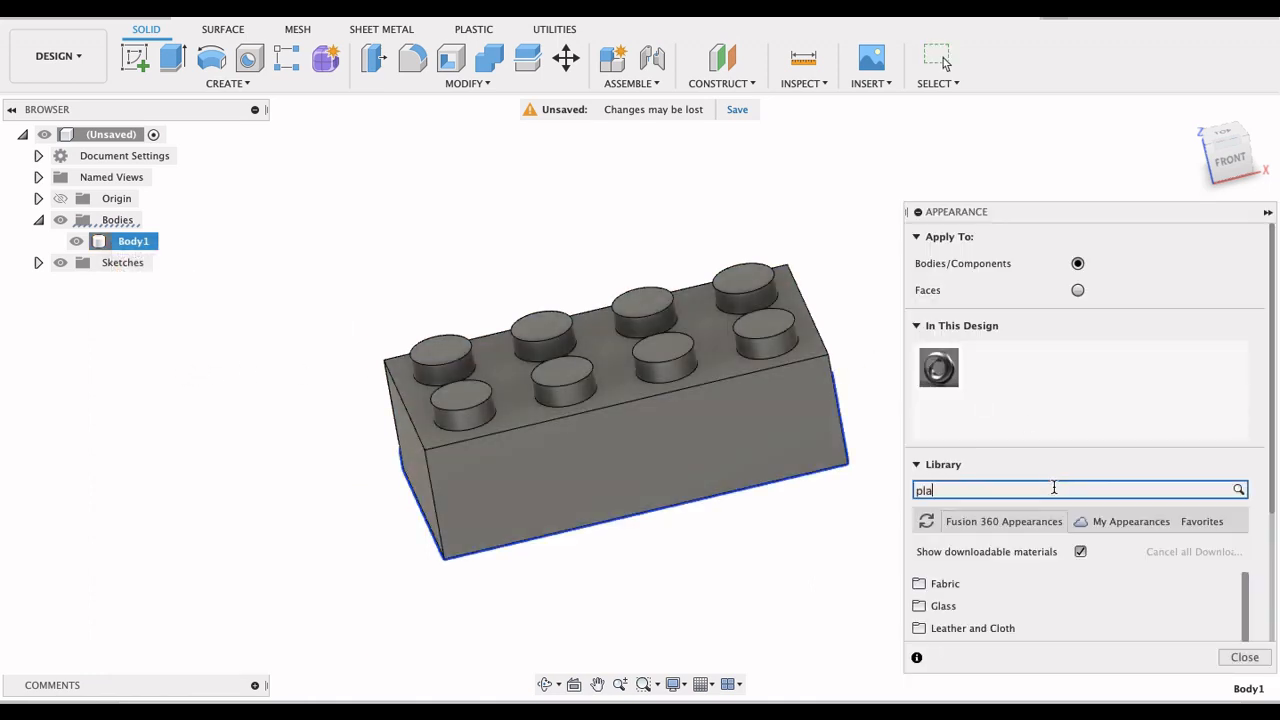
{"action": "type", "text": "stic"}
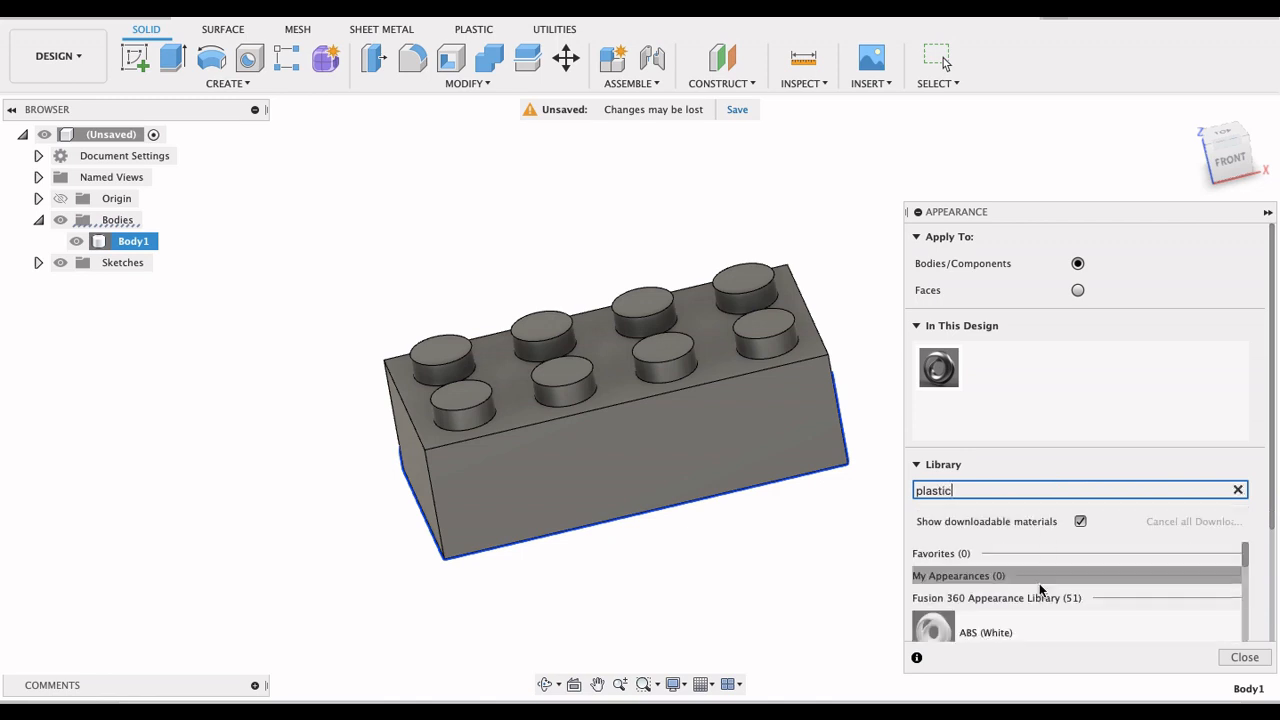
Step: Apply the Plastic - Glossy (Red) appearance to the whole brick body and close the appearance settings
{"action": "scroll", "coordinate": [1275, 577], "scroll_direction": "down", "scroll_amount": 3}
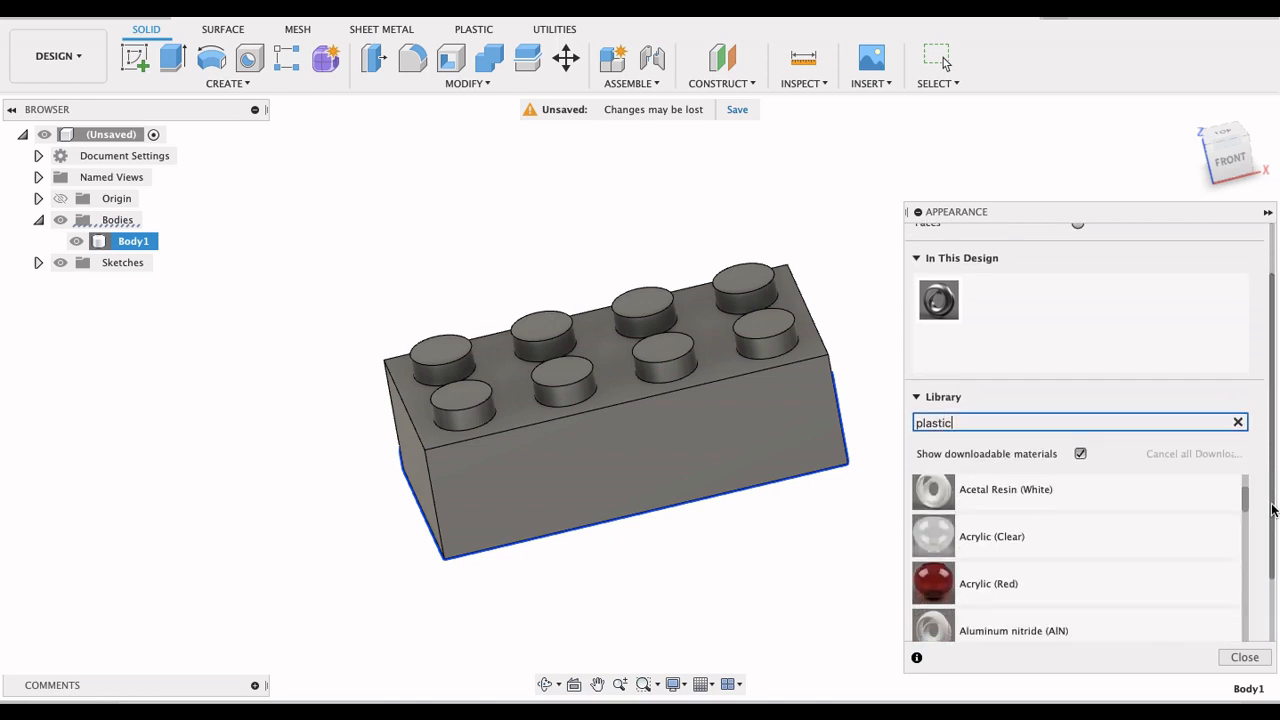
{"action": "scroll", "coordinate": [1006, 469], "scroll_direction": "down", "scroll_amount": 10}
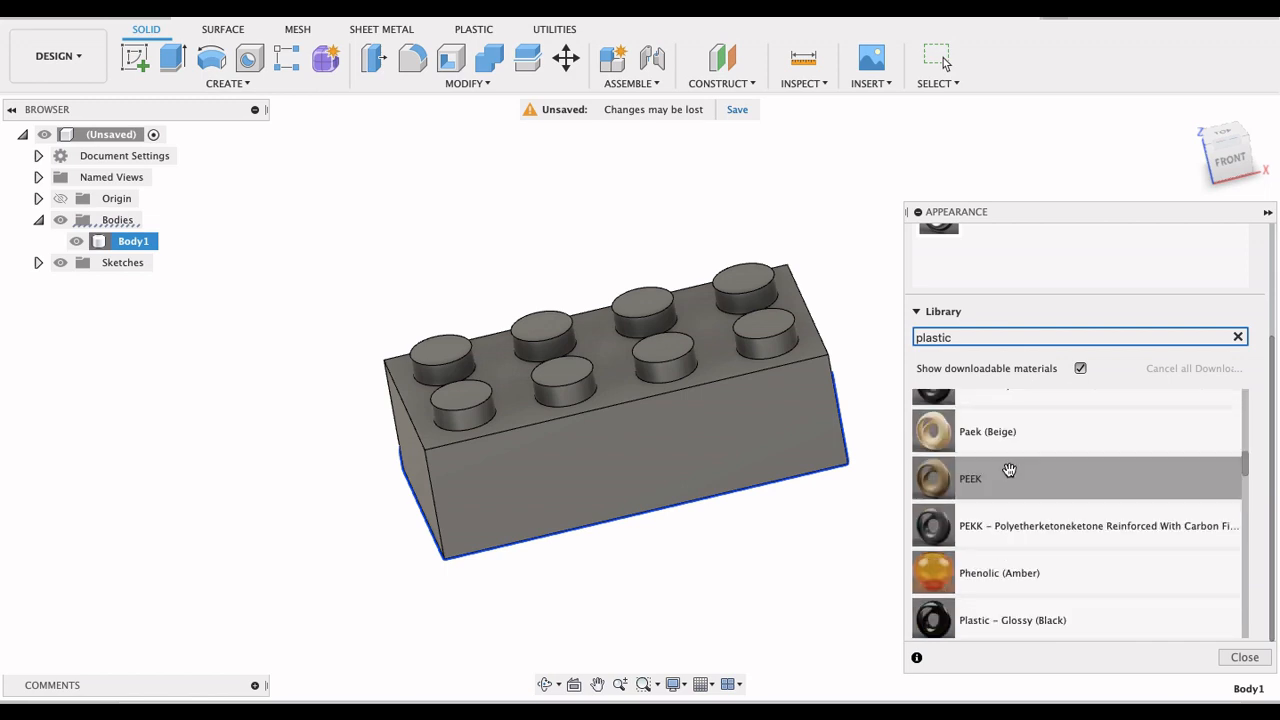
{"action": "scroll", "coordinate": [1009, 470], "scroll_direction": "up", "scroll_amount": 3}
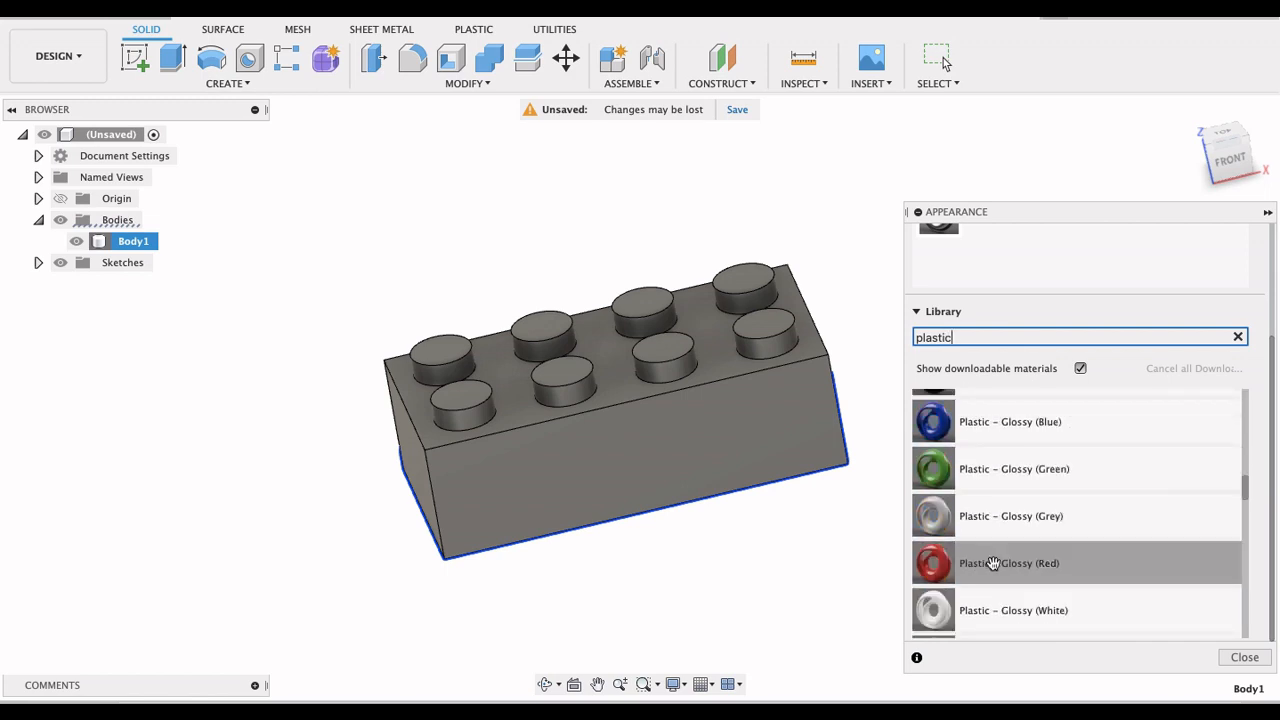
{"action": "left_click", "coordinate": [992, 563]}
{"action": "left_click_drag", "start_coordinate": [997, 567], "coordinate": [671, 377]}
{"action": "left_click", "coordinate": [1245, 657]}
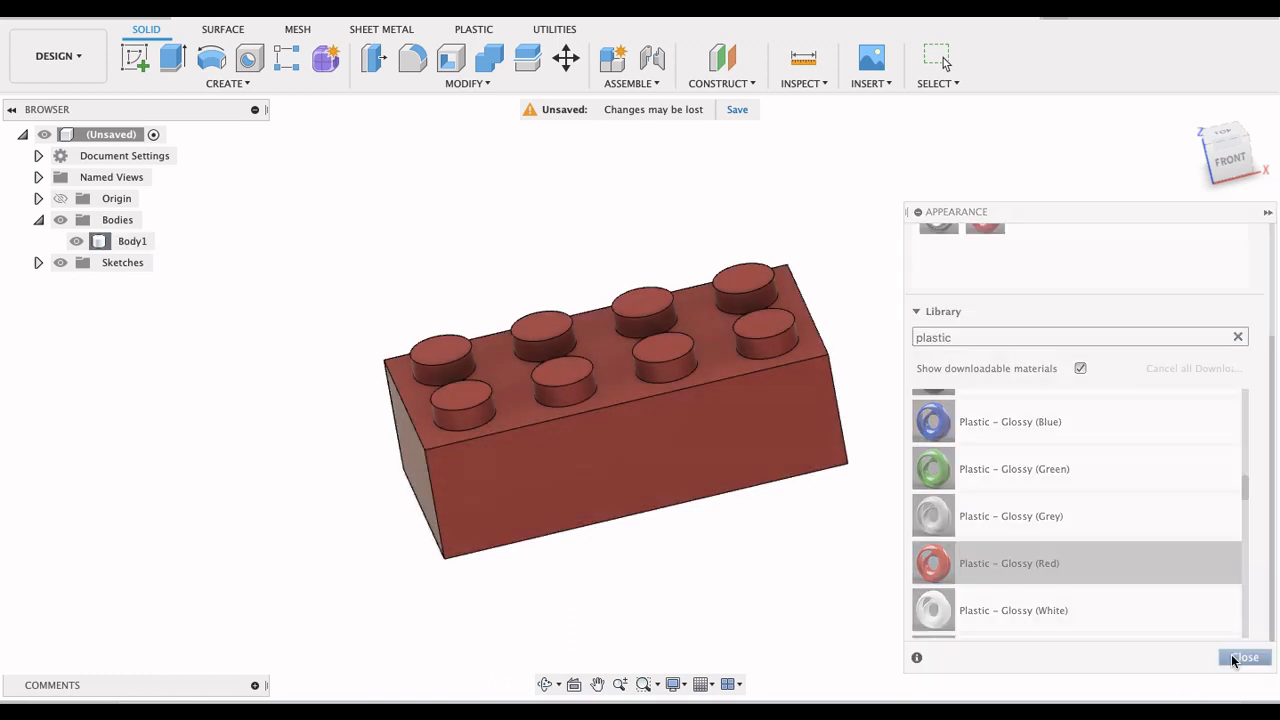
{"action": "middle_click_drag", "start_coordinate": [958, 487], "coordinate": [1057, 637], "text": "shift"}
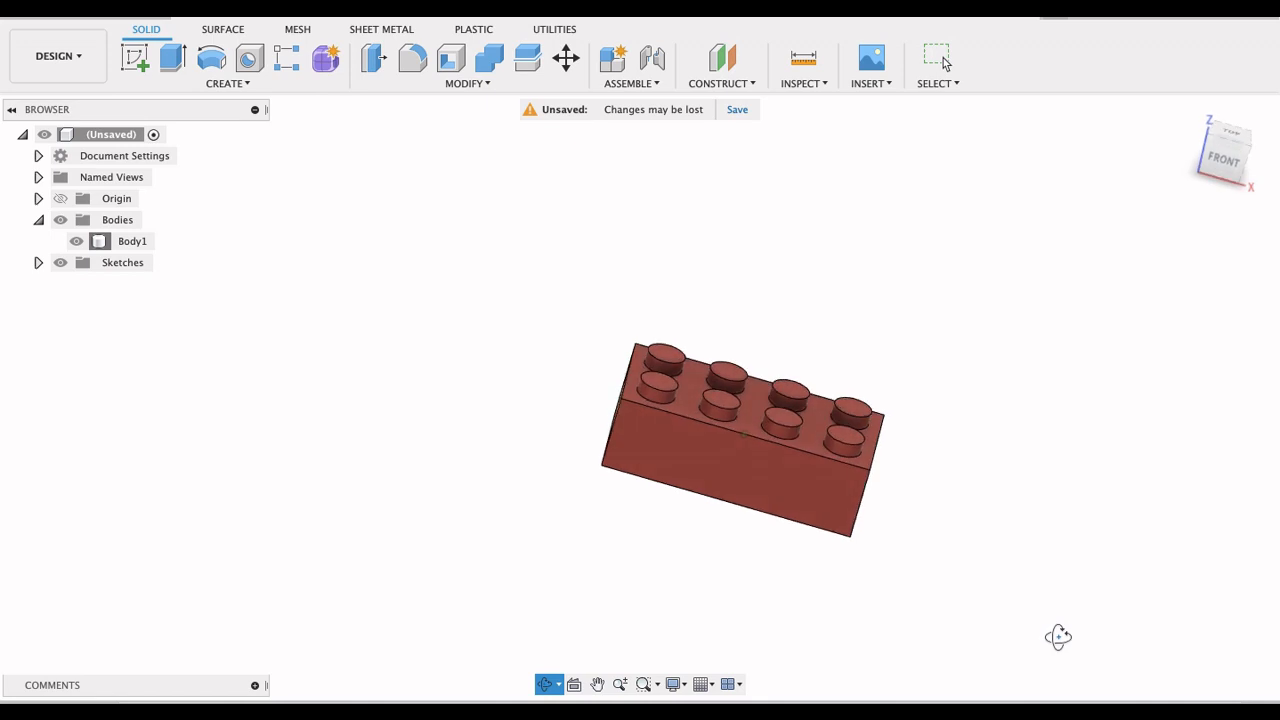
{"action": "key", "text": "Escape"}
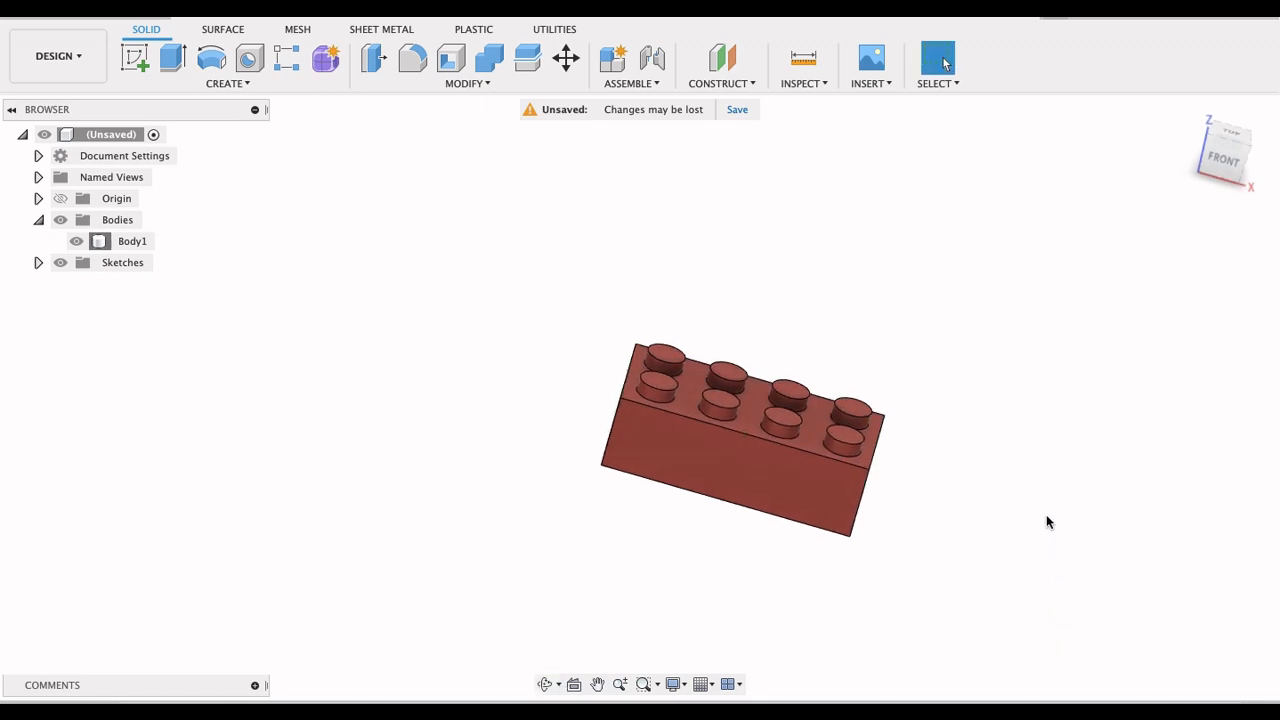